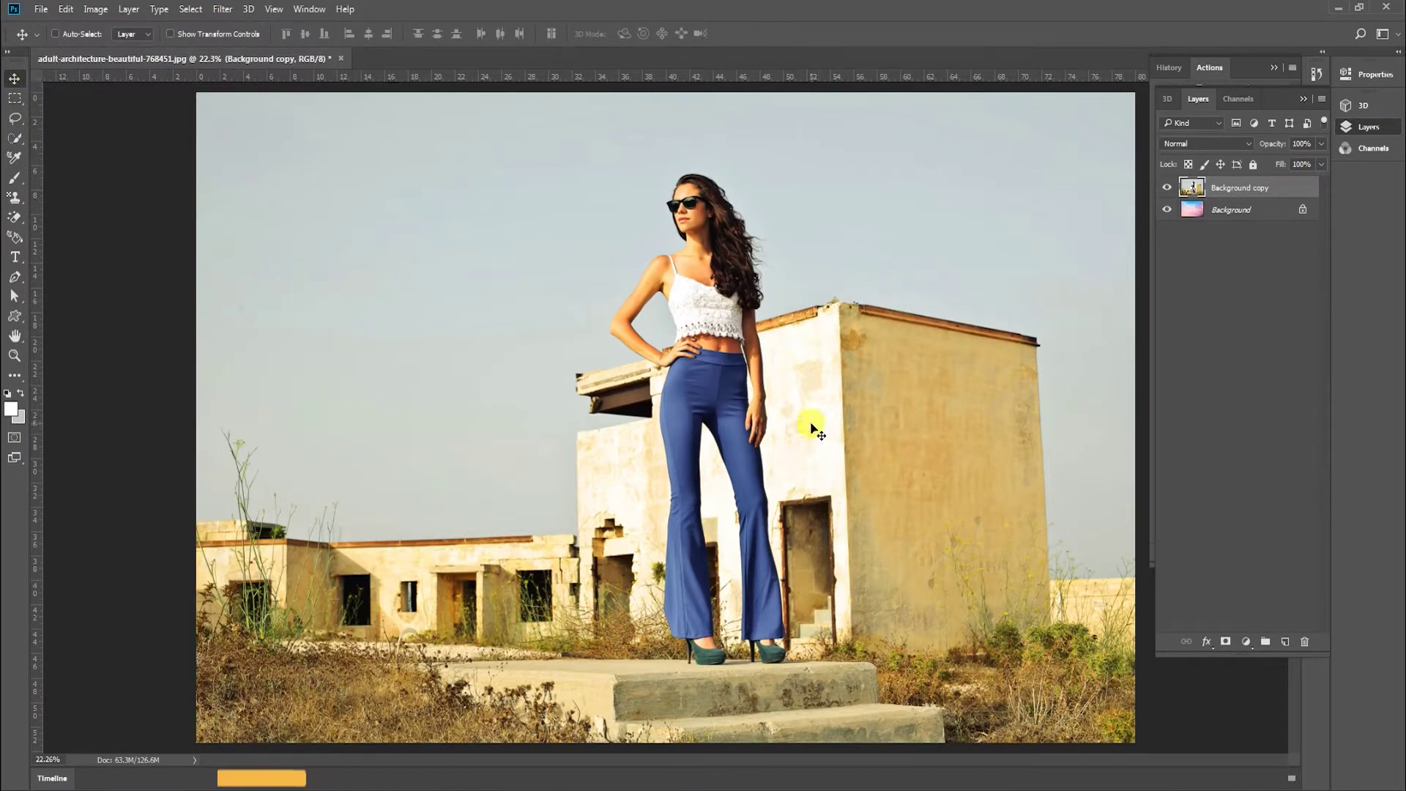
Lighten the midtones of the Background copy layer with Curves, moving a point at input 111 to output 121
key(ctrl+m)
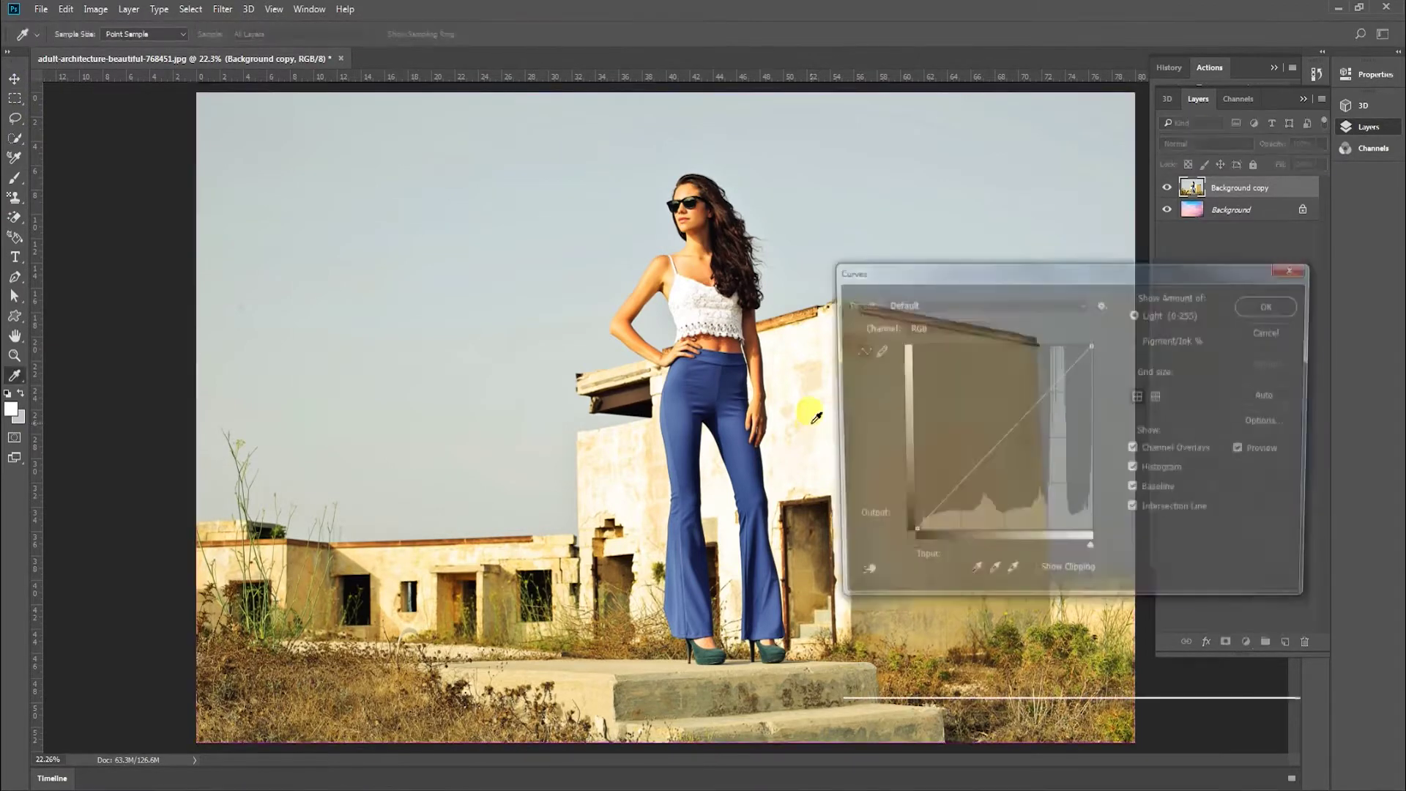
mouse_move(997, 449)
mouse_down()
mouse_move(989, 418)
mouse_move(987, 444)
mouse_up()
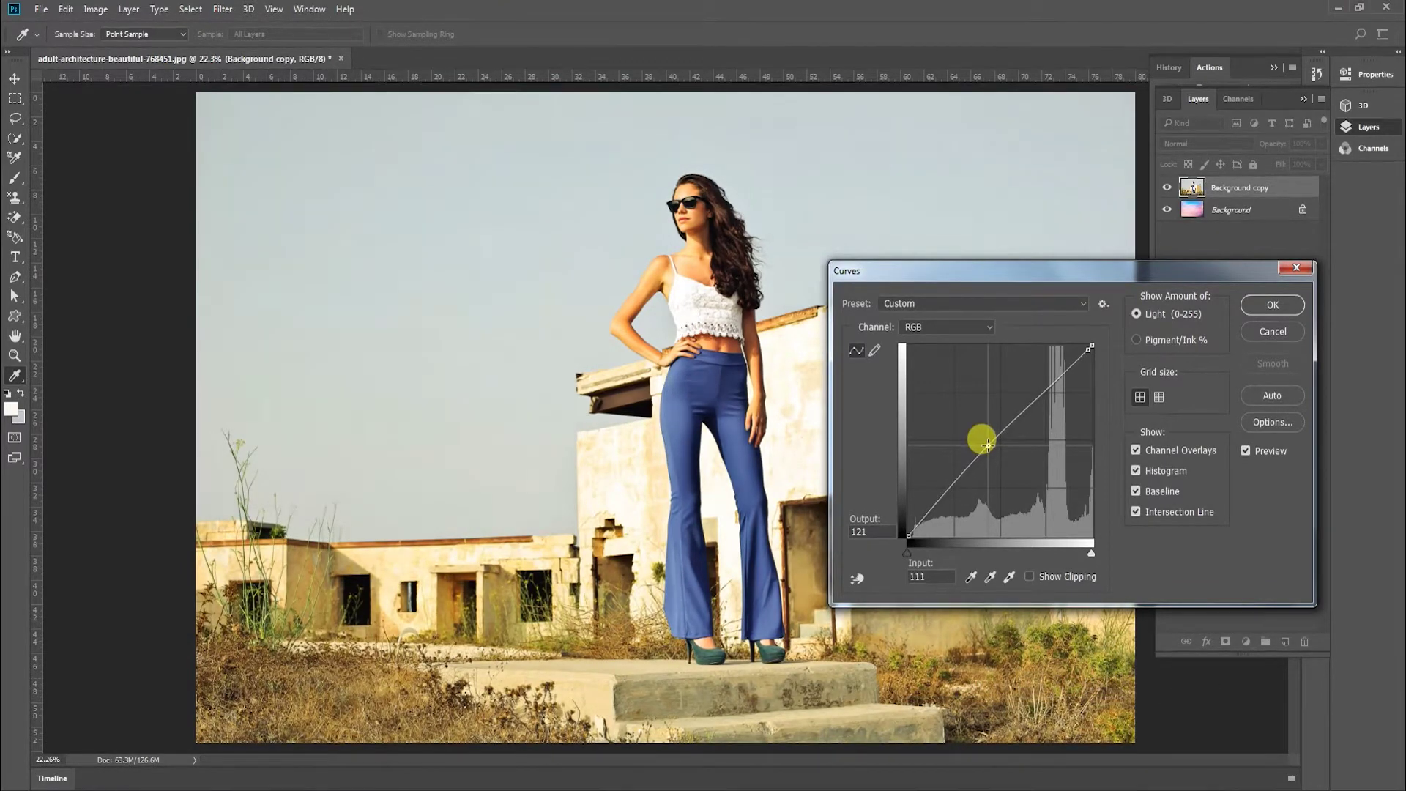
key(Return)
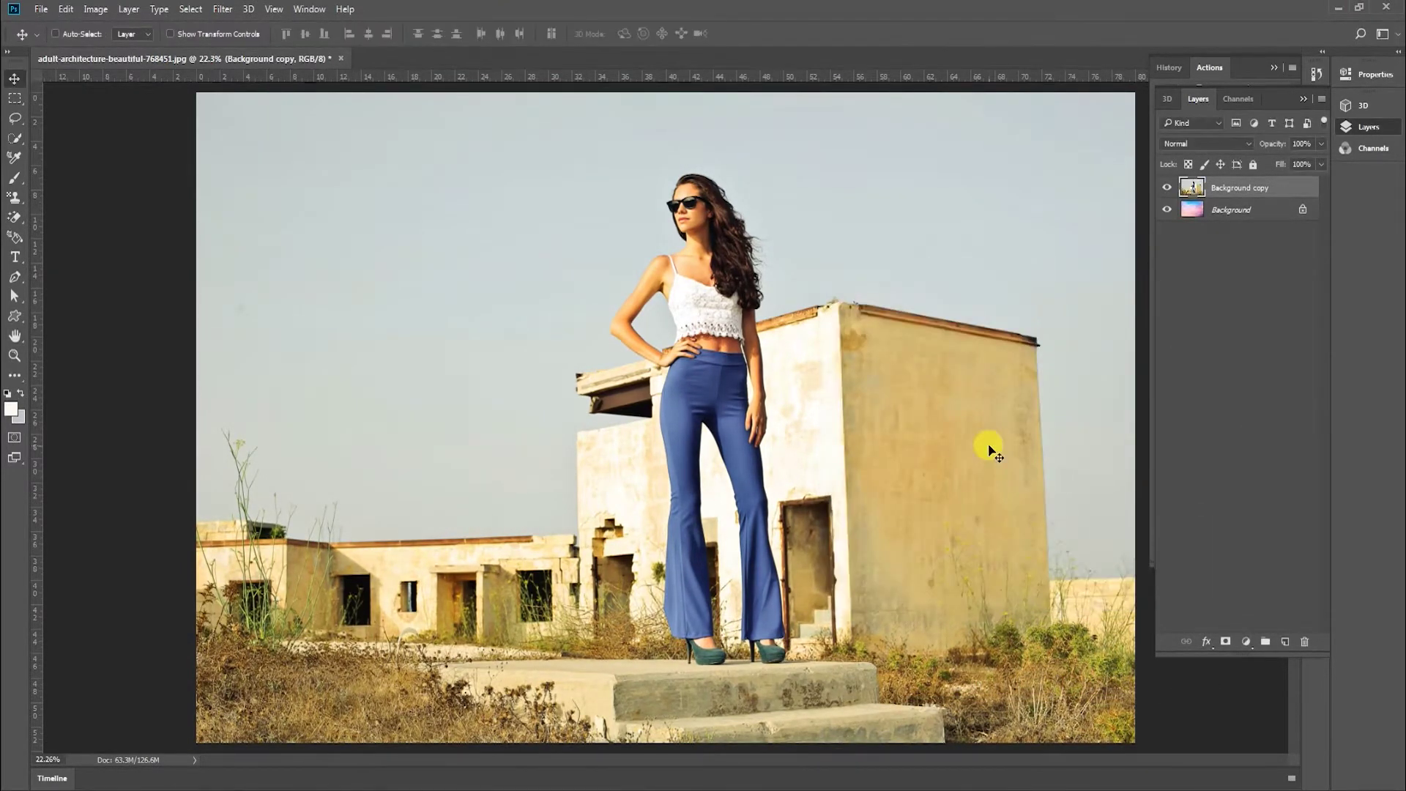
Darken the Background copy layer with Levels by setting the midtone input level to 0.76
key(ctrl+l)
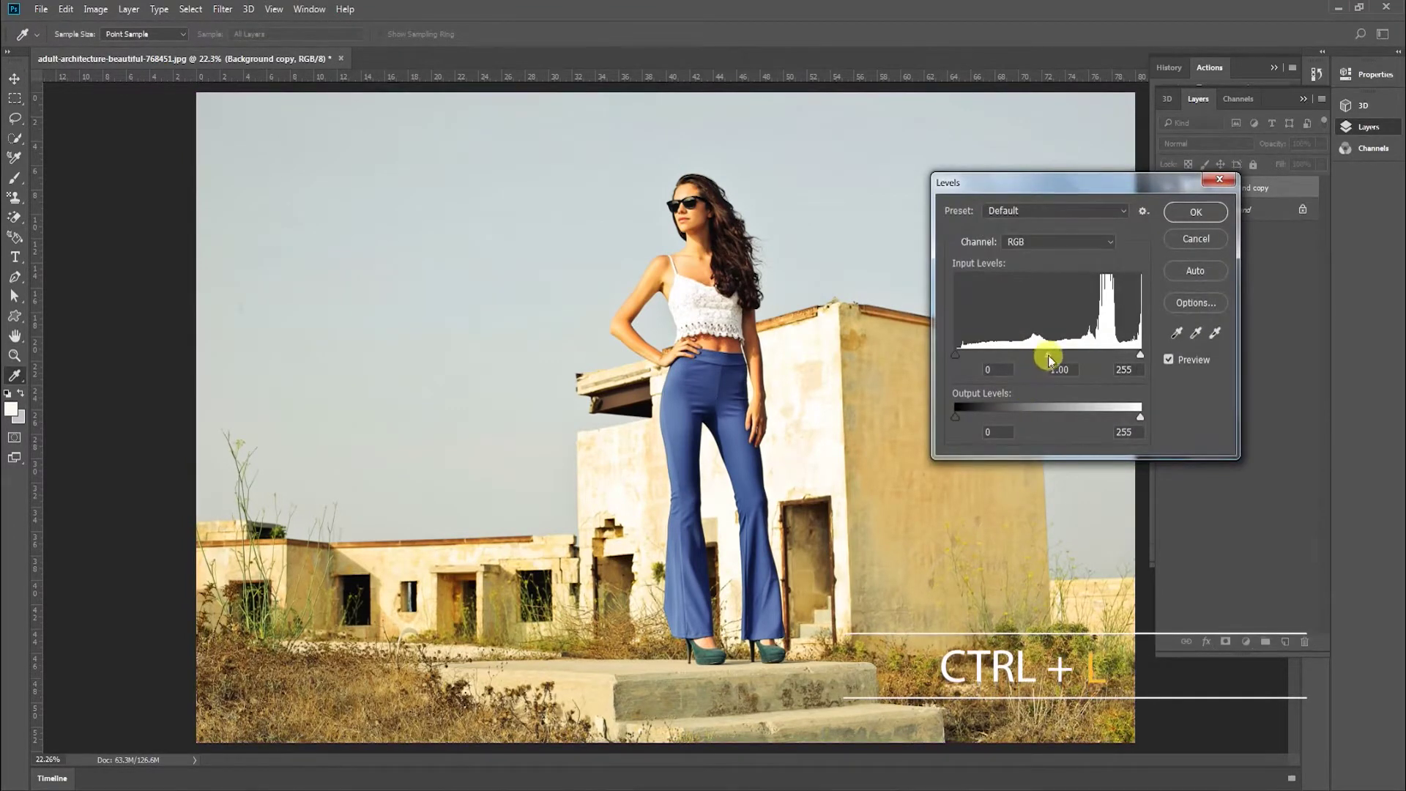
drag(1057, 358, 1067, 361)
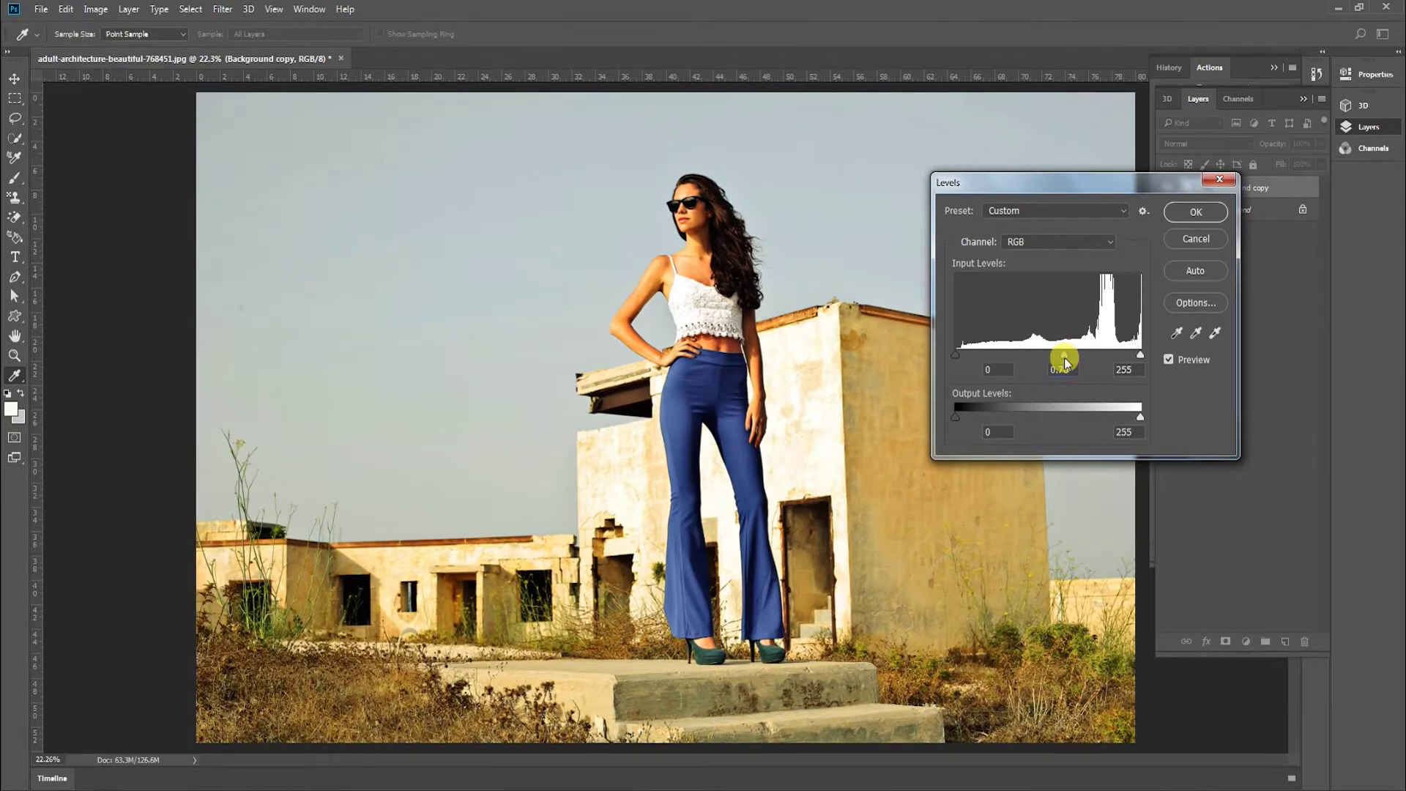
click(1190, 212)
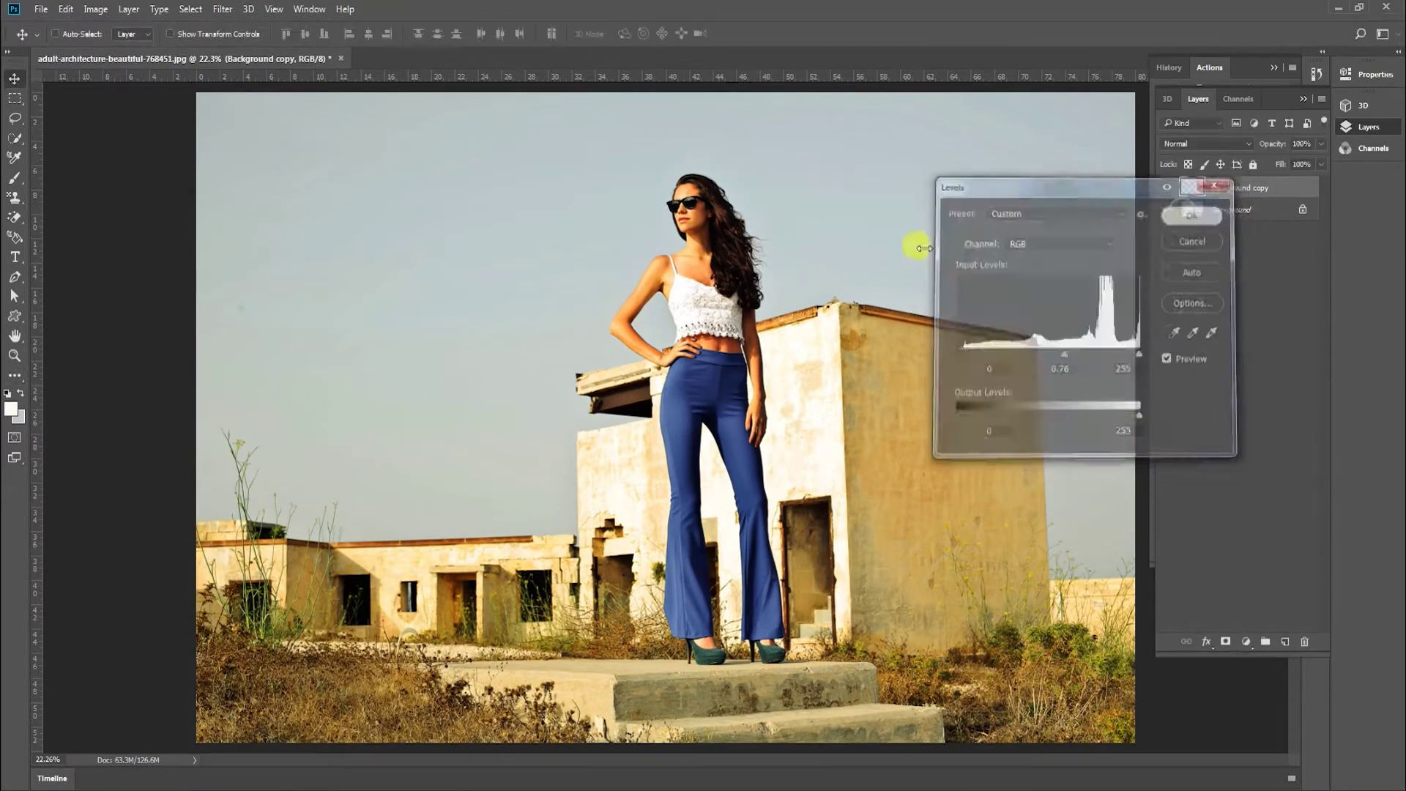
Apply Camera Raw Filter with Exposure -0.05, Contrast +2, Highlights -17, Shadows +3, Whites -13, Clarity +30 and Vibrance -3
click(223, 9)
click(257, 98)
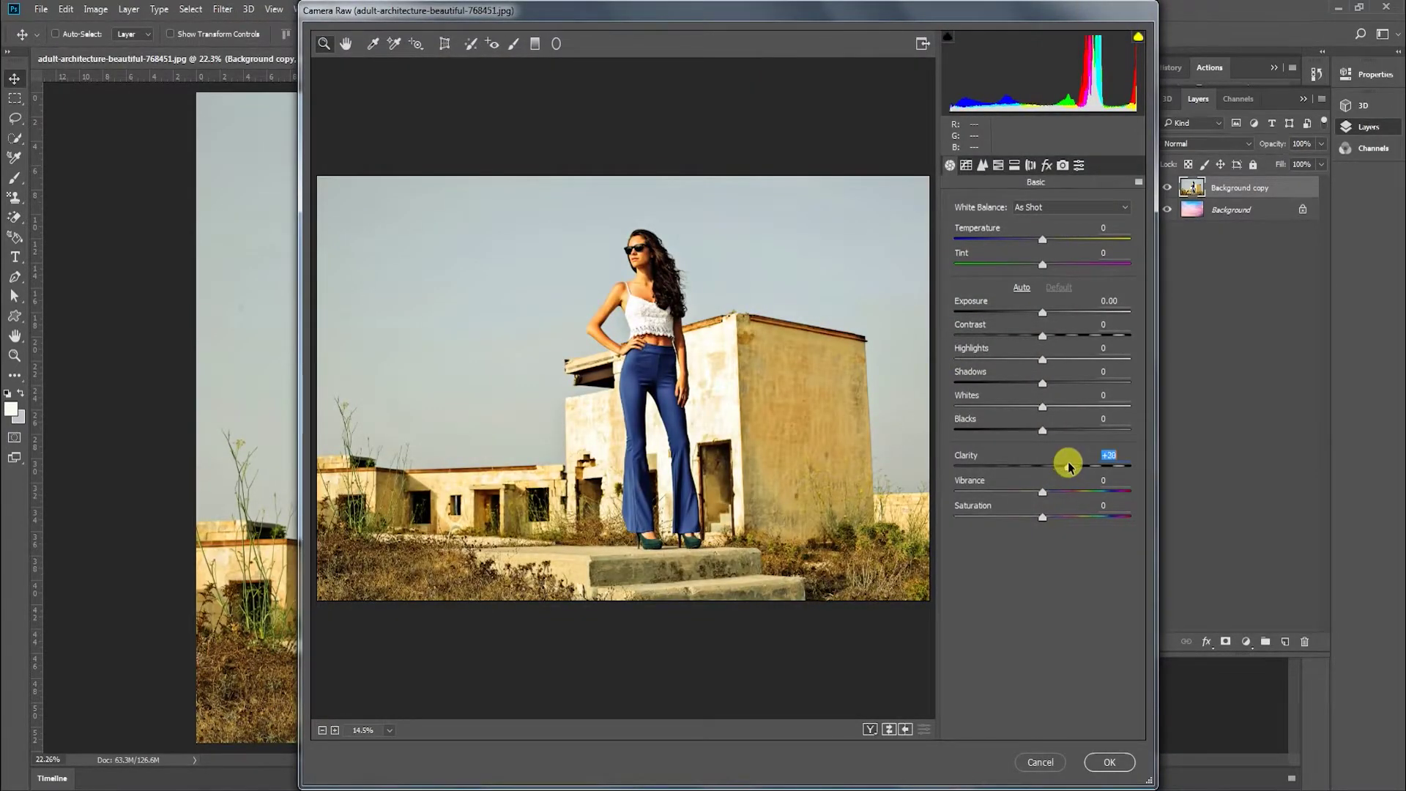
drag(1068, 464, 1033, 495)
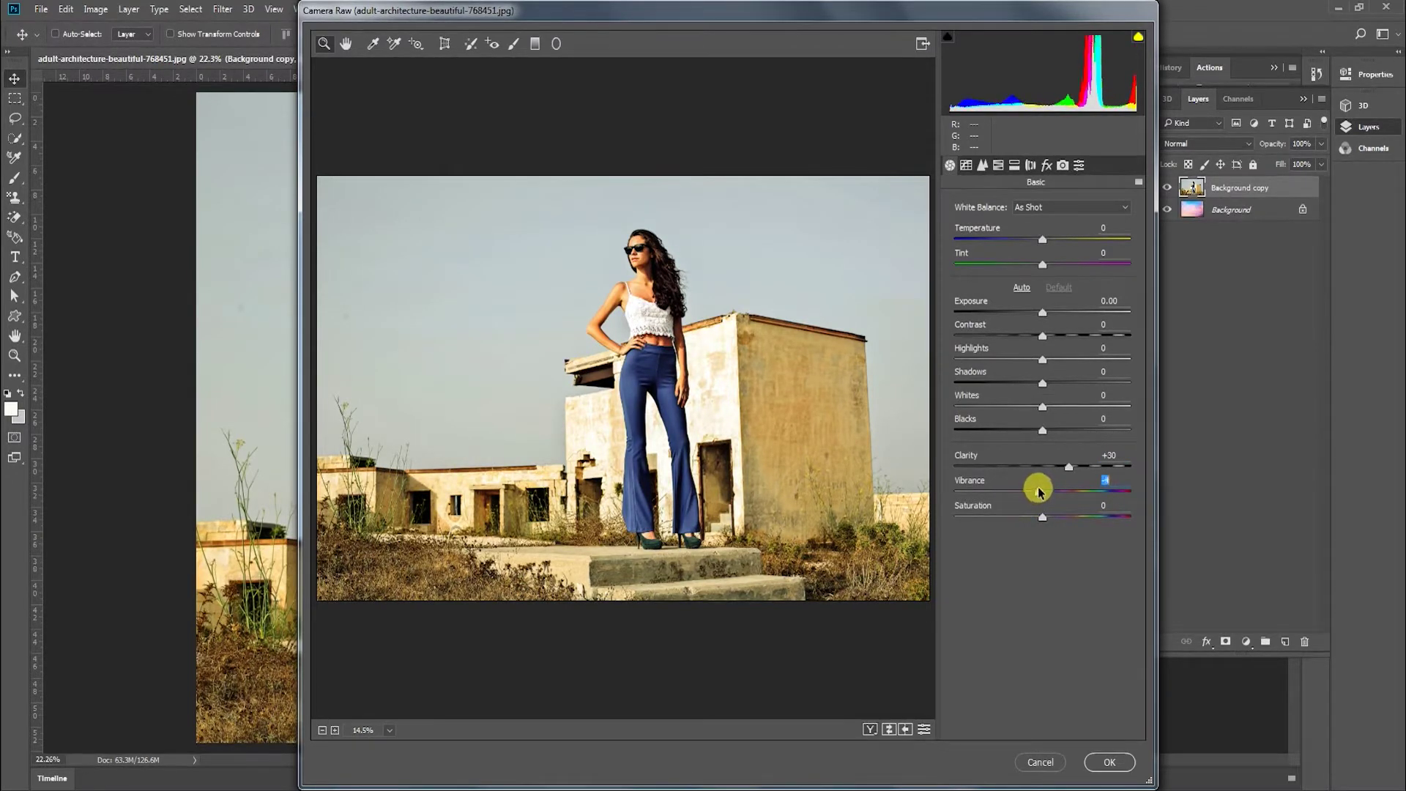
drag(1042, 314, 1030, 408)
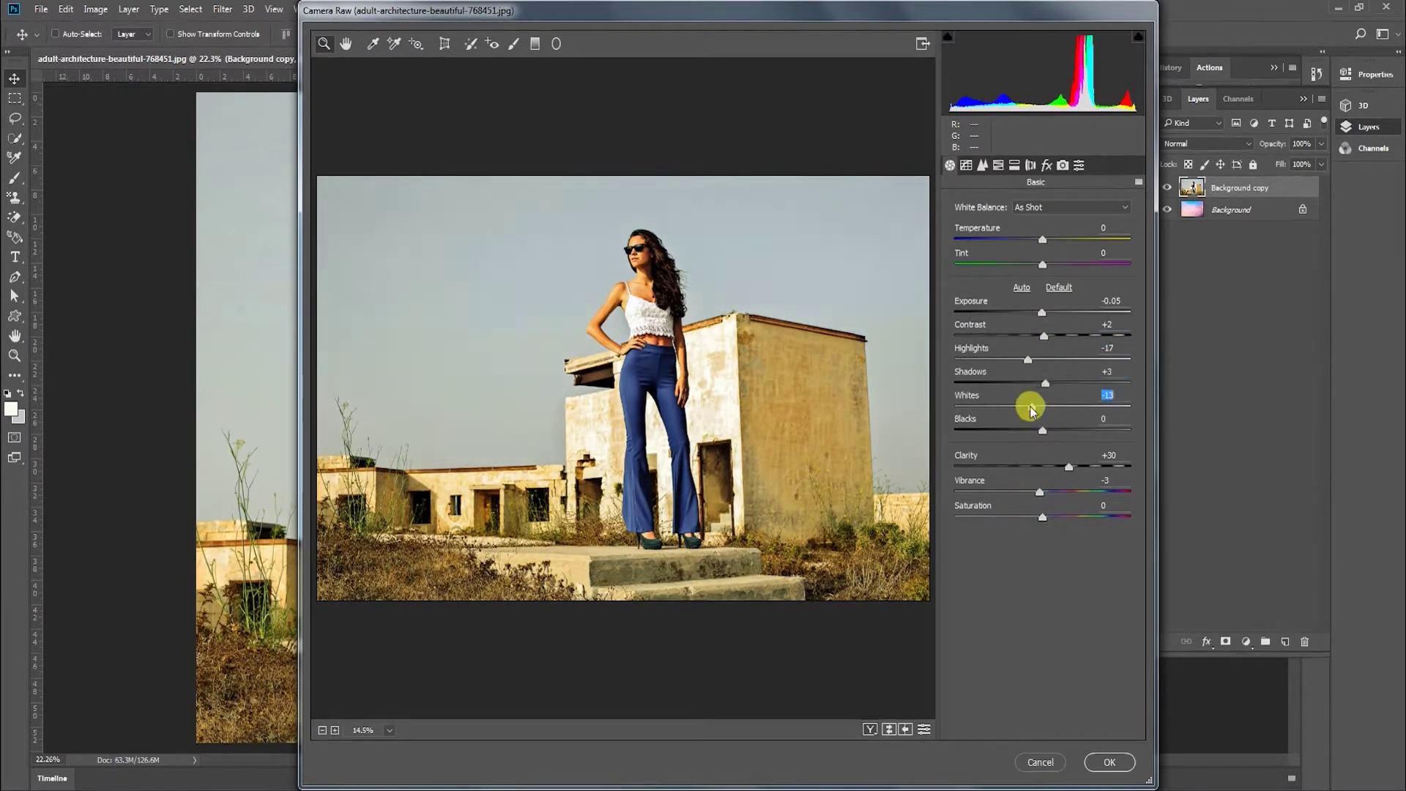
click(1110, 762)
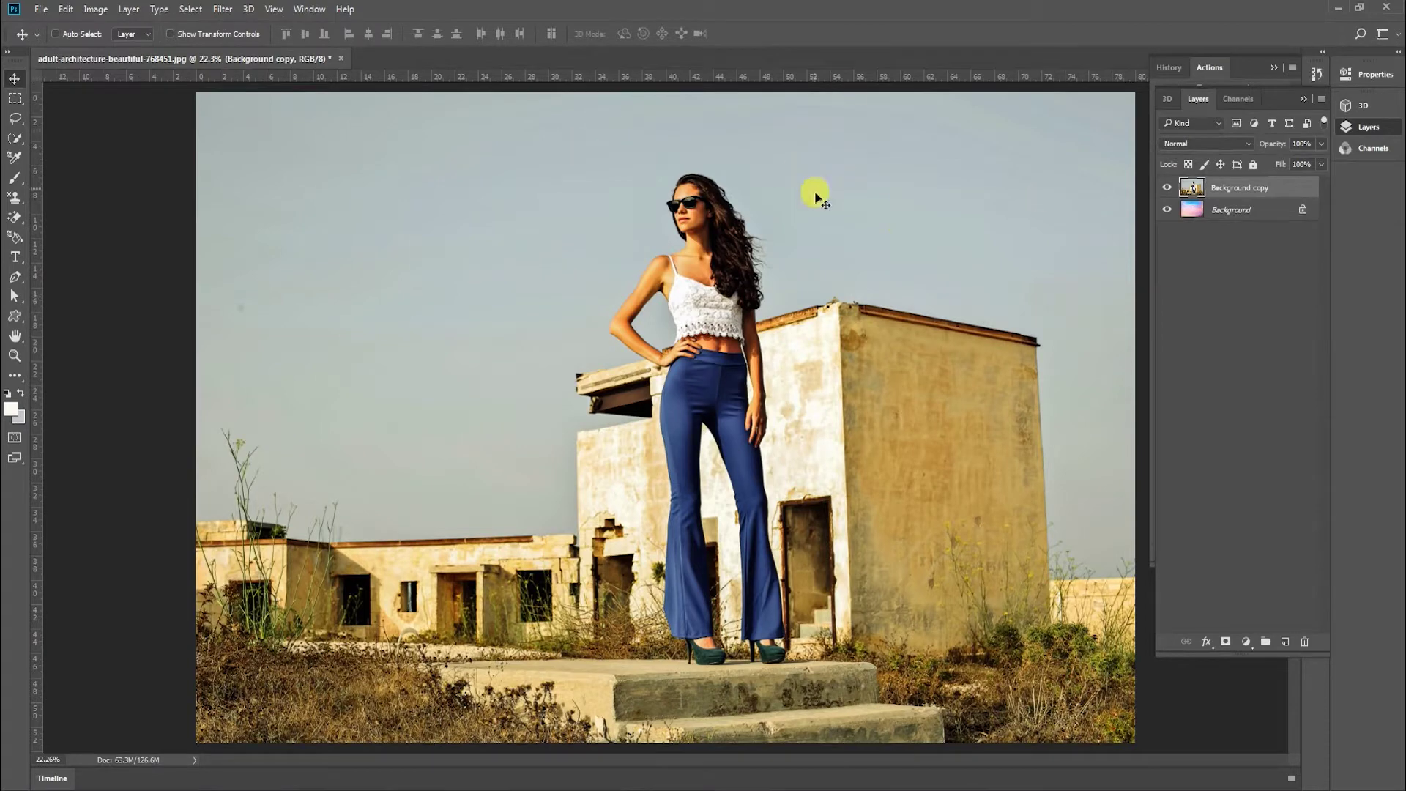
Outline the woman, buildings and ground loosely with the Patch tool and copy the selected area to a new layer
key(z)
drag(511, 470, 561, 374)
drag(498, 410, 536, 442)
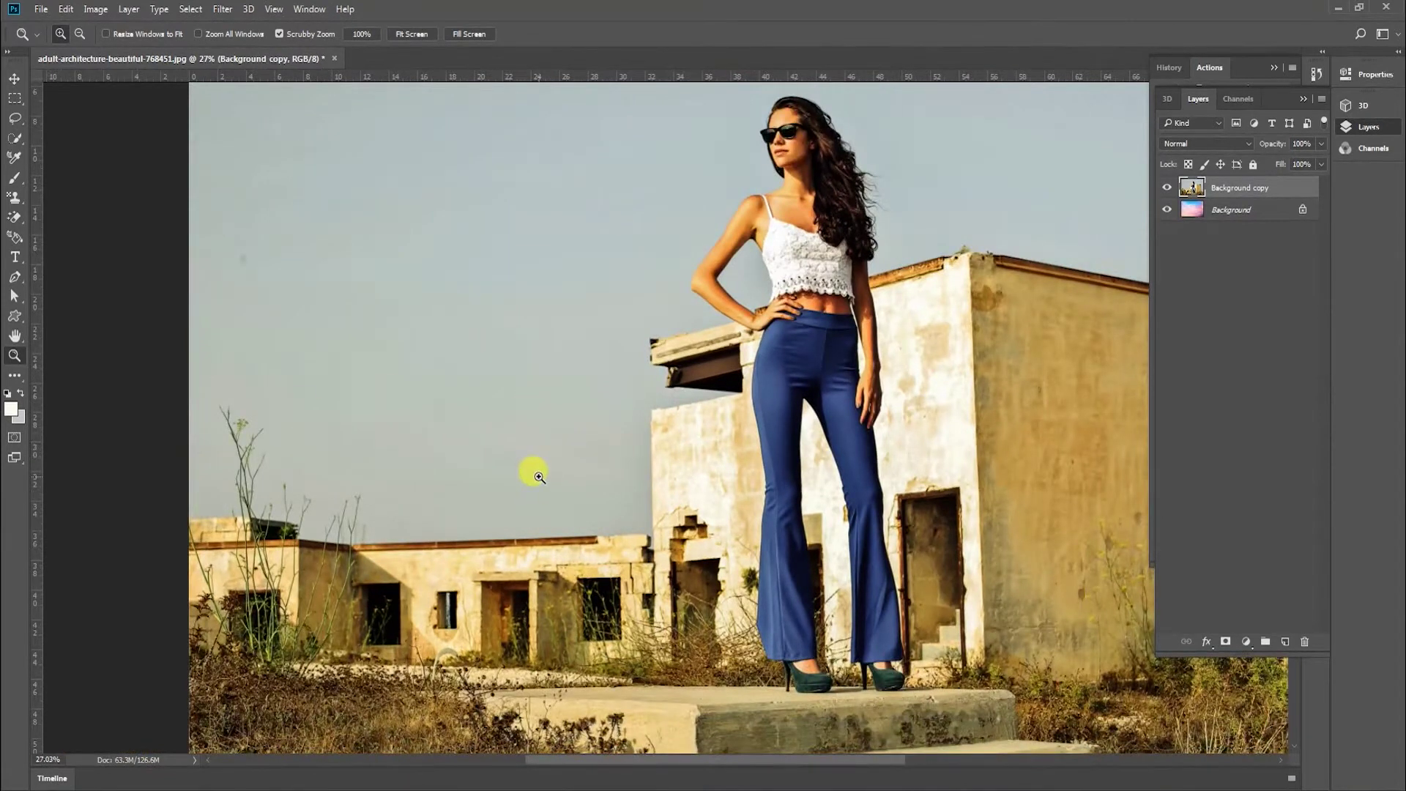
key(j)
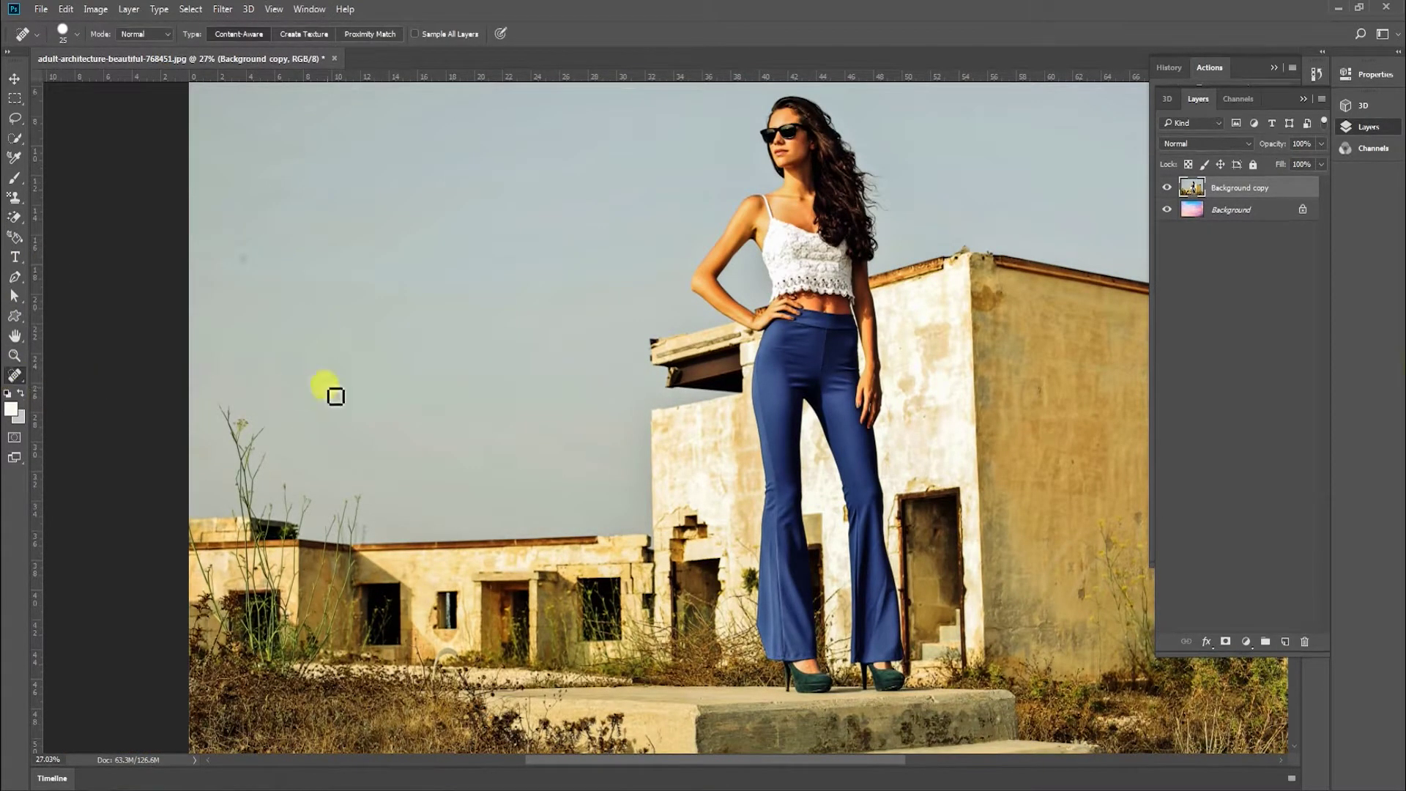
key(shift+j)
key(shift+j)
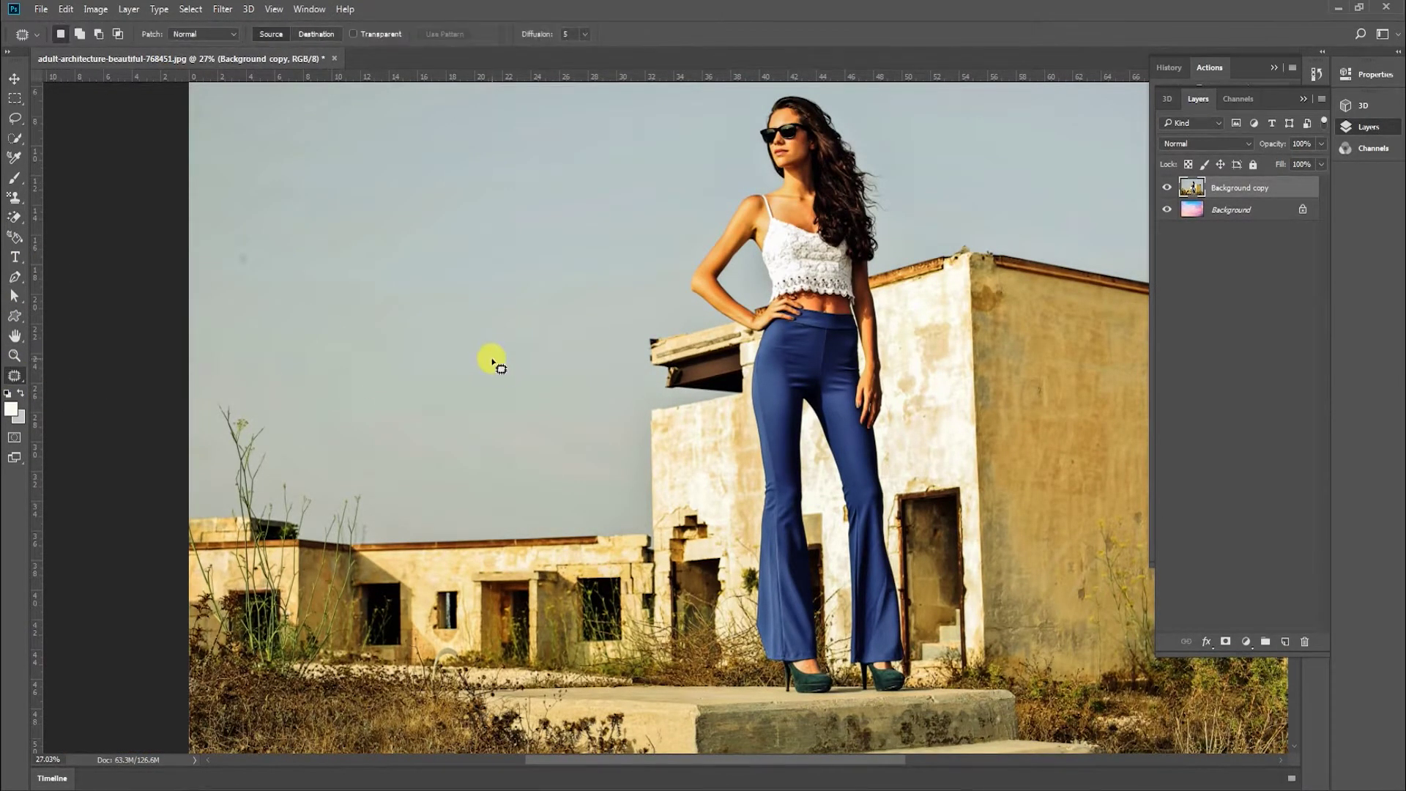
right_click(20, 373)
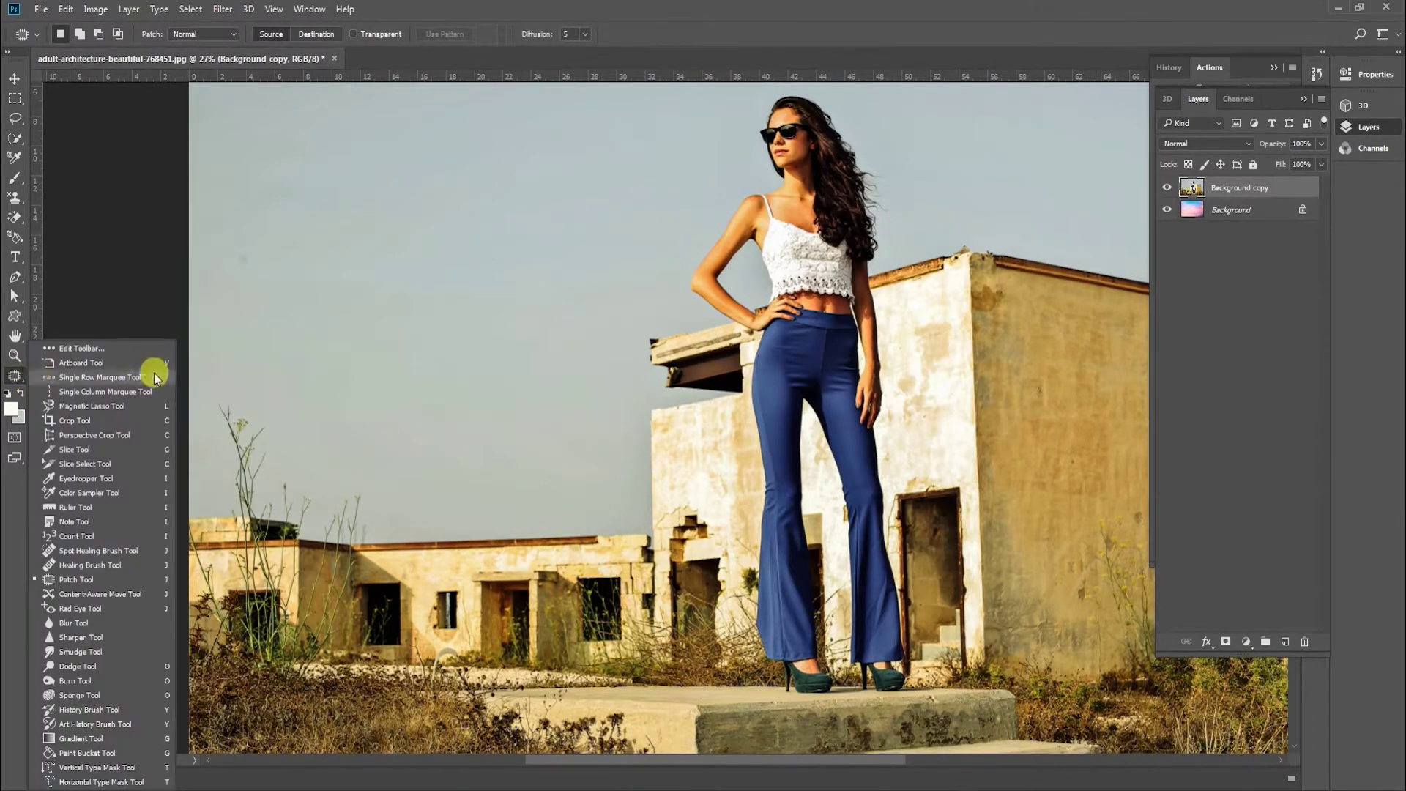
click(89, 580)
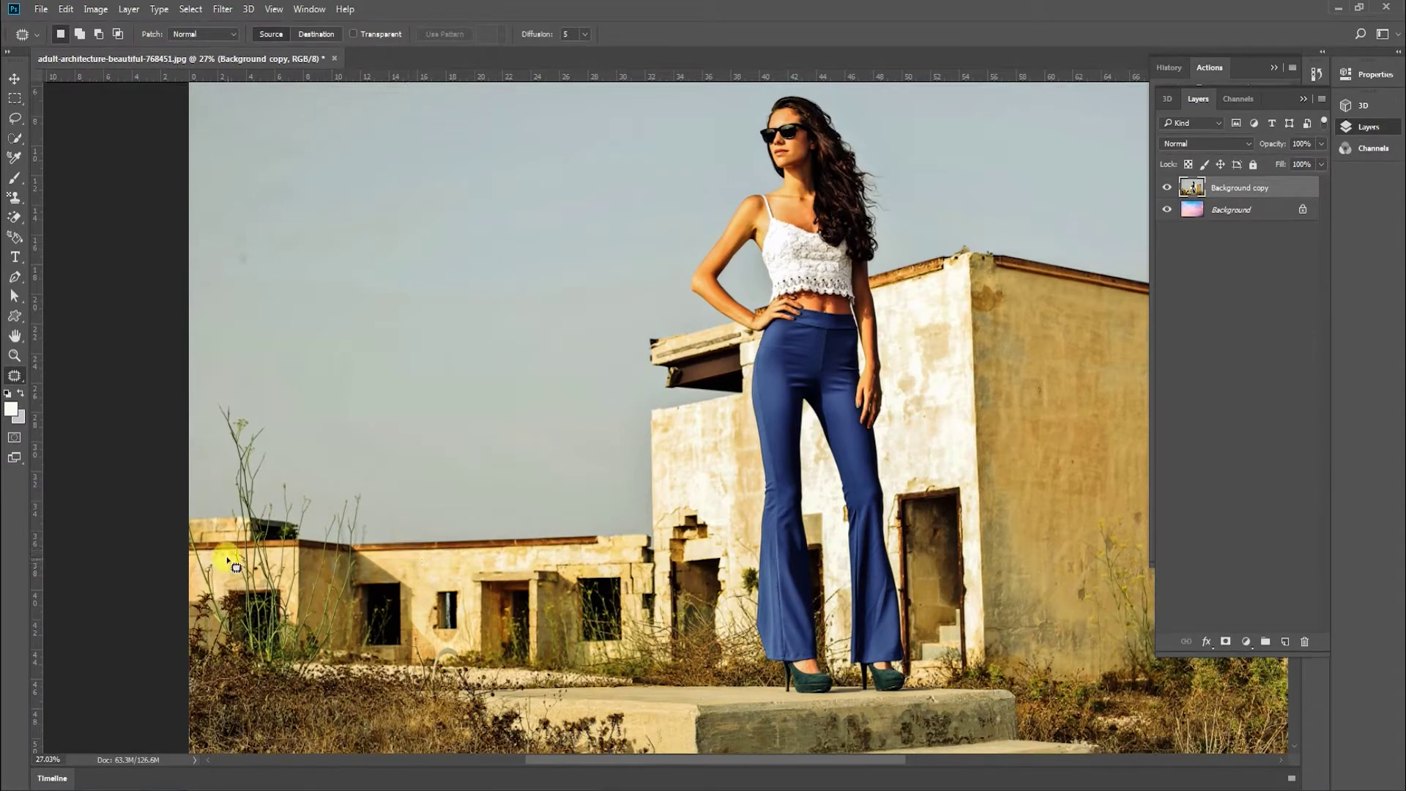
mouse_move(236, 566)
mouse_down()
mouse_move(295, 368)
mouse_move(370, 453)
mouse_move(392, 546)
mouse_up()
key(z)
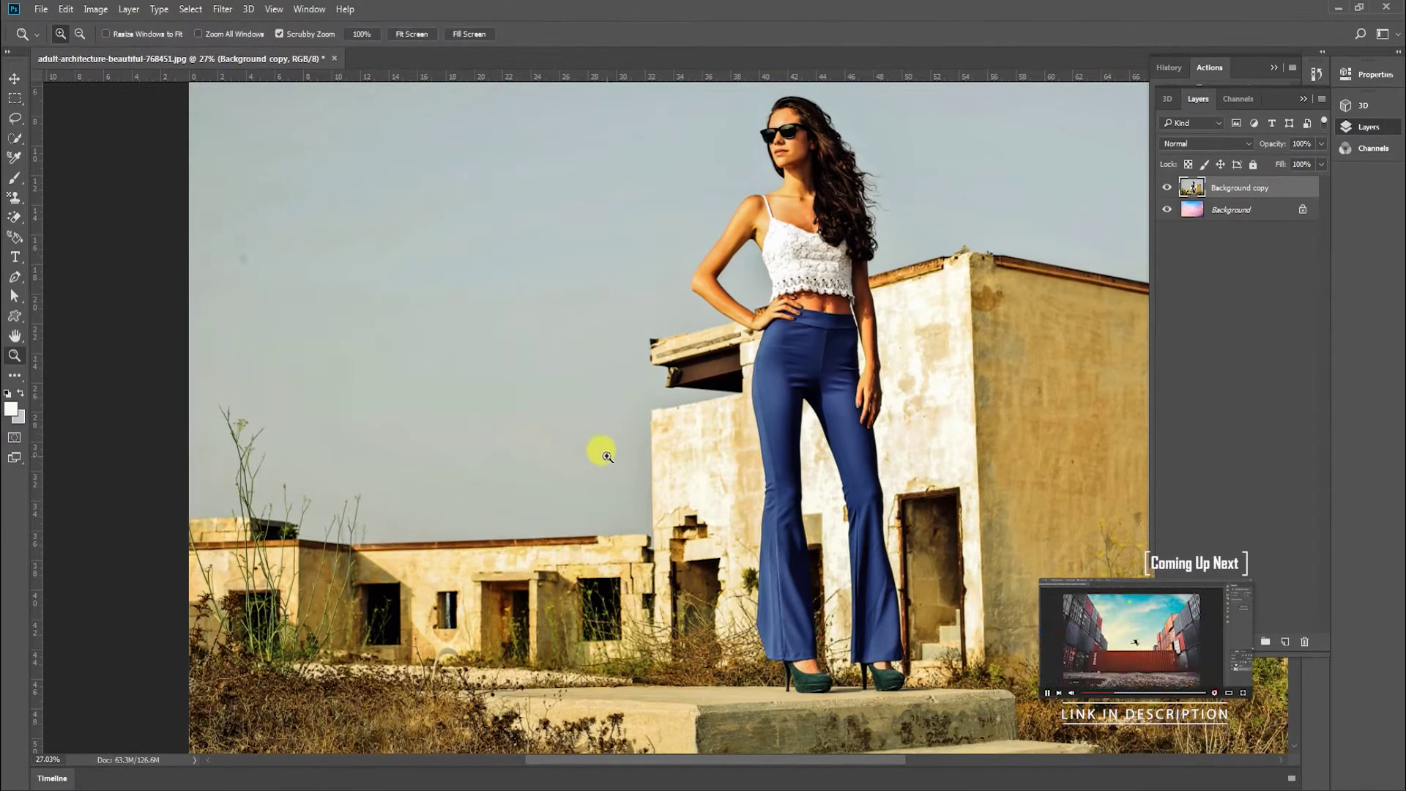
drag(595, 449, 527, 448)
key(j)
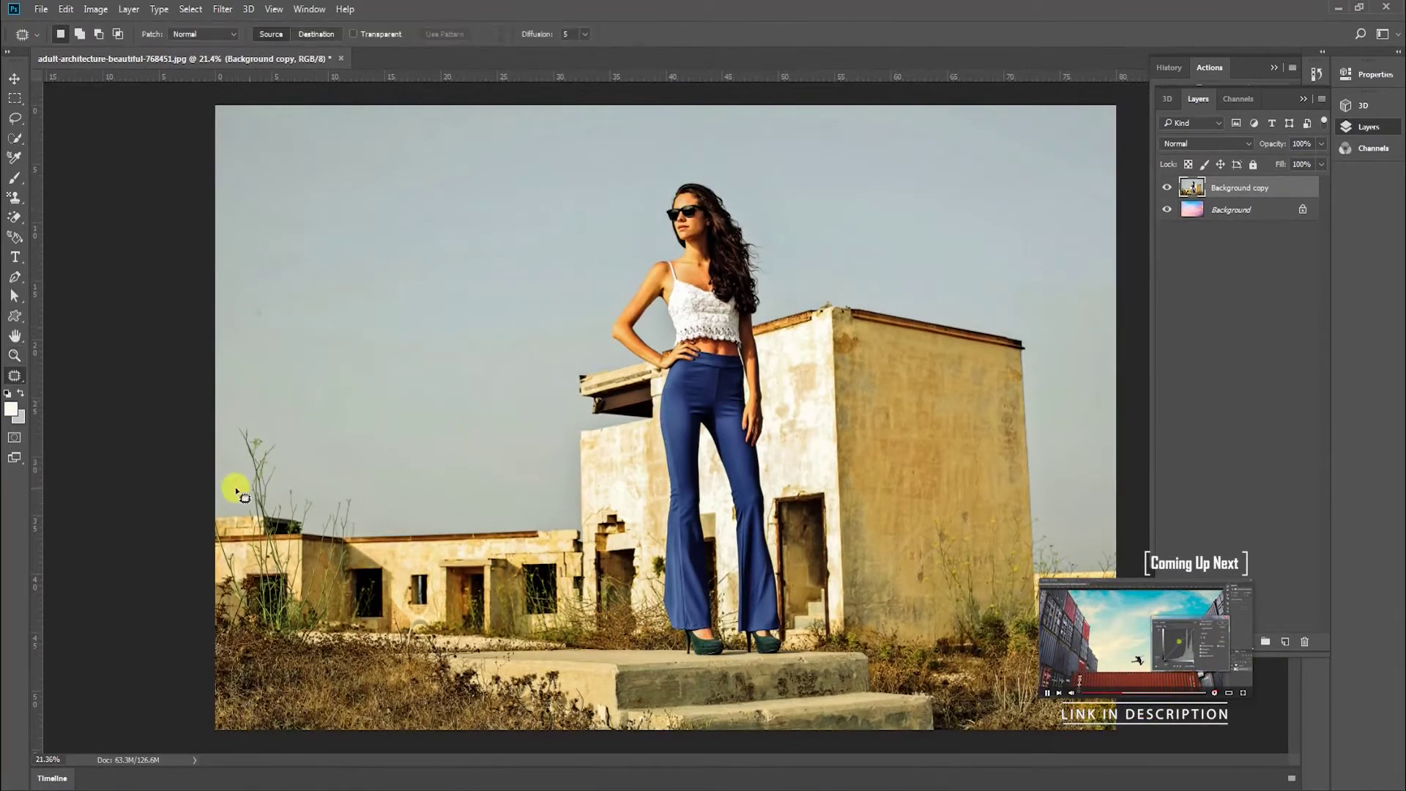
mouse_move(217, 439)
mouse_down()
mouse_move(351, 421)
mouse_move(431, 499)
mouse_move(557, 476)
mouse_move(578, 264)
mouse_move(633, 169)
mouse_move(775, 179)
mouse_move(827, 269)
mouse_move(1014, 293)
mouse_move(1068, 343)
mouse_move(1080, 449)
mouse_move(1149, 508)
mouse_move(1165, 694)
mouse_move(342, 785)
mouse_move(211, 762)
mouse_move(160, 565)
mouse_move(169, 439)
mouse_up()
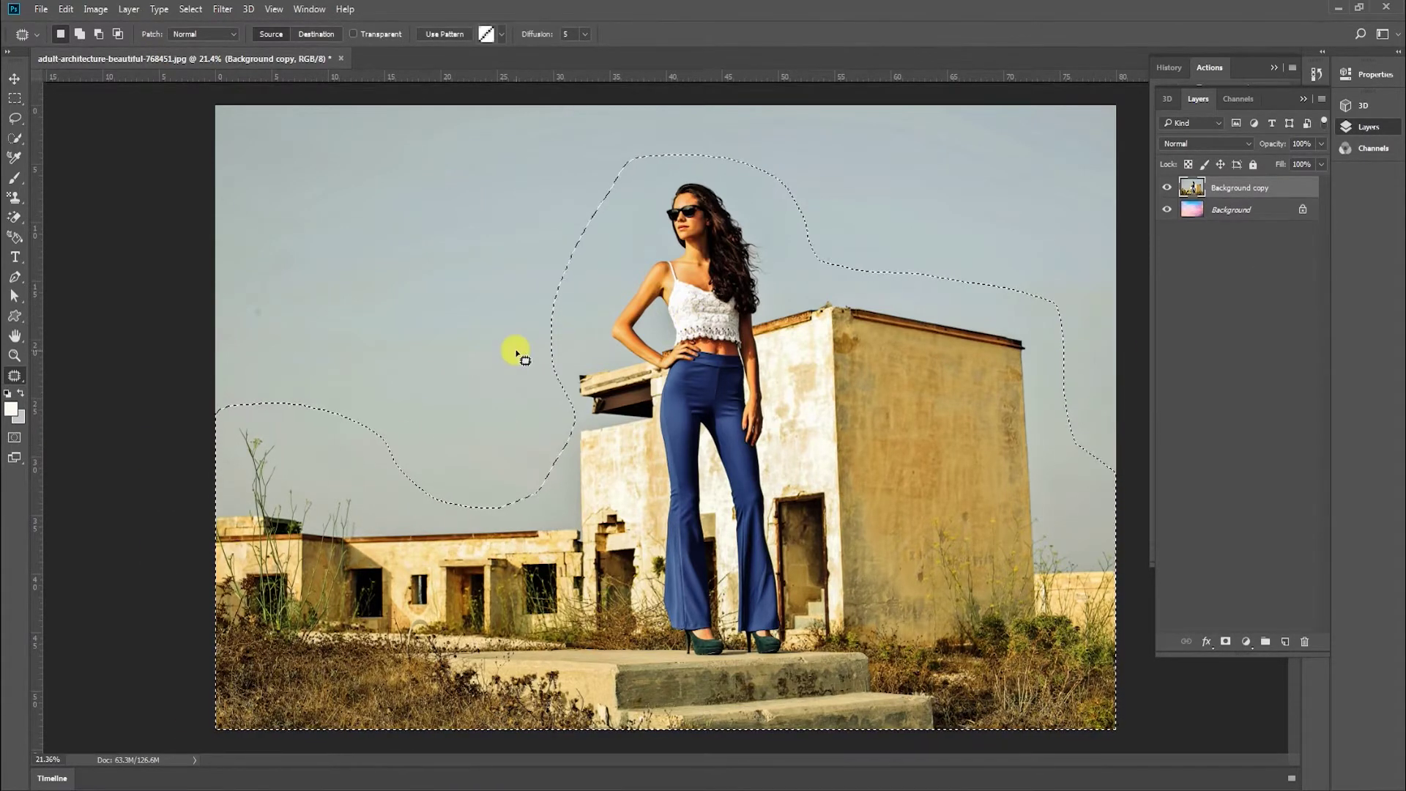
key(ctrl+j)
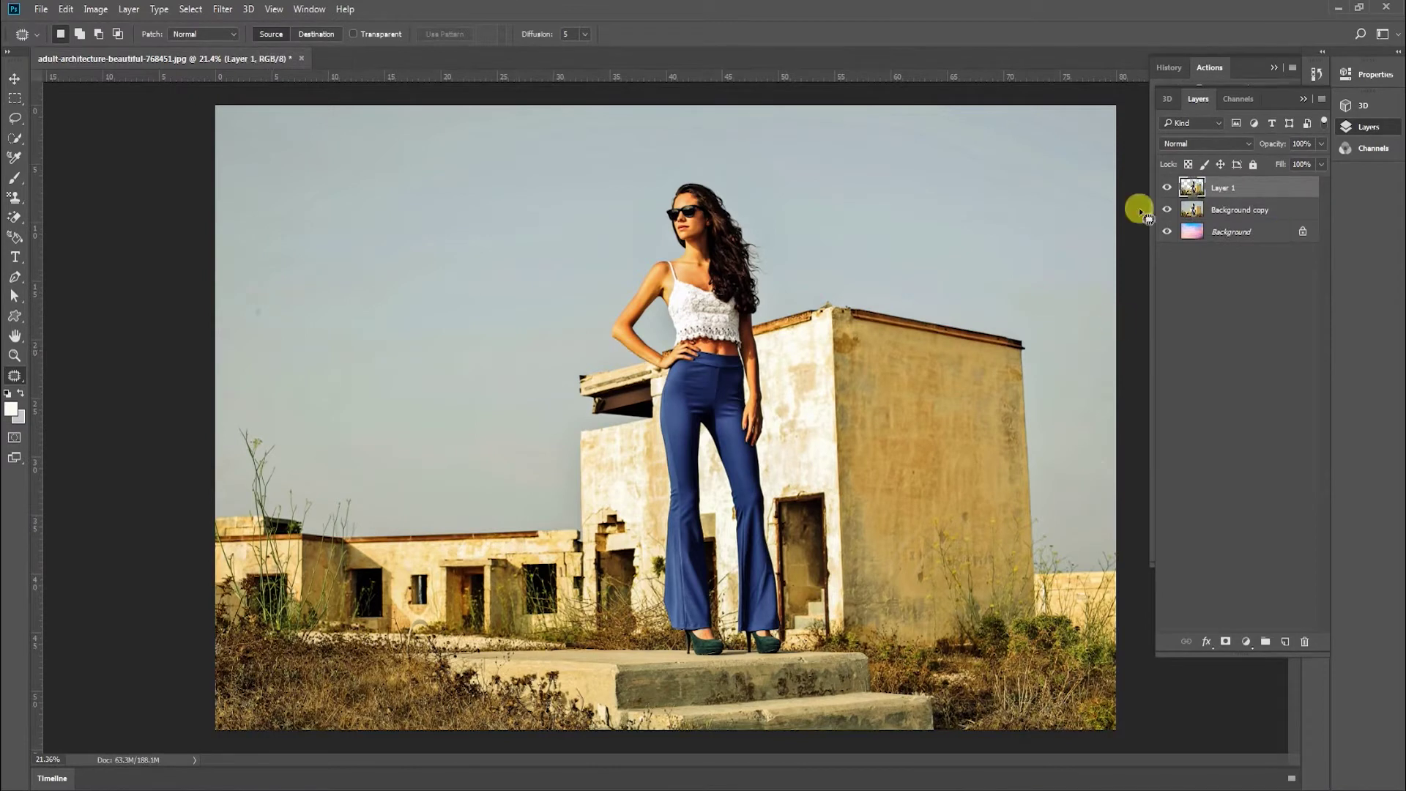
Check the copied area against the pink sky, hide Layer 1 and make the Background copy layer active
click(1167, 187)
click(1167, 208)
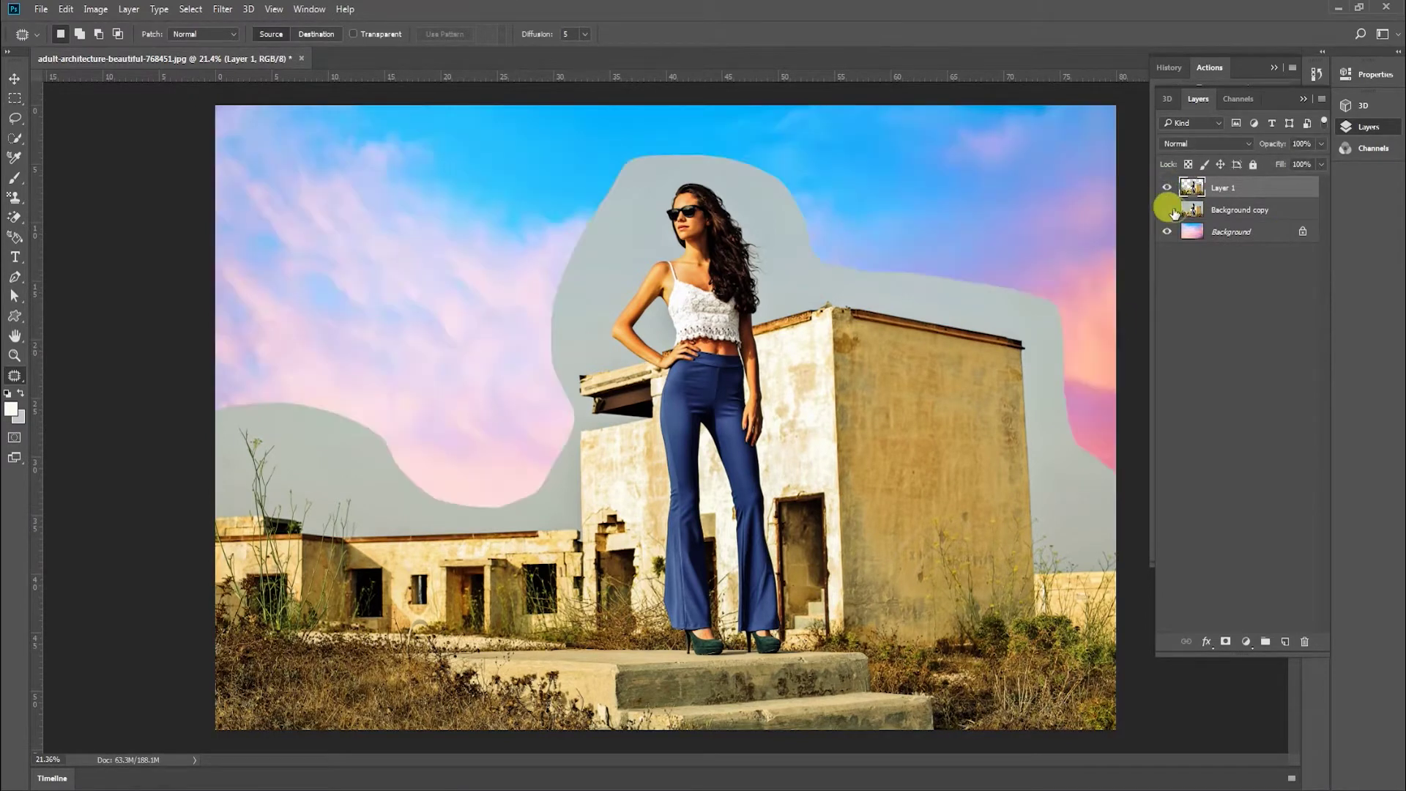
click(1169, 209)
click(1167, 187)
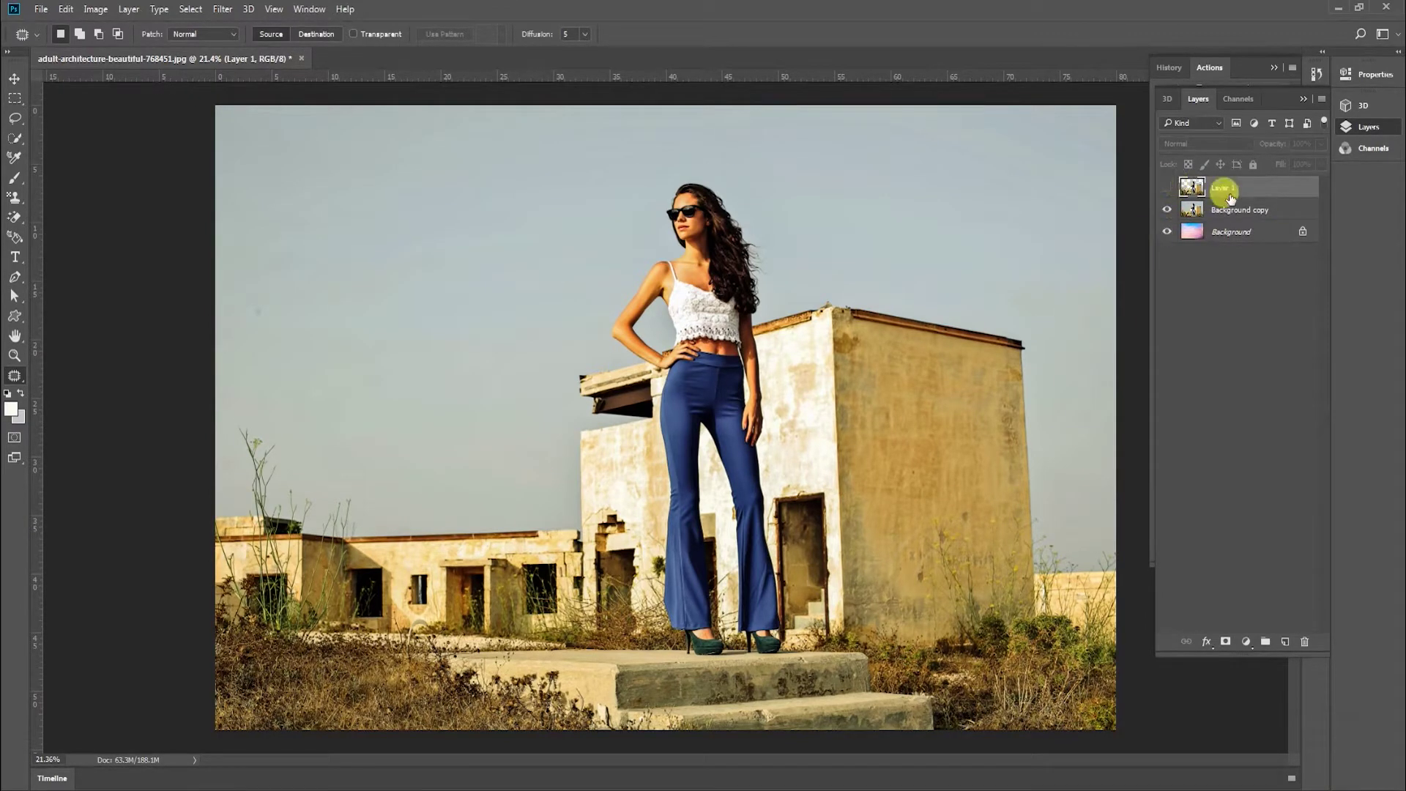
click(1224, 210)
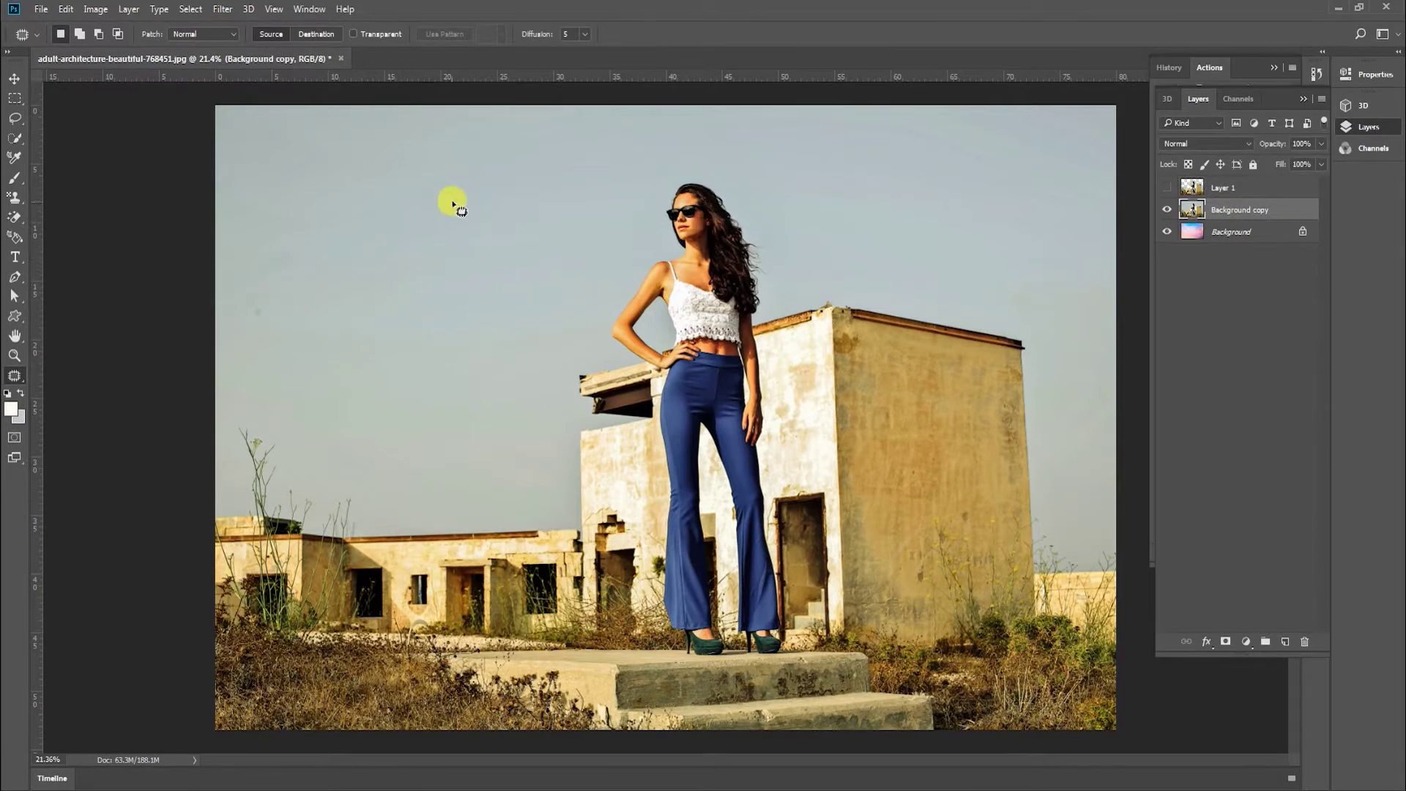
Erase the grey sky from the Background copy layer using the Magic Eraser with a tolerance of 32
key(e)
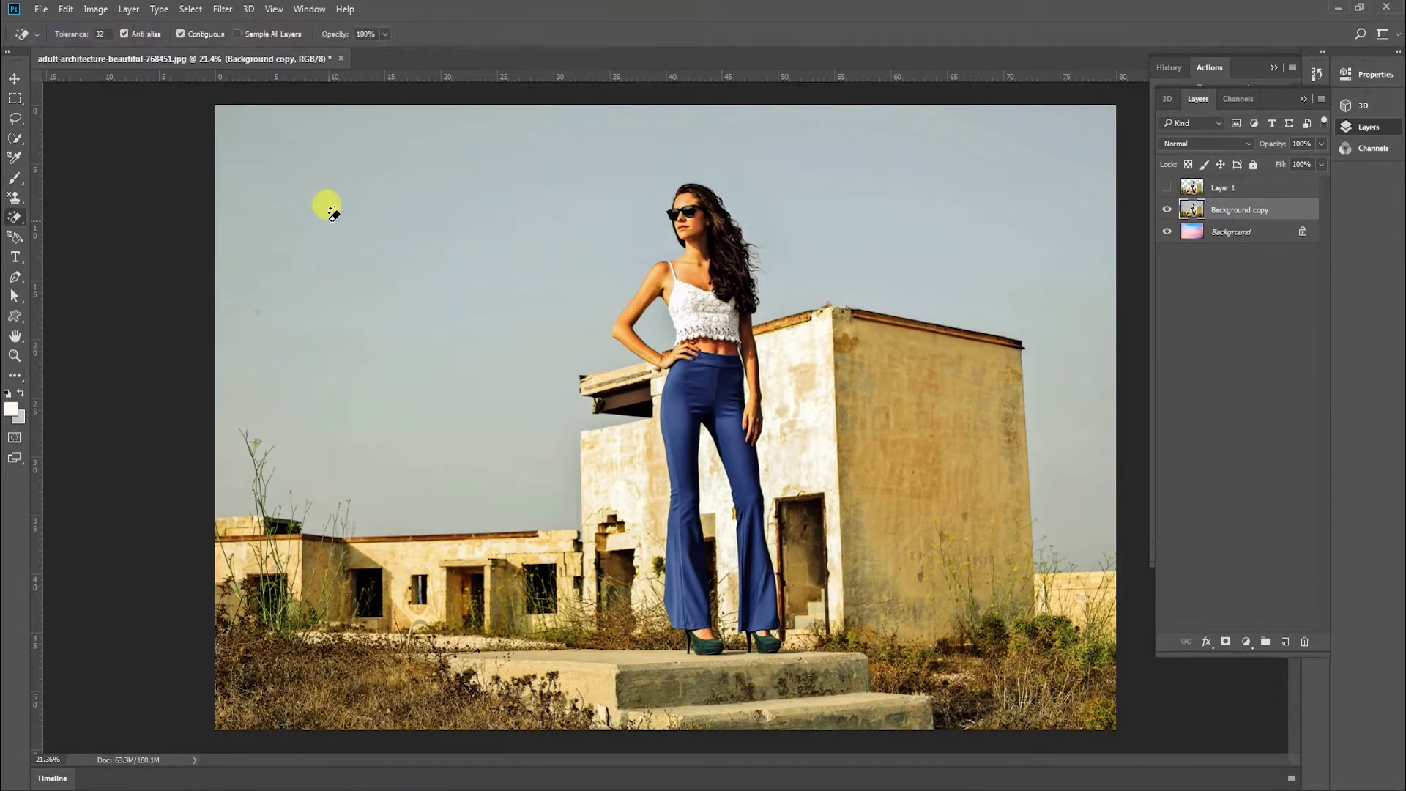
click(8, 221)
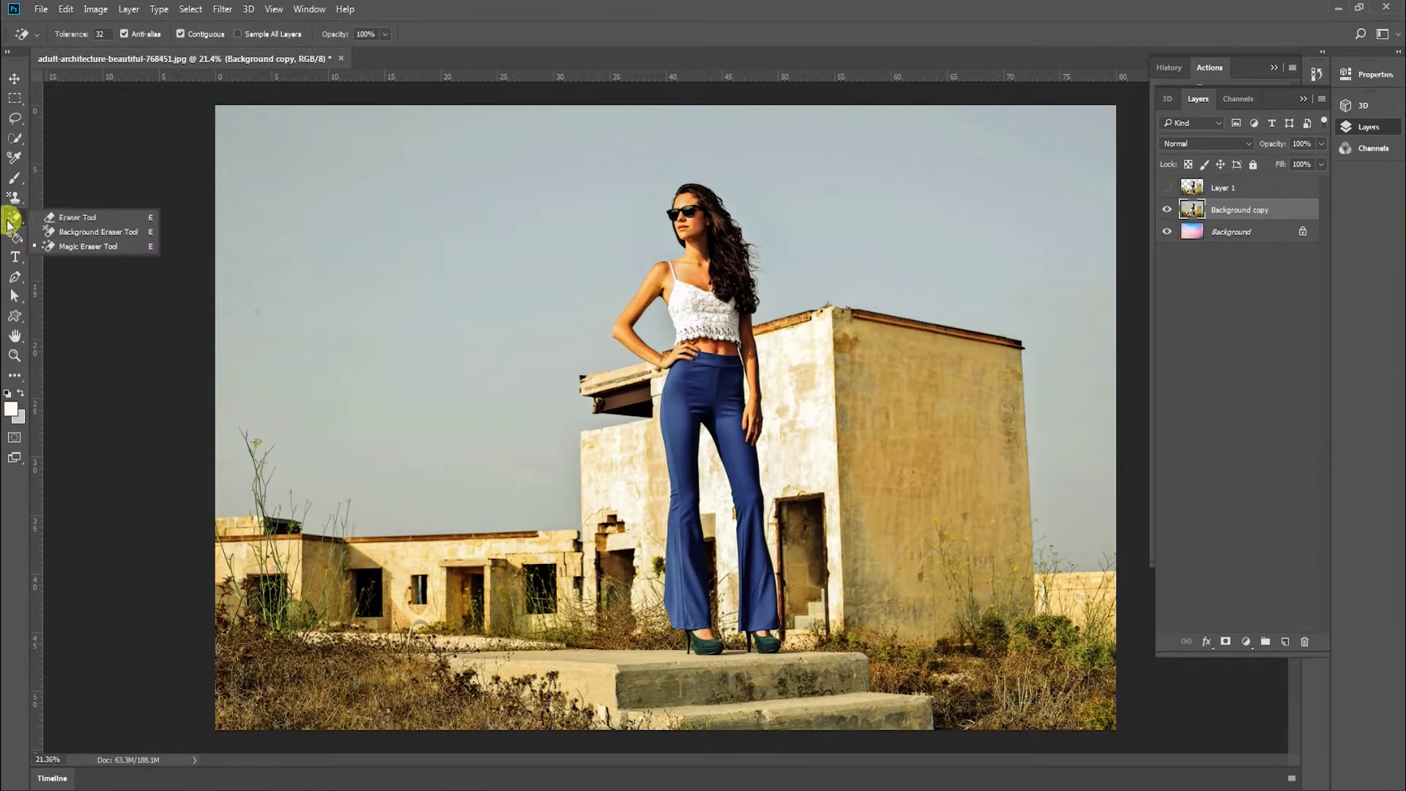
click(98, 246)
click(444, 269)
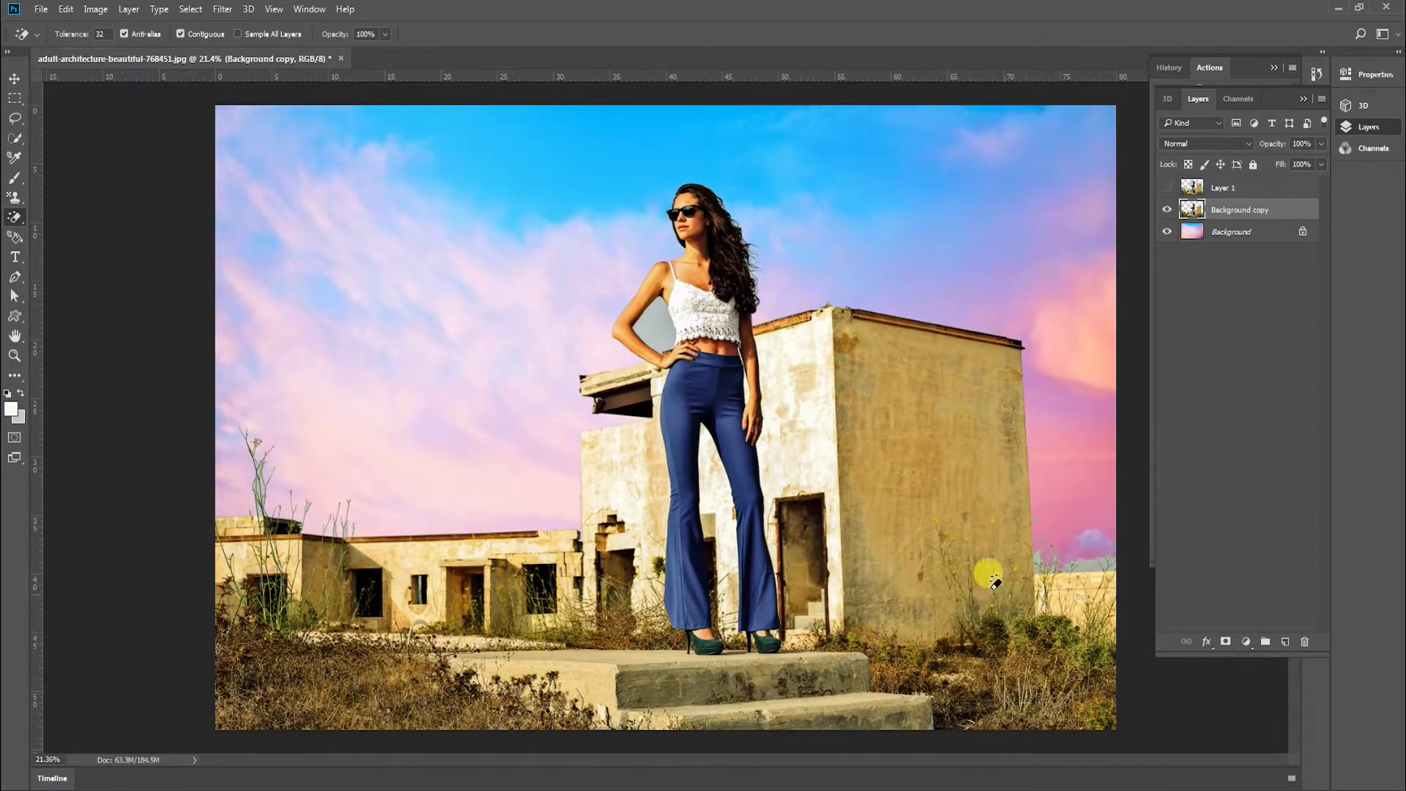
Erase the remaining grey sky enclosed between the woman's bent arm and waist with the Magic Eraser
key(z)
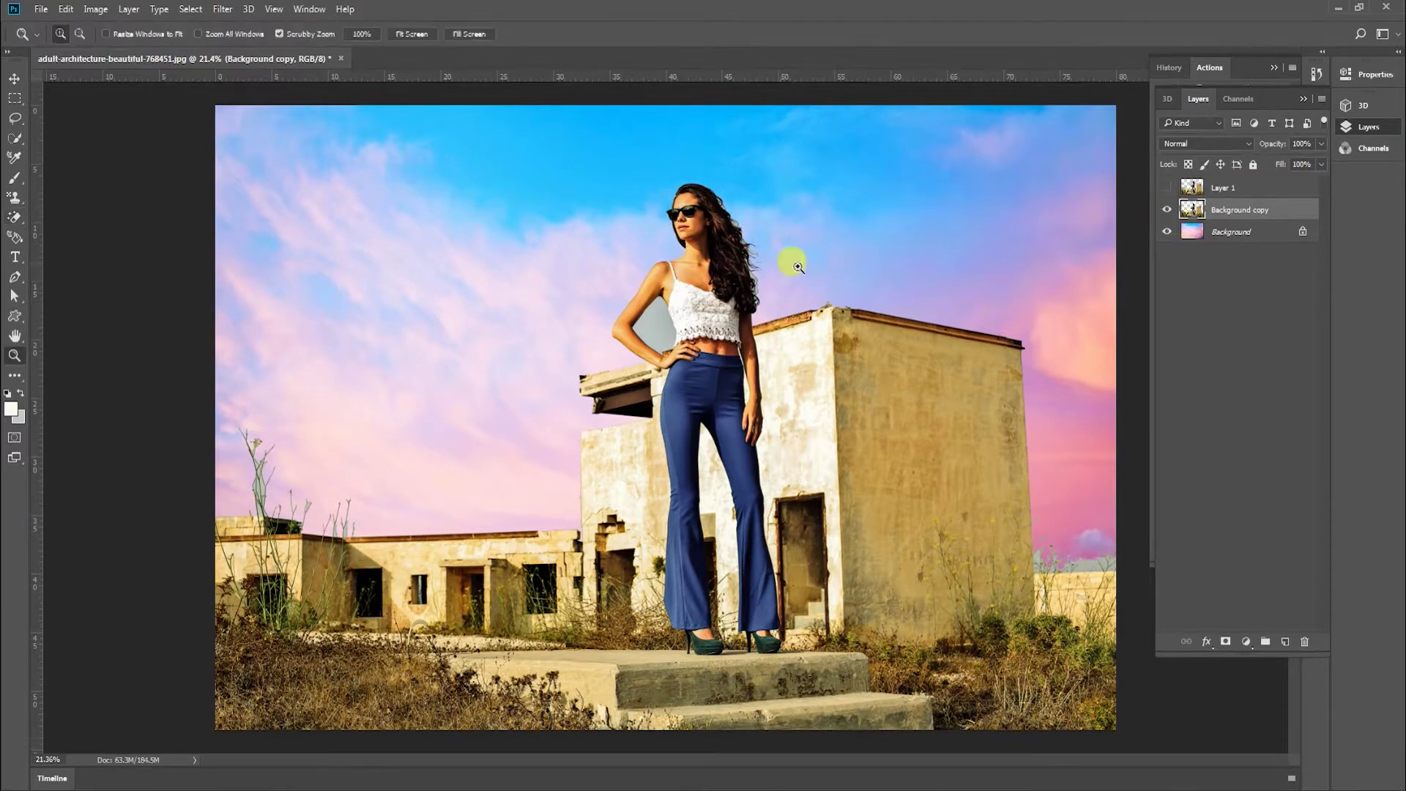
drag(678, 296, 751, 176)
key(e)
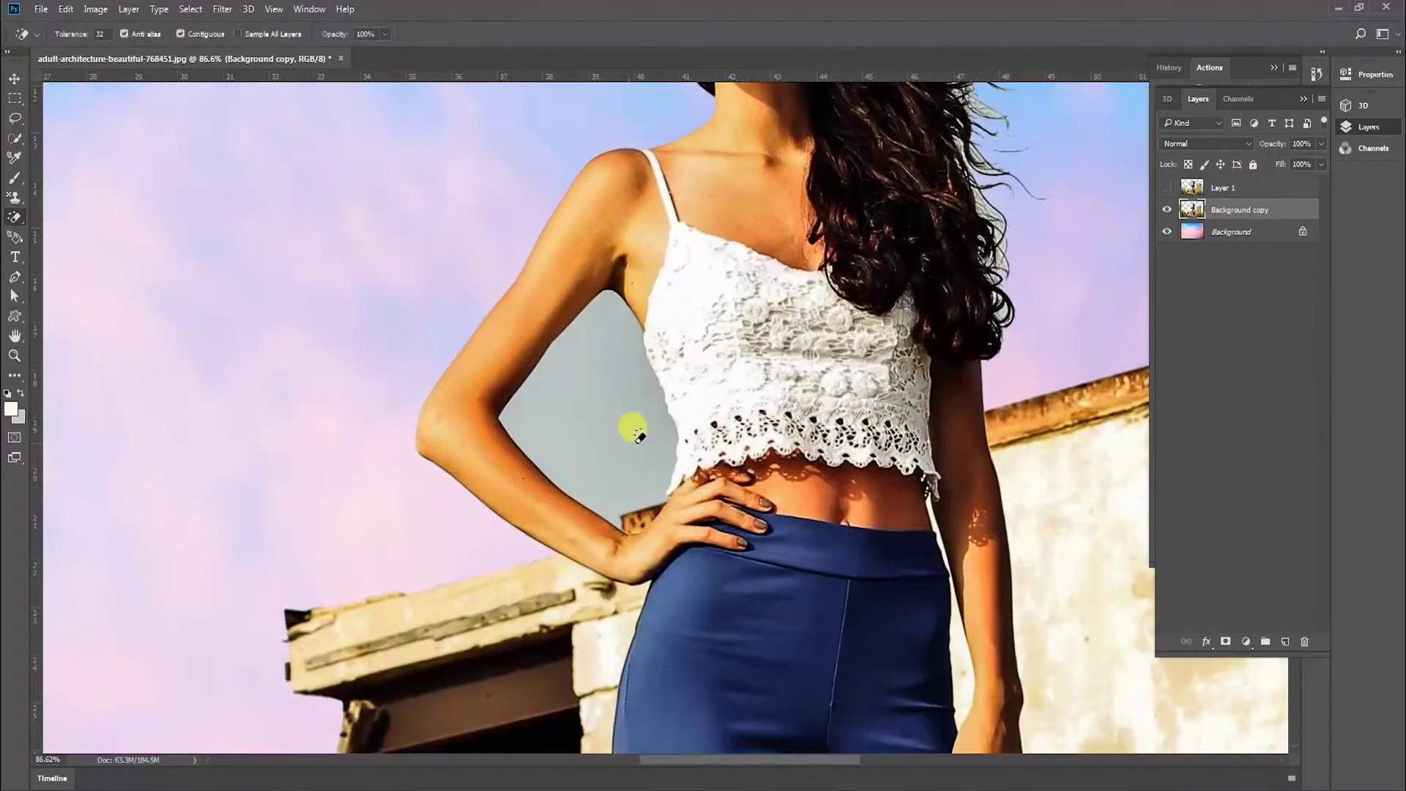
click(600, 415)
Examine the cutout edges around the woman's arm and hair against the new sky
key(z)
drag(734, 498, 656, 458)
drag(798, 330, 646, 517)
drag(645, 343, 707, 350)
drag(905, 641, 609, 284)
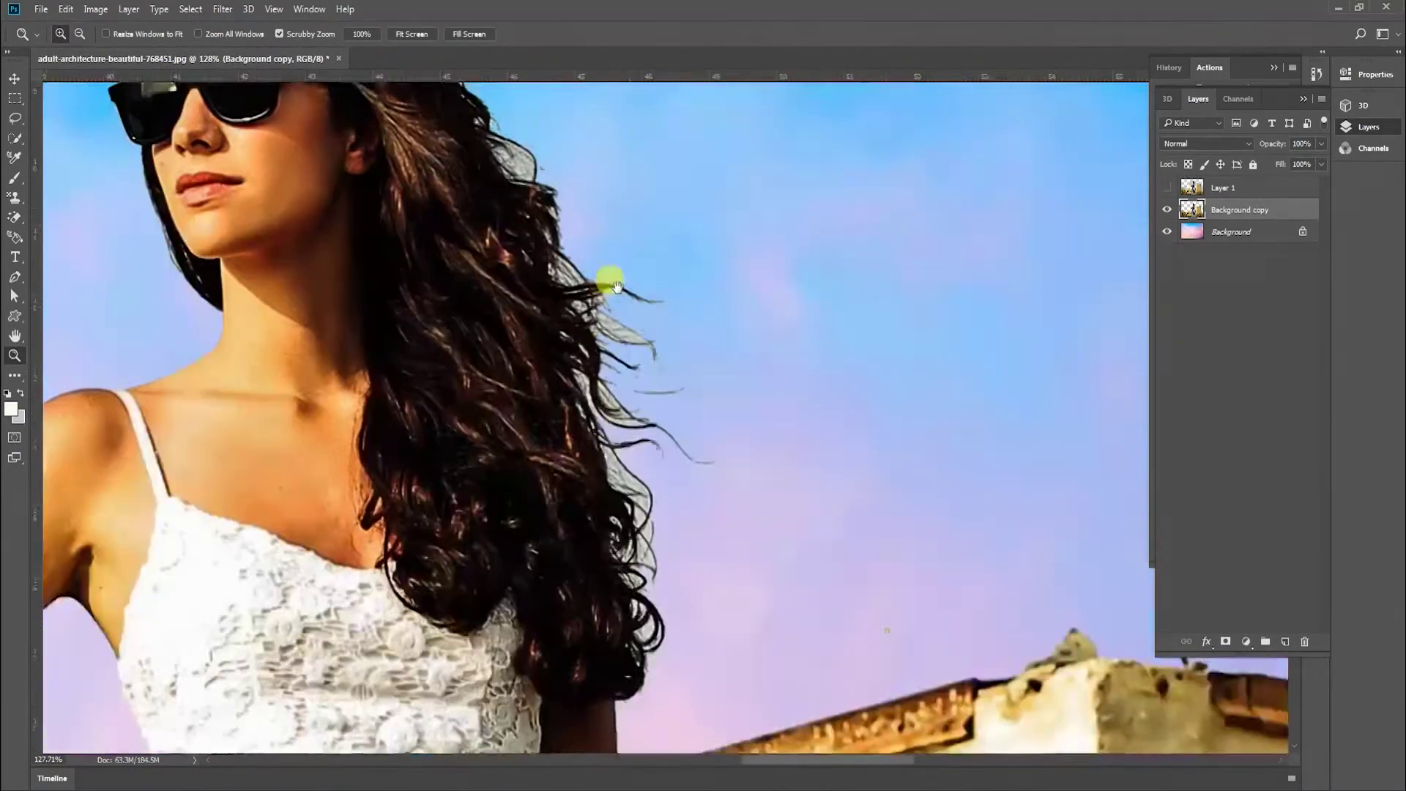
drag(742, 457, 668, 441)
Brush away the leftover grey sky above the low wall beside the large building using the standard Eraser at size 250
drag(981, 575, 659, 293)
drag(844, 546, 912, 441)
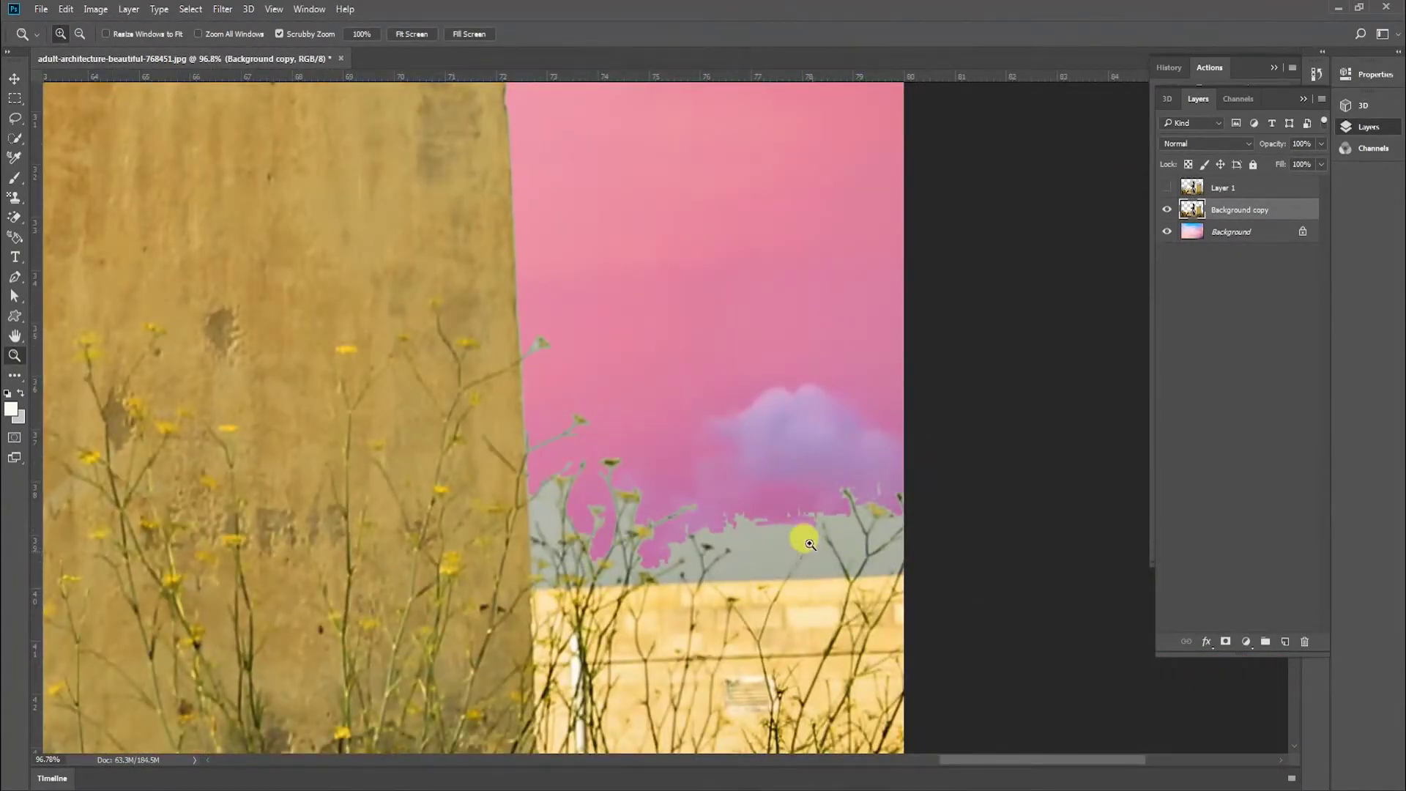
key(e)
key(z)
mouse_move(670, 545)
mouse_down()
mouse_move(648, 553)
mouse_move(661, 545)
mouse_up()
key(e)
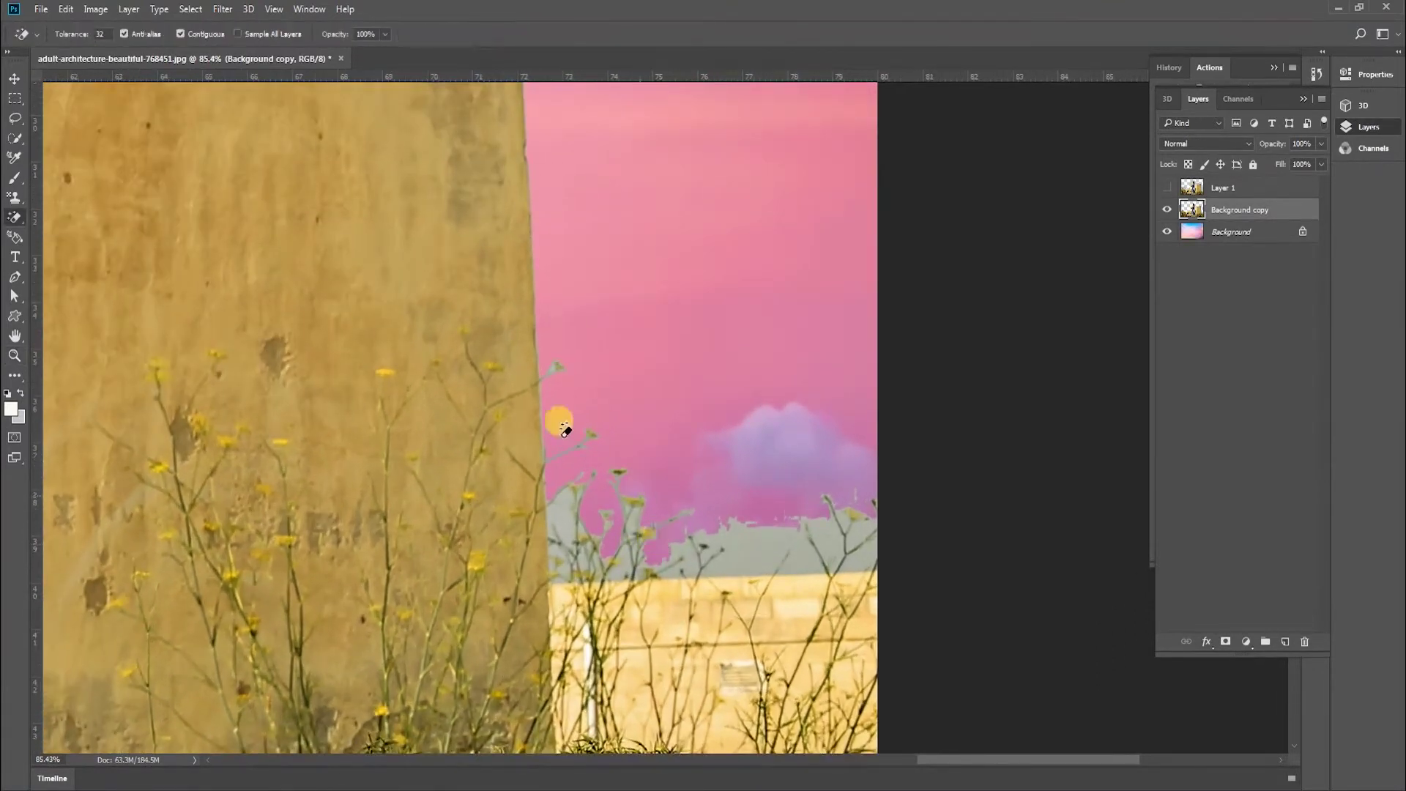
right_click(10, 219)
click(73, 214)
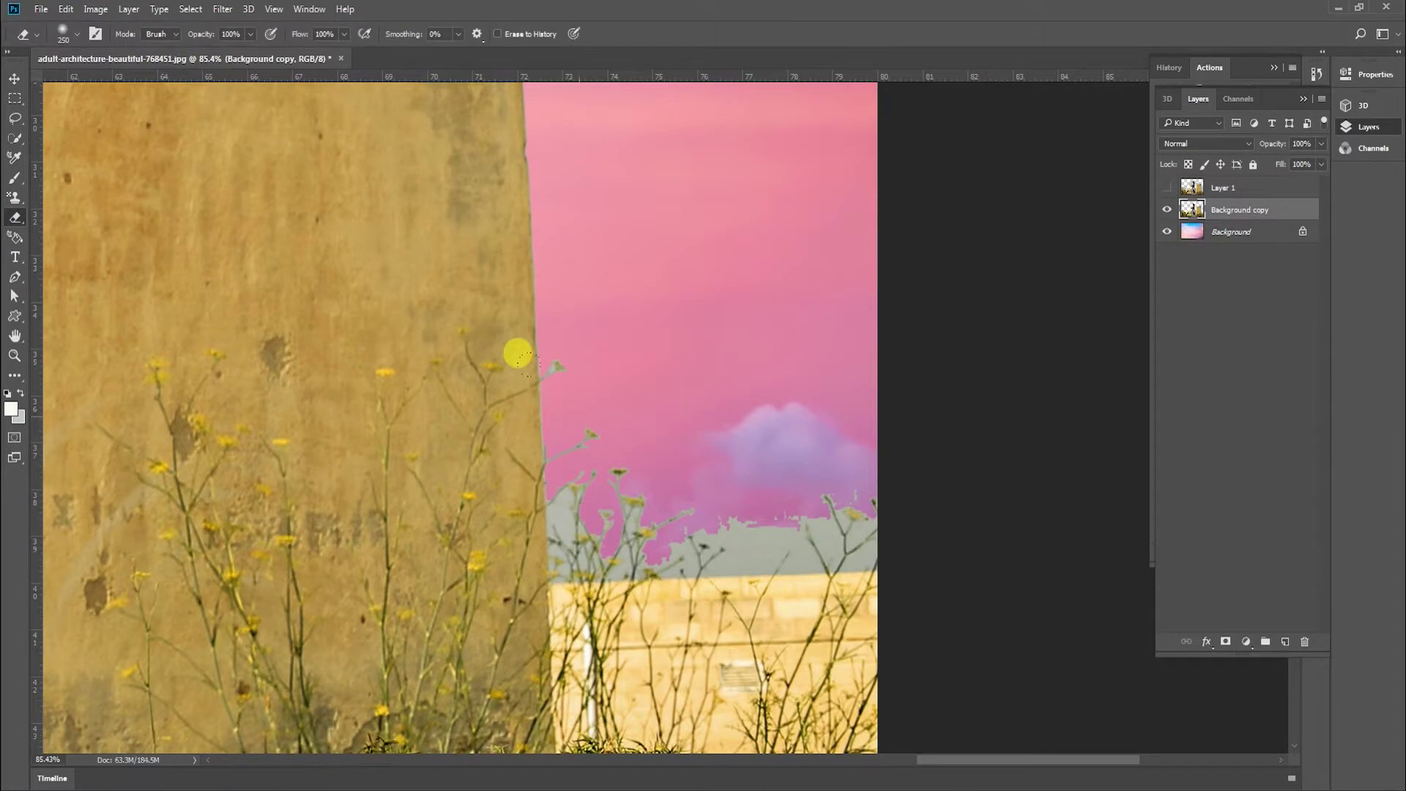
mouse_move(518, 353)
mouse_down()
mouse_move(516, 404)
mouse_move(567, 434)
mouse_move(469, 451)
mouse_move(740, 443)
mouse_move(572, 410)
mouse_move(533, 334)
mouse_move(526, 346)
mouse_move(525, 300)
mouse_move(542, 276)
mouse_up()
Erase the tall plants and leftover grey patches above the low building's roof at the photo's far left with the Eraser
drag(1082, 429, 1171, 385)
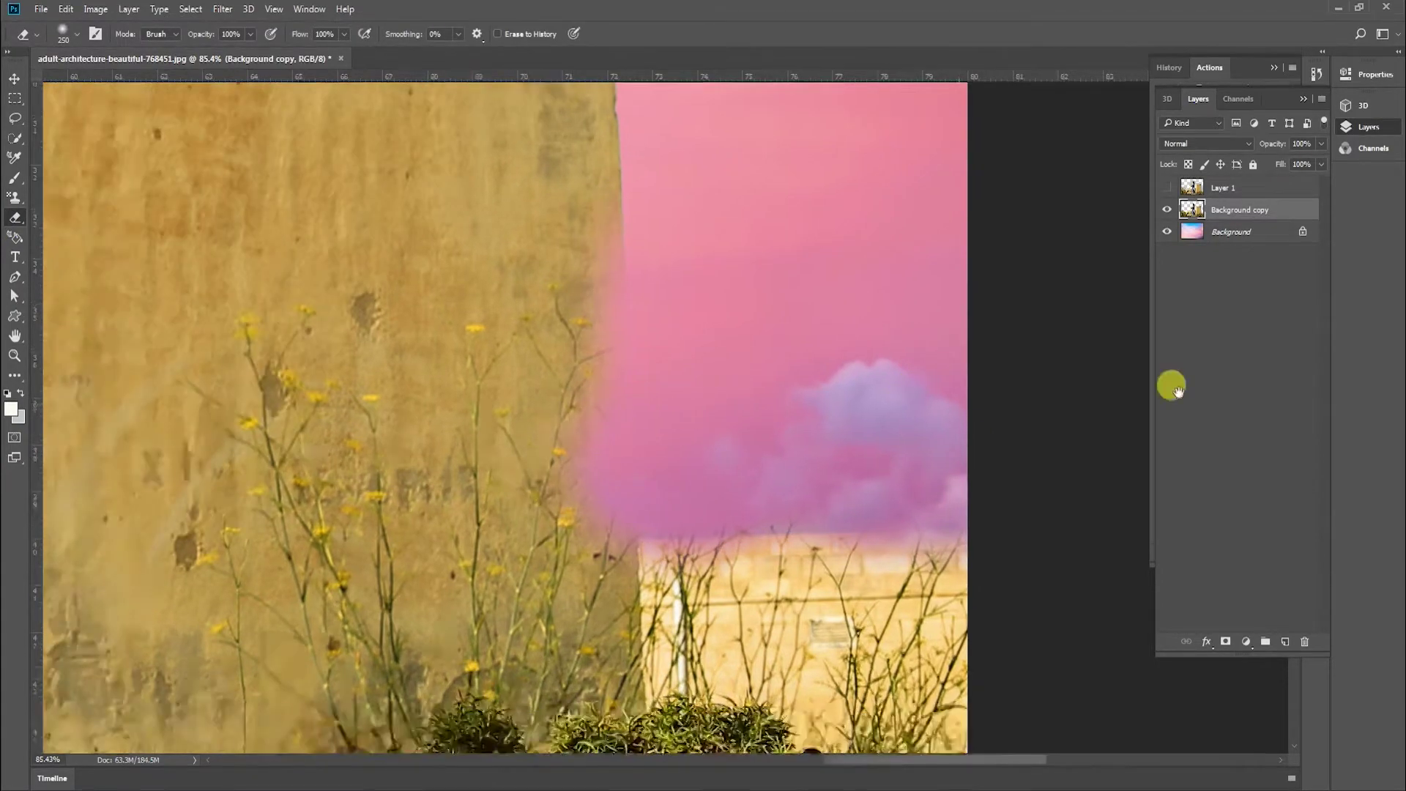
drag(329, 468, 1098, 308)
drag(220, 395, 1014, 588)
drag(575, 425, 1025, 586)
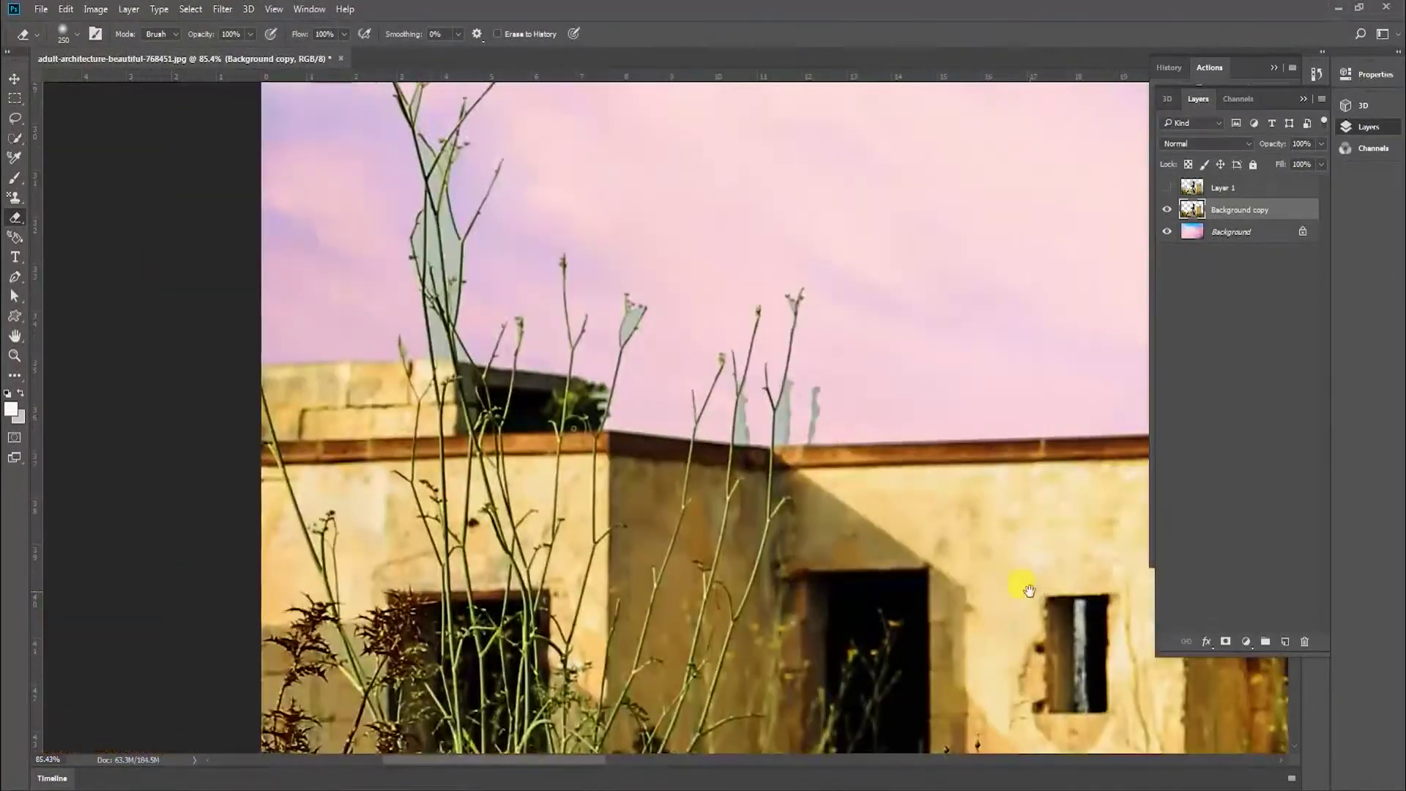
key(z)
drag(699, 399, 593, 465)
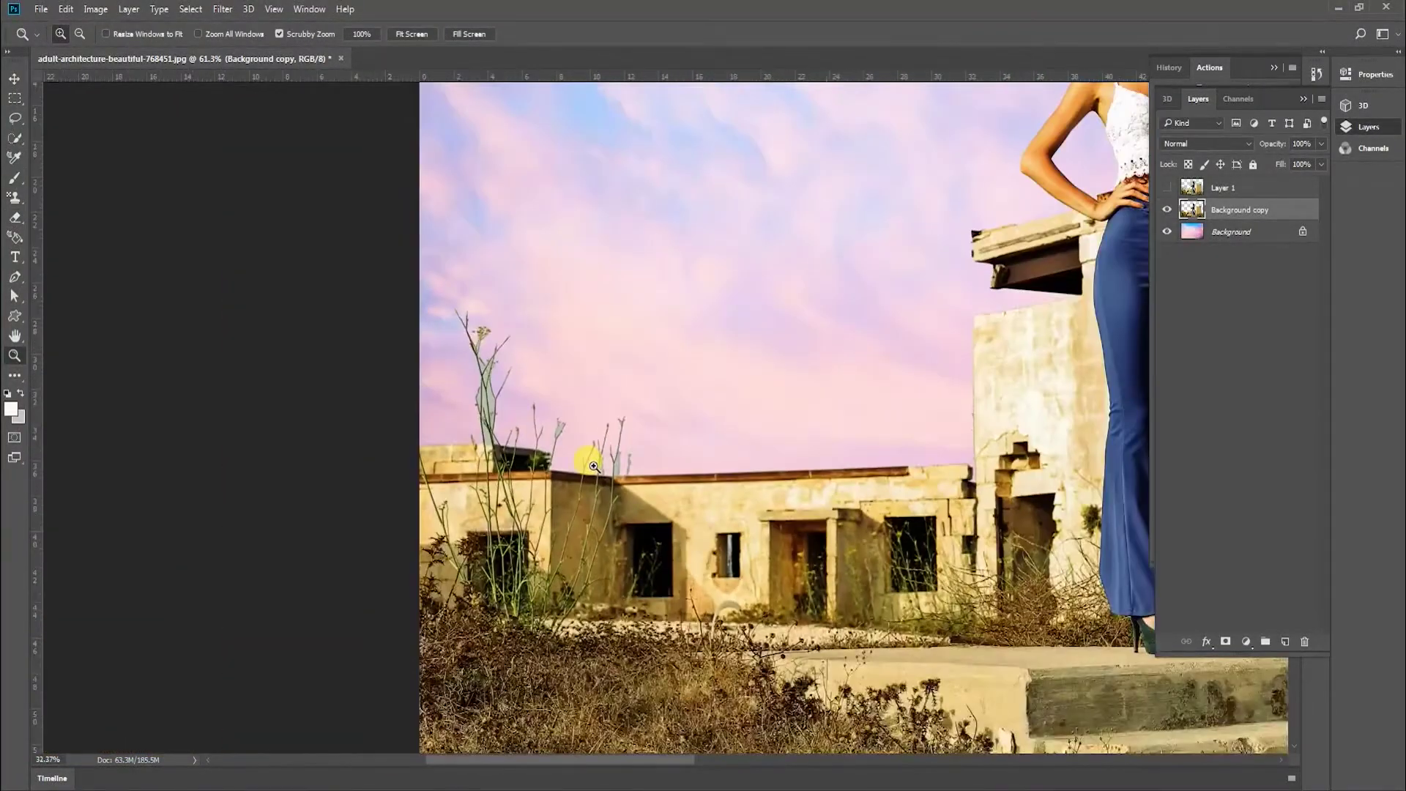
key(e)
mouse_move(448, 299)
mouse_down()
mouse_move(467, 380)
mouse_move(528, 414)
mouse_move(650, 444)
mouse_move(544, 443)
mouse_move(471, 319)
mouse_up()
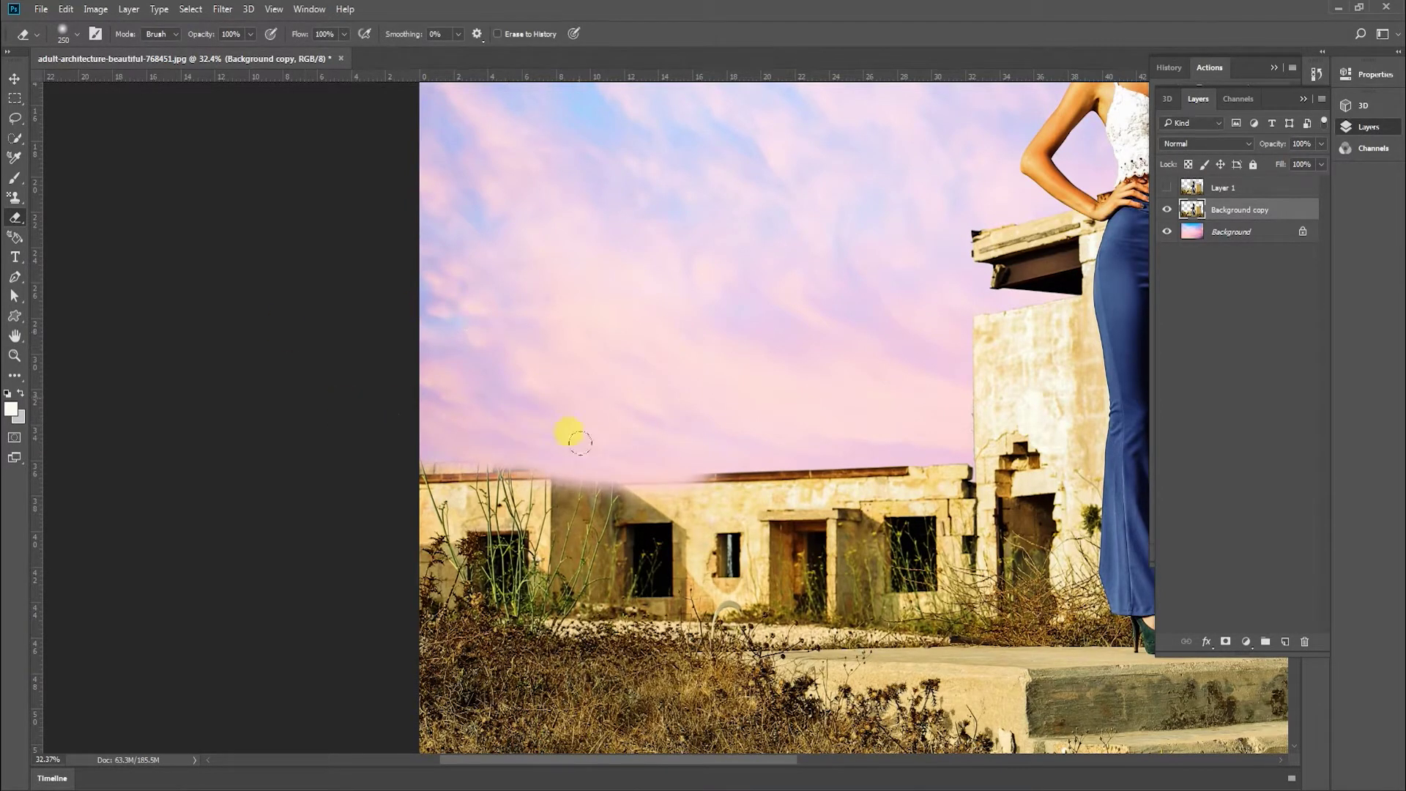
Erase along the low building's roofline and the large building's adjoining wall edge with the standard Eraser at size 250
mouse_move(580, 442)
mouse_down()
mouse_move(735, 413)
mouse_move(926, 439)
mouse_move(948, 371)
mouse_up()
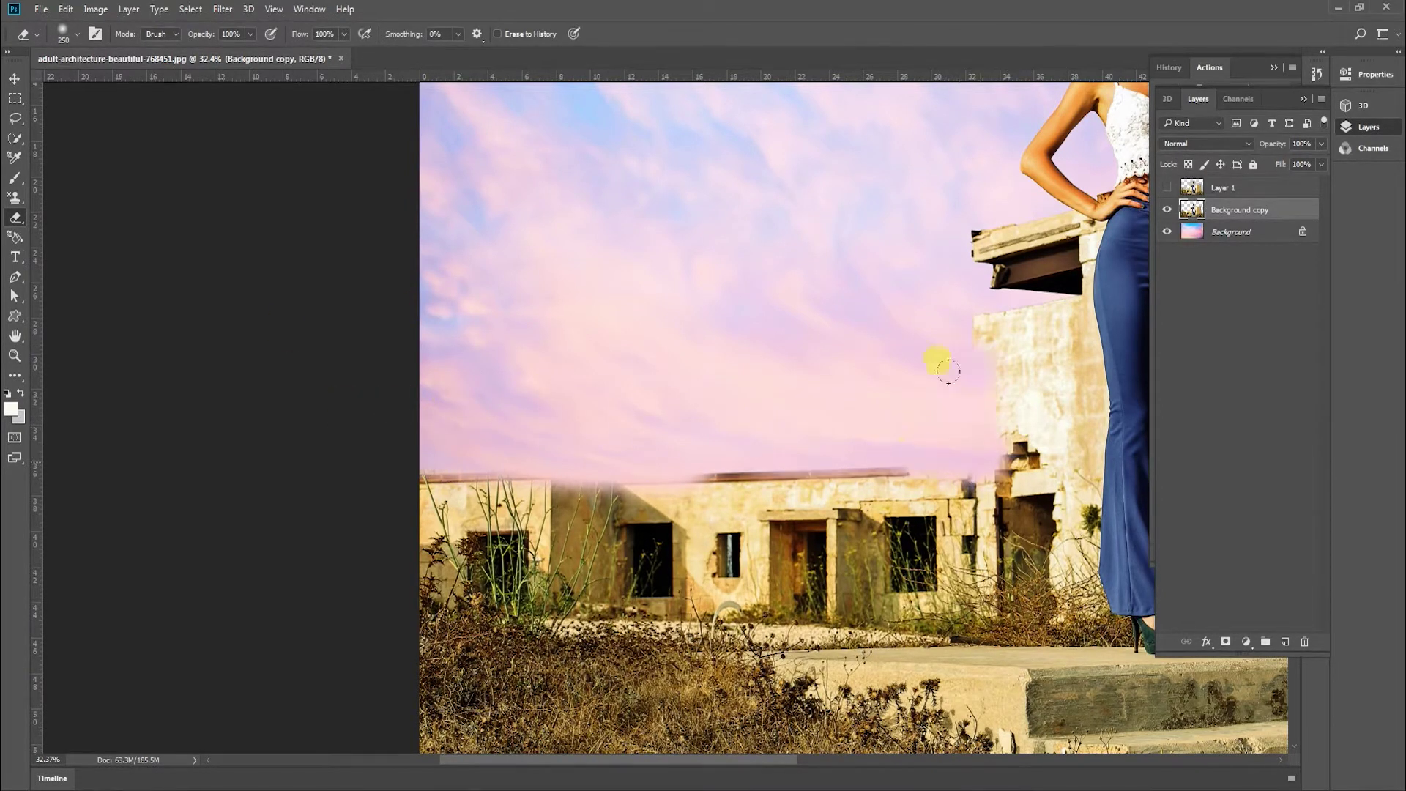
drag(1000, 306, 330, 496)
Erase the outer edge of the woman's long hair on the Background copy layer with the Eraser
key(z)
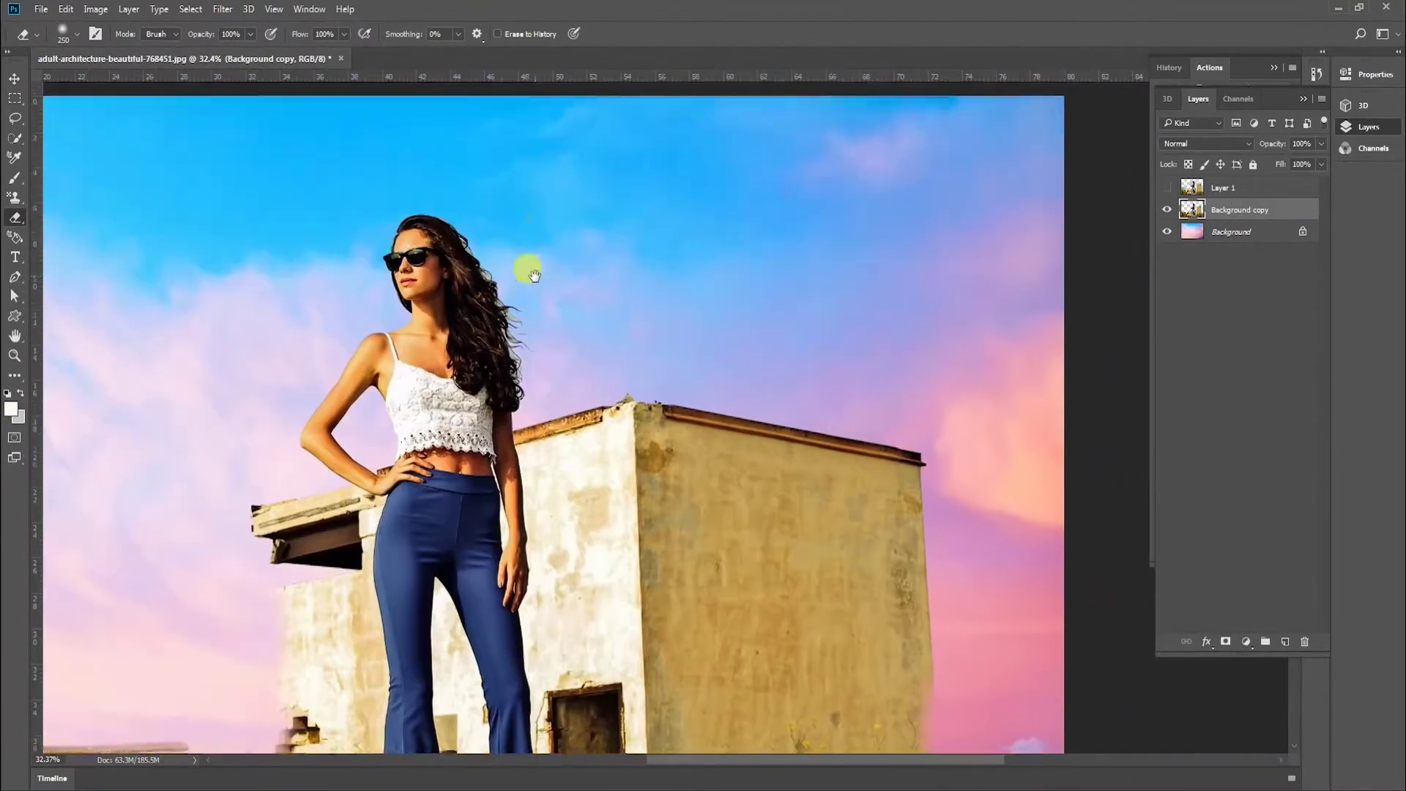
drag(501, 249, 538, 228)
key(e)
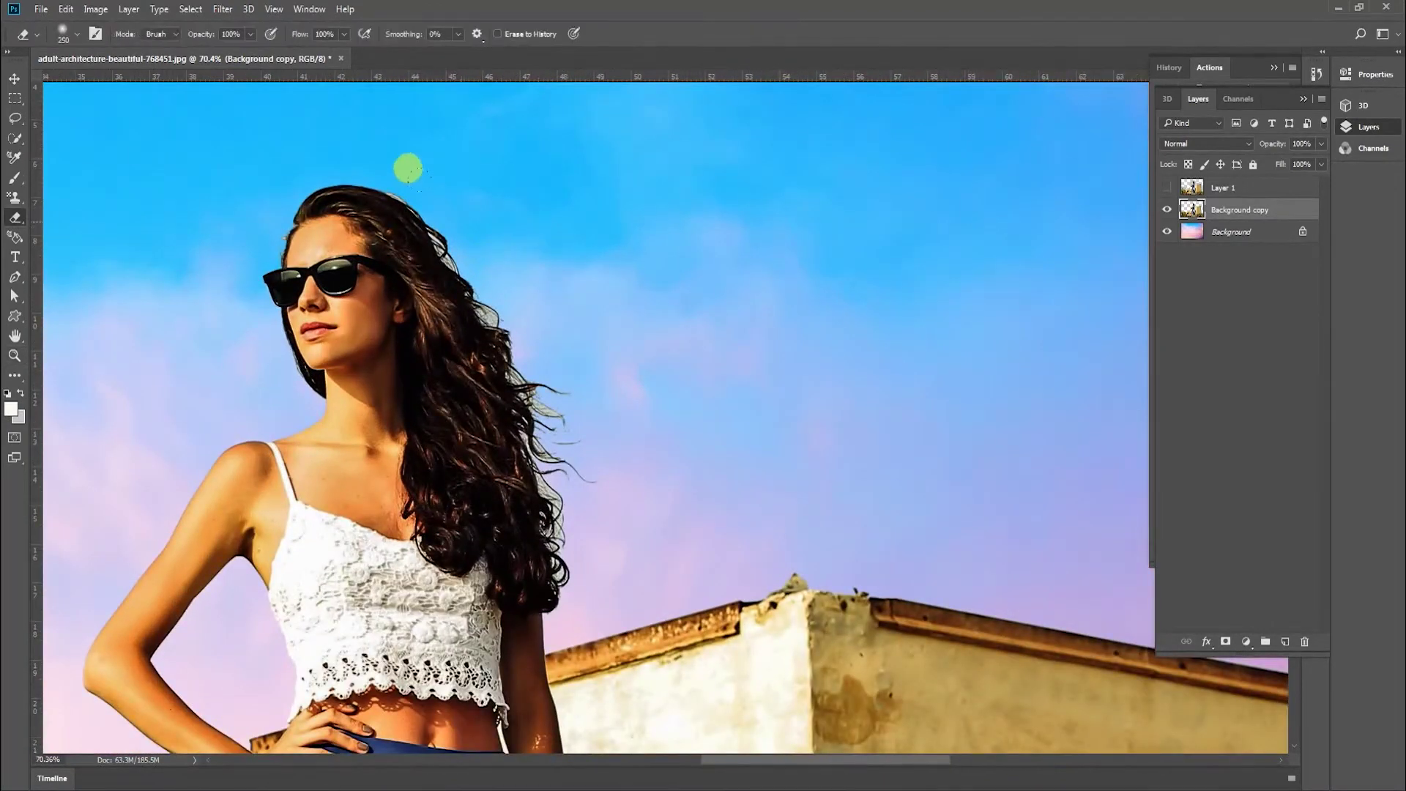
mouse_move(391, 192)
mouse_down()
mouse_move(443, 210)
mouse_move(548, 578)
mouse_up()
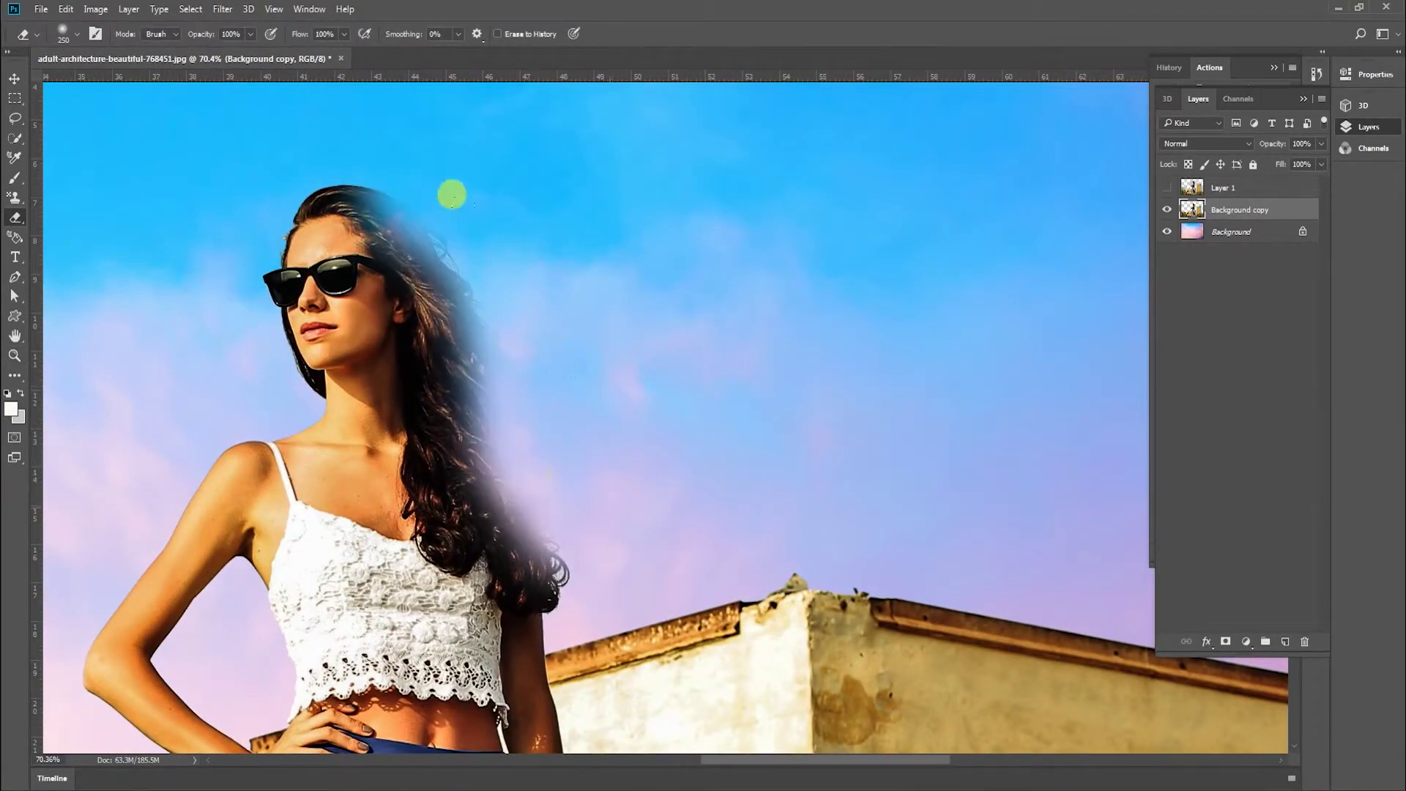
drag(452, 194, 486, 314)
key(z)
drag(856, 446, 766, 515)
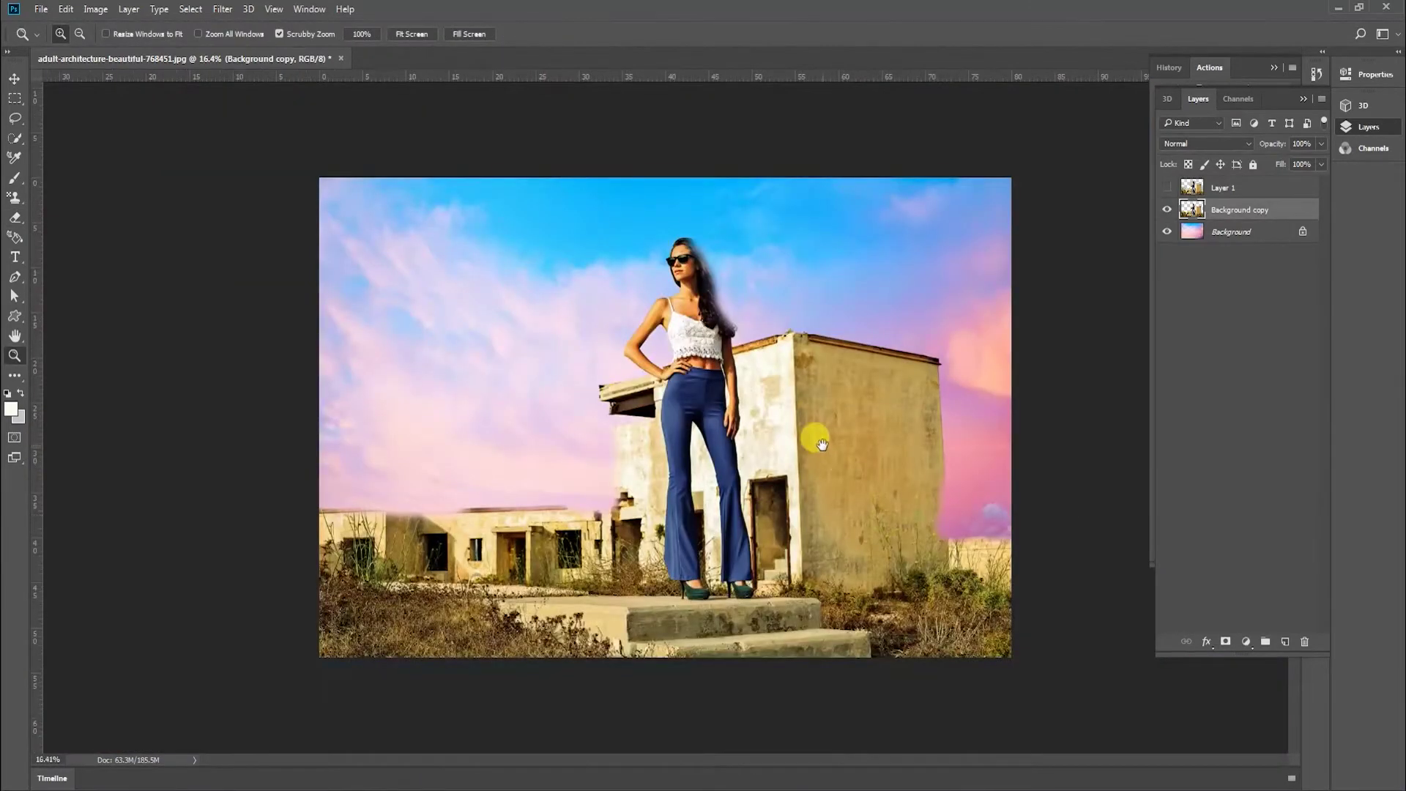
Show and select Layer 1, and set up the Background Eraser with Discontiguous limits, 33% tolerance and size 90
click(1166, 188)
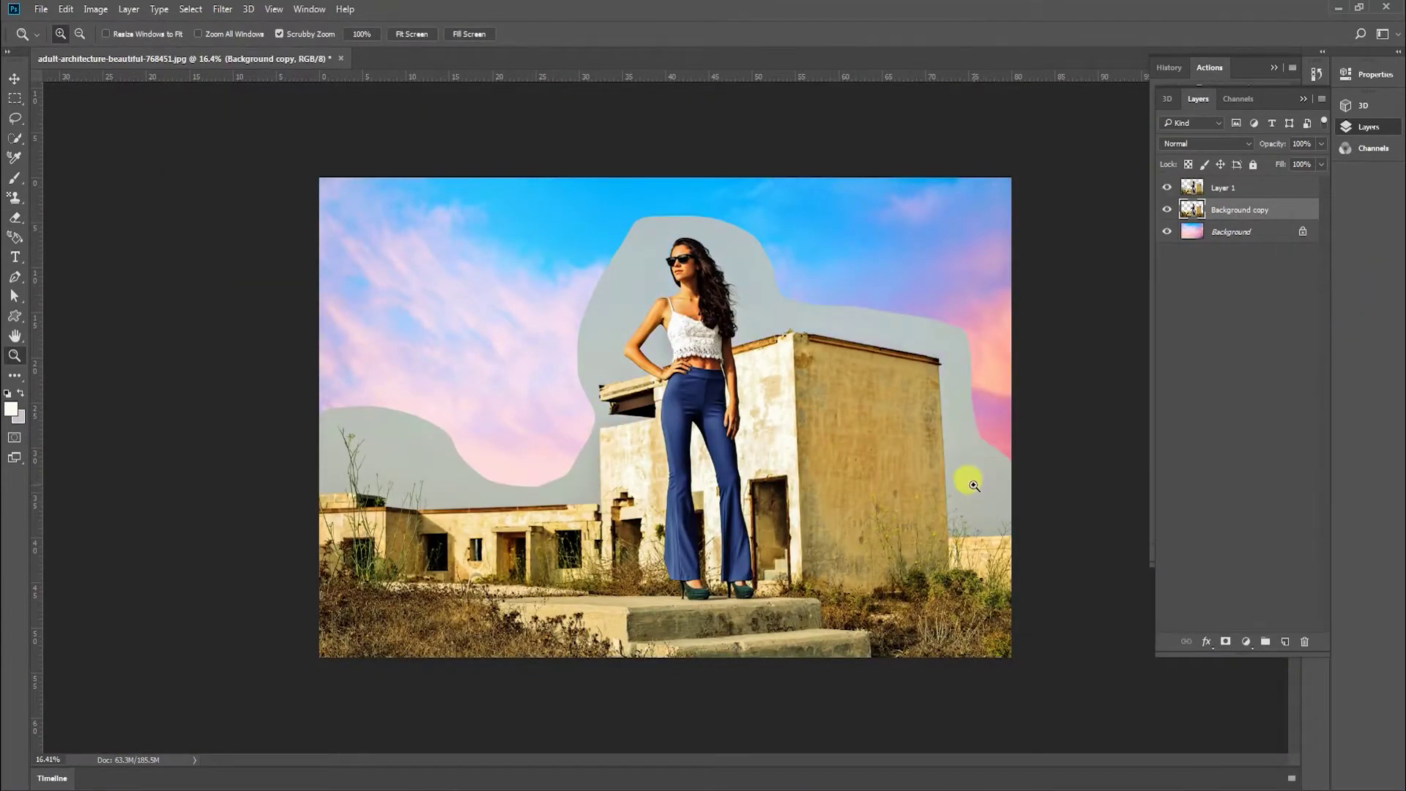
mouse_move(512, 531)
mouse_down()
mouse_move(449, 392)
mouse_move(56, 169)
mouse_move(402, 380)
mouse_move(462, 381)
mouse_up()
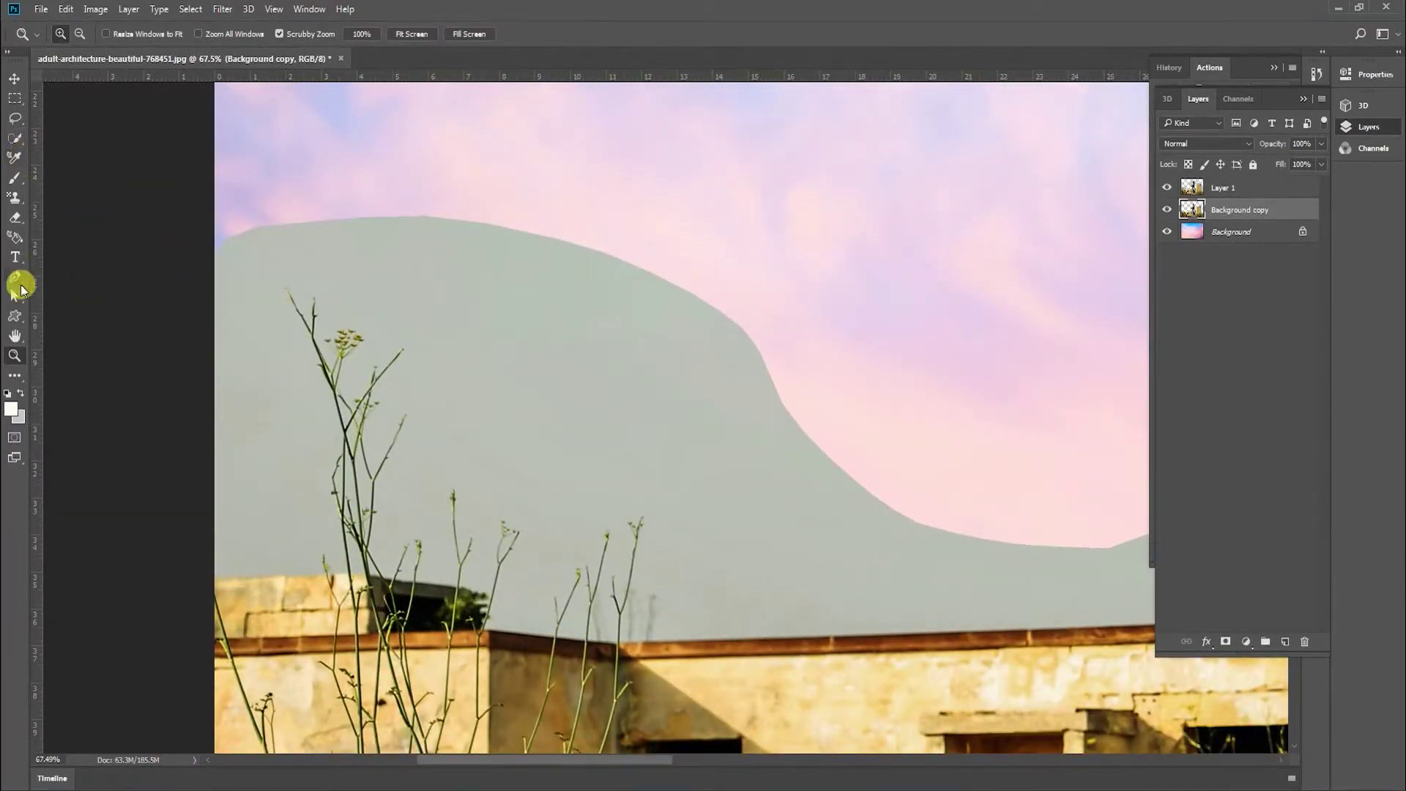
click(20, 219)
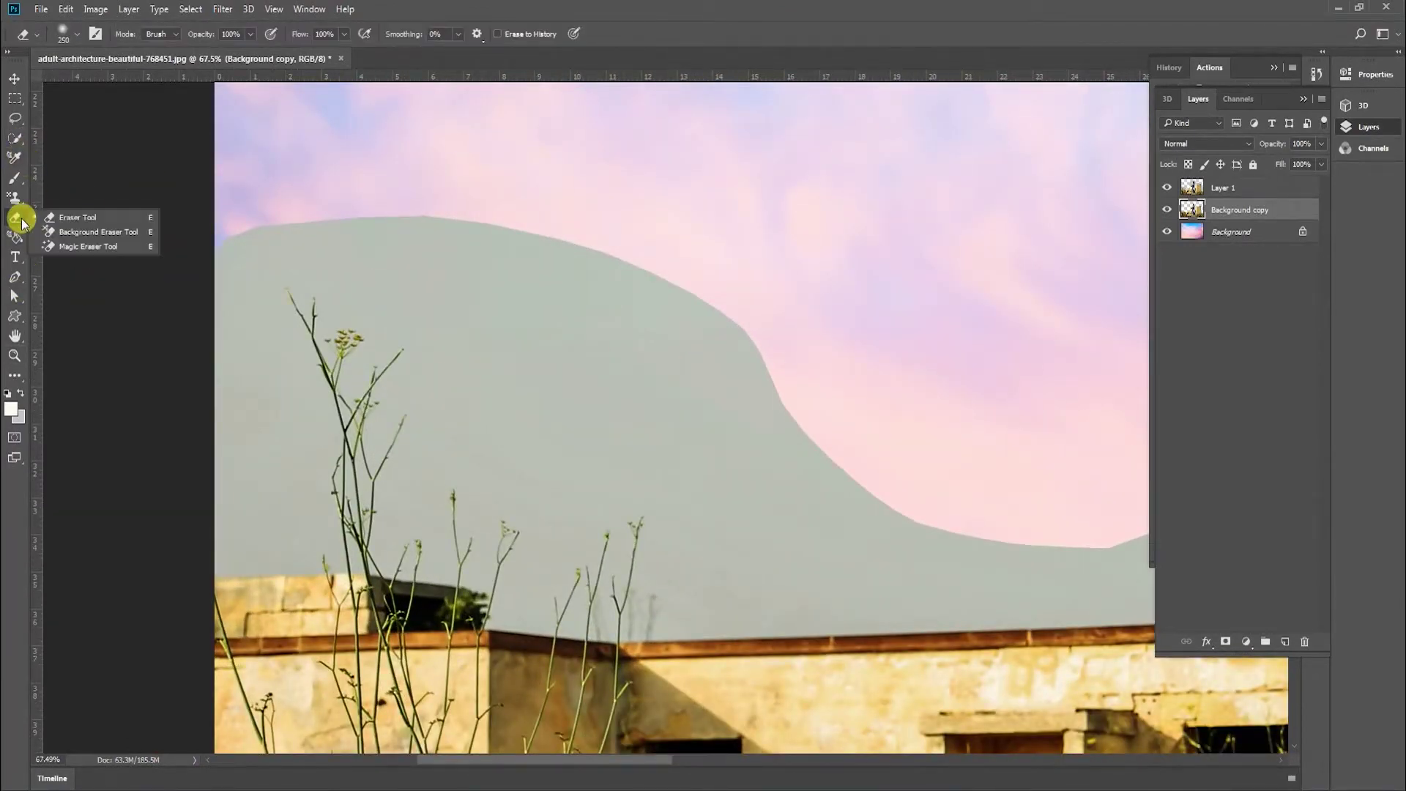
click(70, 231)
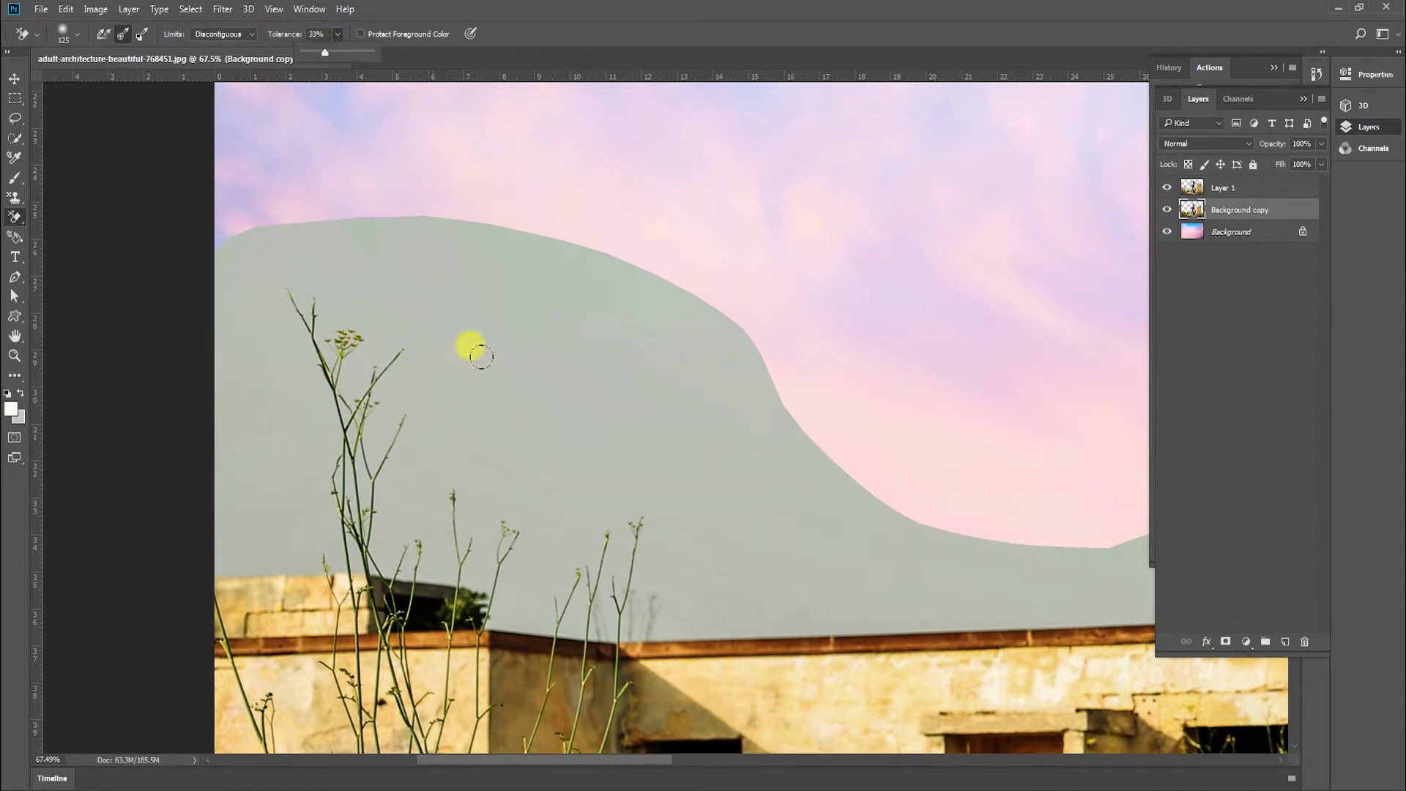
key(bracketleft)
key(bracketleft)
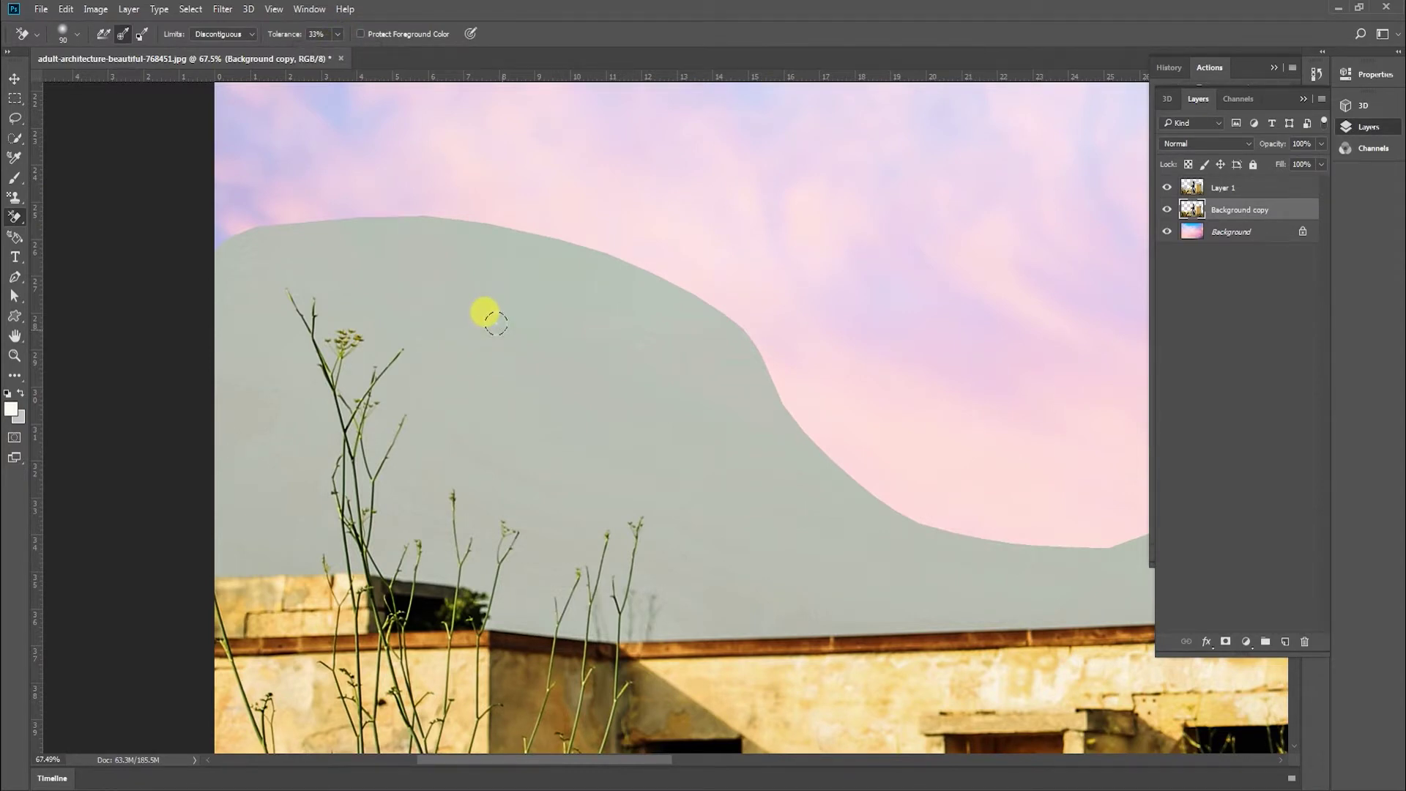
click(1248, 189)
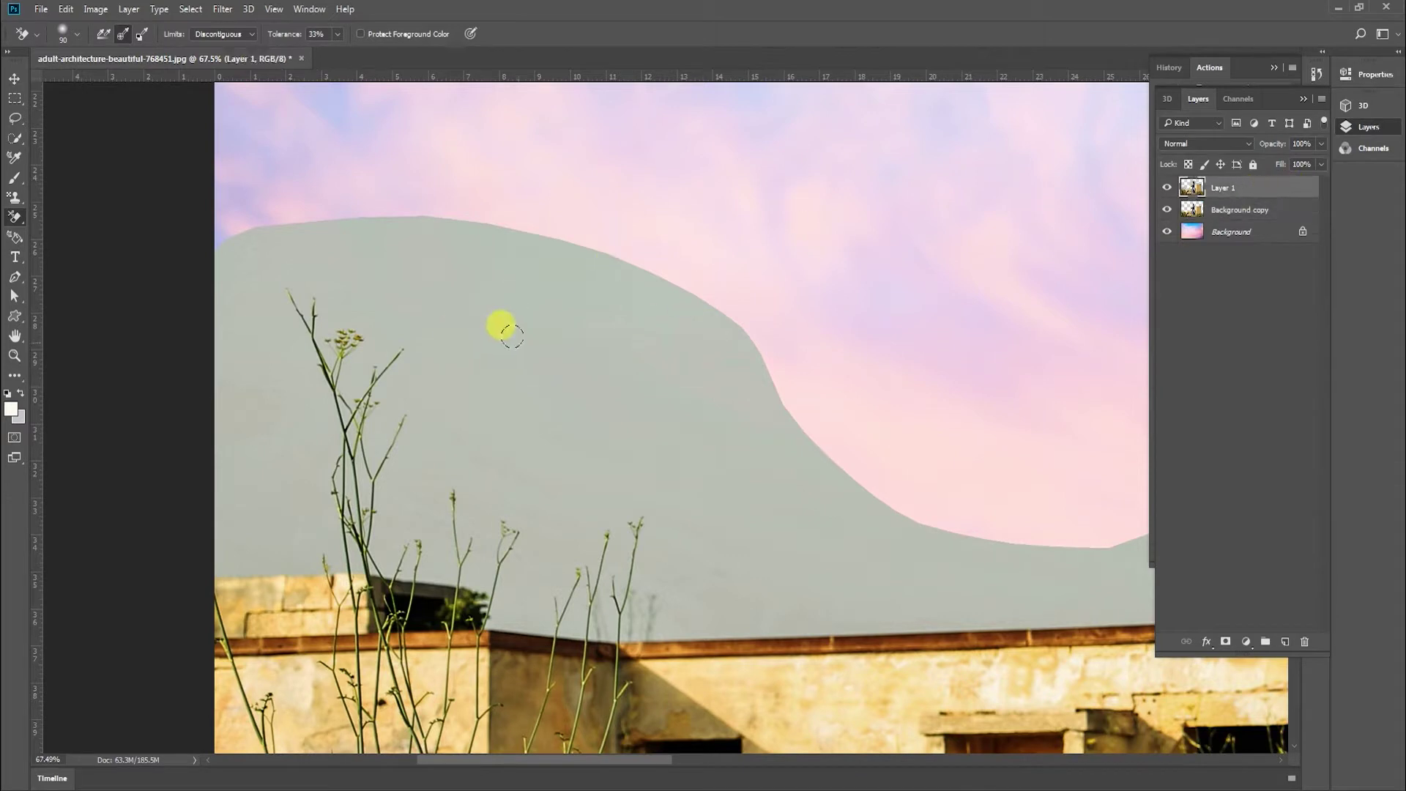
Erase the grey sky around and between the tall plants at the photo's far left with the Background Eraser, keeping the stems
mouse_move(511, 336)
mouse_down()
mouse_move(296, 386)
mouse_move(361, 373)
mouse_move(229, 369)
mouse_move(389, 355)
mouse_move(333, 330)
mouse_move(238, 333)
mouse_move(397, 331)
mouse_move(333, 311)
mouse_move(192, 309)
mouse_move(233, 303)
mouse_move(209, 273)
mouse_move(306, 297)
mouse_move(270, 330)
mouse_move(317, 385)
mouse_move(279, 426)
mouse_move(346, 430)
mouse_move(192, 455)
mouse_move(156, 495)
mouse_move(183, 525)
mouse_move(165, 548)
mouse_move(337, 546)
mouse_up()
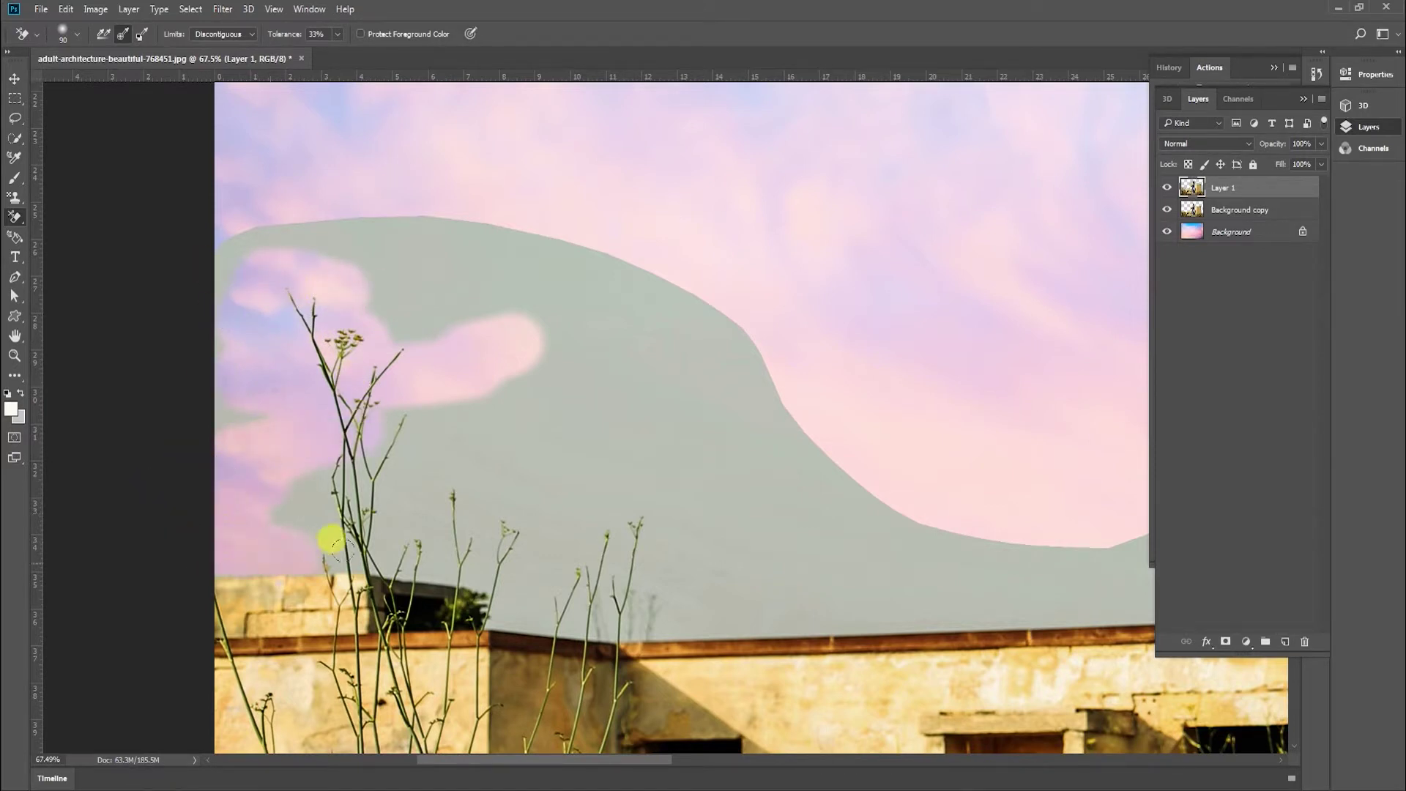
key(ctrl+z)
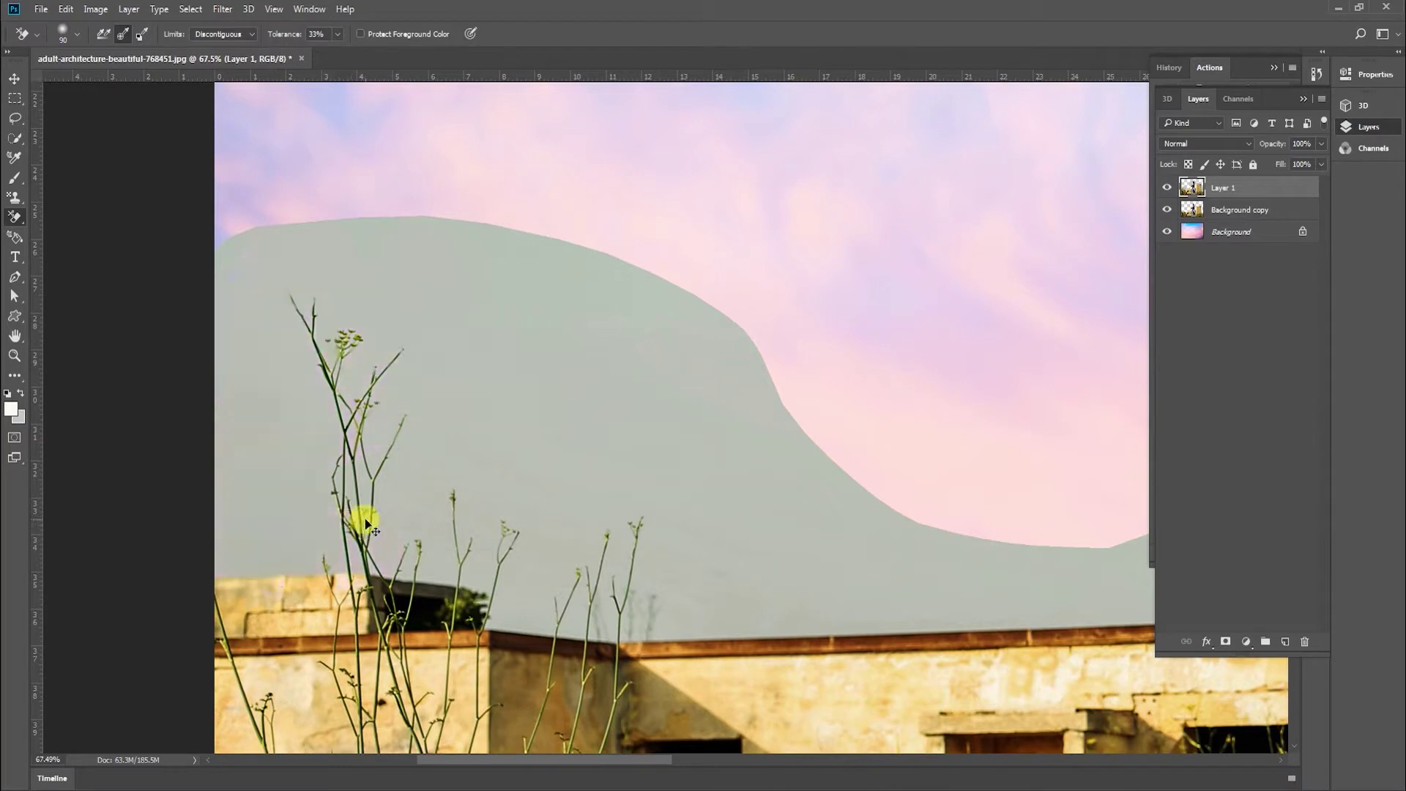
drag(413, 517, 386, 548)
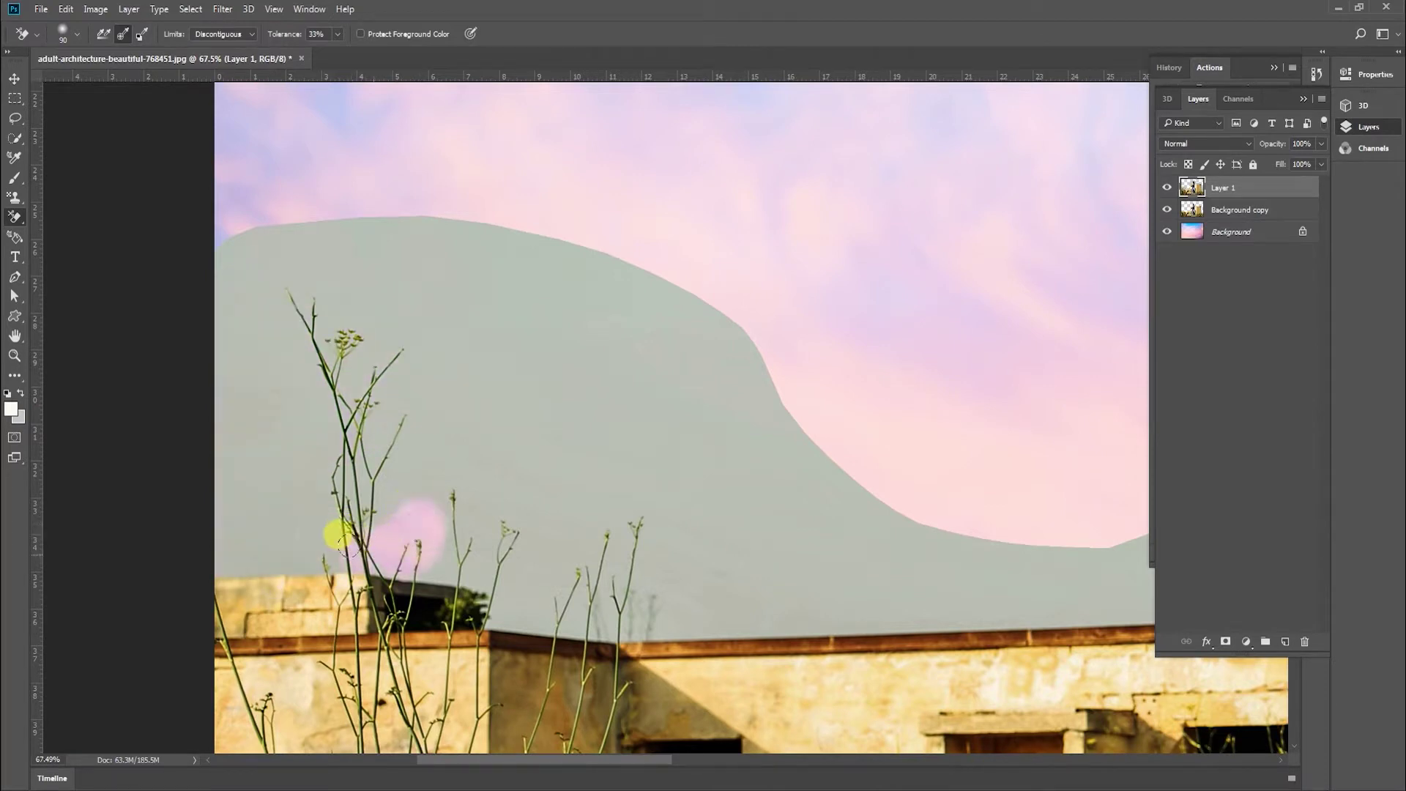
drag(294, 539, 215, 543)
mouse_move(377, 529)
mouse_down()
mouse_move(278, 508)
mouse_move(318, 483)
mouse_move(417, 481)
mouse_up()
mouse_move(155, 466)
mouse_down()
mouse_move(342, 483)
mouse_move(336, 460)
mouse_move(382, 437)
mouse_move(296, 434)
mouse_move(331, 429)
mouse_move(393, 377)
mouse_move(313, 417)
mouse_move(306, 408)
mouse_move(386, 339)
mouse_move(339, 318)
mouse_move(277, 388)
mouse_move(268, 275)
mouse_up()
mouse_move(568, 505)
mouse_down()
mouse_move(422, 335)
mouse_move(358, 353)
mouse_move(409, 398)
mouse_move(547, 408)
mouse_move(507, 349)
mouse_move(402, 324)
mouse_up()
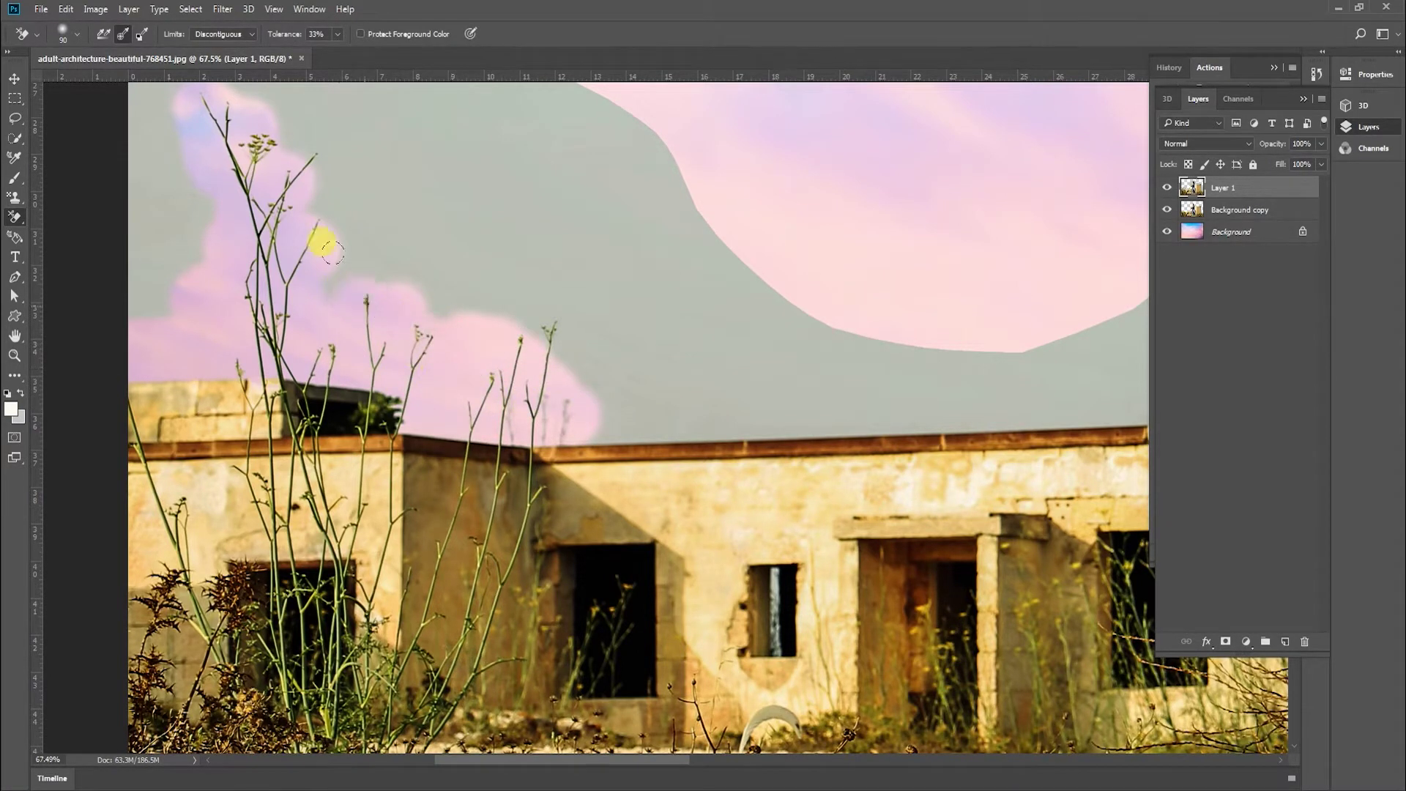
mouse_move(332, 252)
mouse_down()
mouse_move(344, 285)
mouse_move(307, 157)
mouse_move(435, 289)
mouse_move(540, 311)
mouse_move(529, 328)
mouse_up()
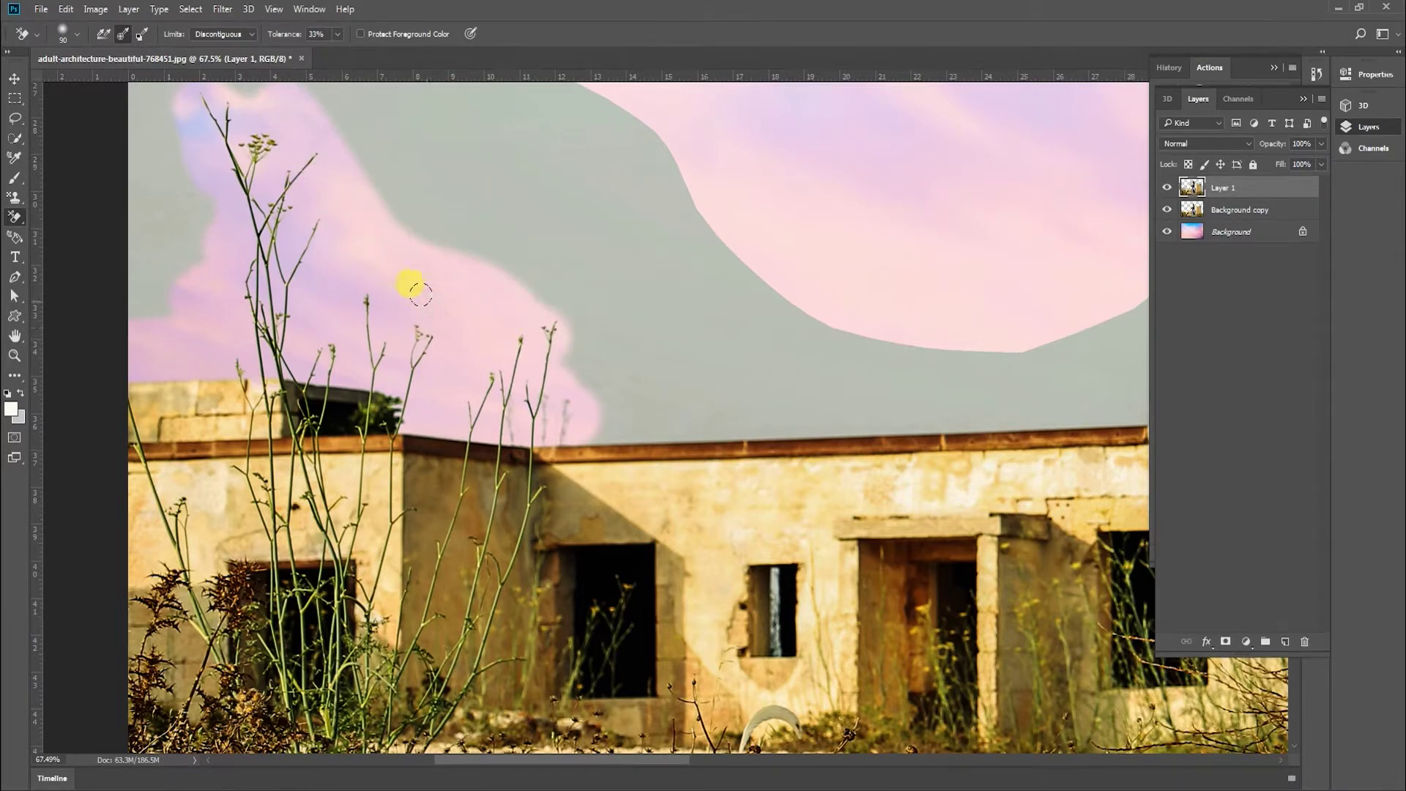
Erase the grey sky along the low building's roof up to the large building's wall with the Background Eraser
mouse_move(587, 390)
mouse_down()
mouse_move(582, 412)
mouse_move(765, 413)
mouse_move(1117, 380)
mouse_move(370, 502)
mouse_up()
mouse_move(533, 404)
mouse_down()
mouse_move(470, 497)
mouse_move(553, 508)
mouse_move(571, 444)
mouse_move(570, 286)
mouse_up()
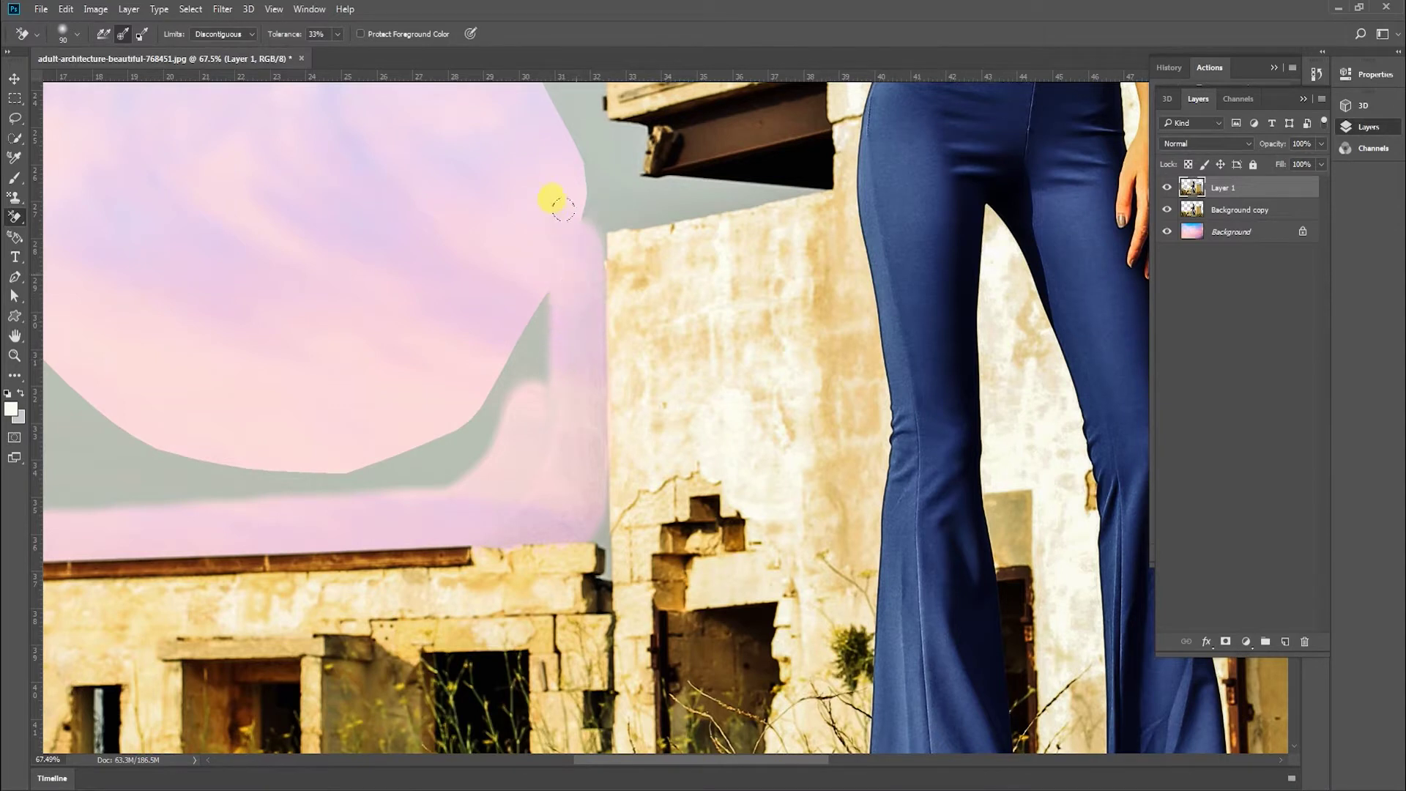
drag(562, 209, 537, 416)
mouse_move(454, 446)
mouse_down()
mouse_move(373, 498)
mouse_move(437, 404)
mouse_move(360, 481)
mouse_move(122, 476)
mouse_move(395, 461)
mouse_up()
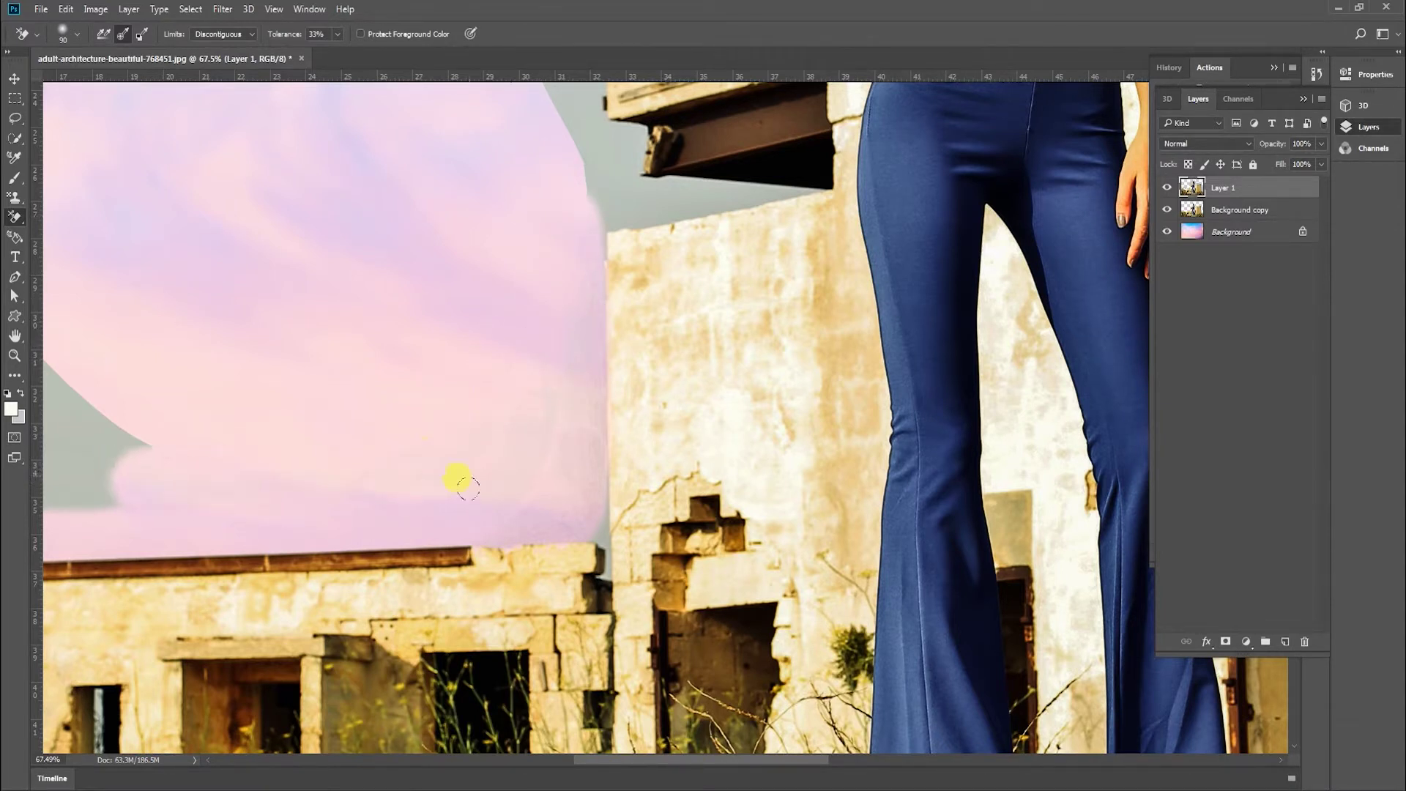
Clear the grey remnants in the narrow gap between the low wall and the large building using Background Eraser sizes 30 and 15
key(ctrl+space)
mouse_move(611, 537)
mouse_down()
mouse_move(656, 459)
mouse_move(617, 552)
mouse_up()
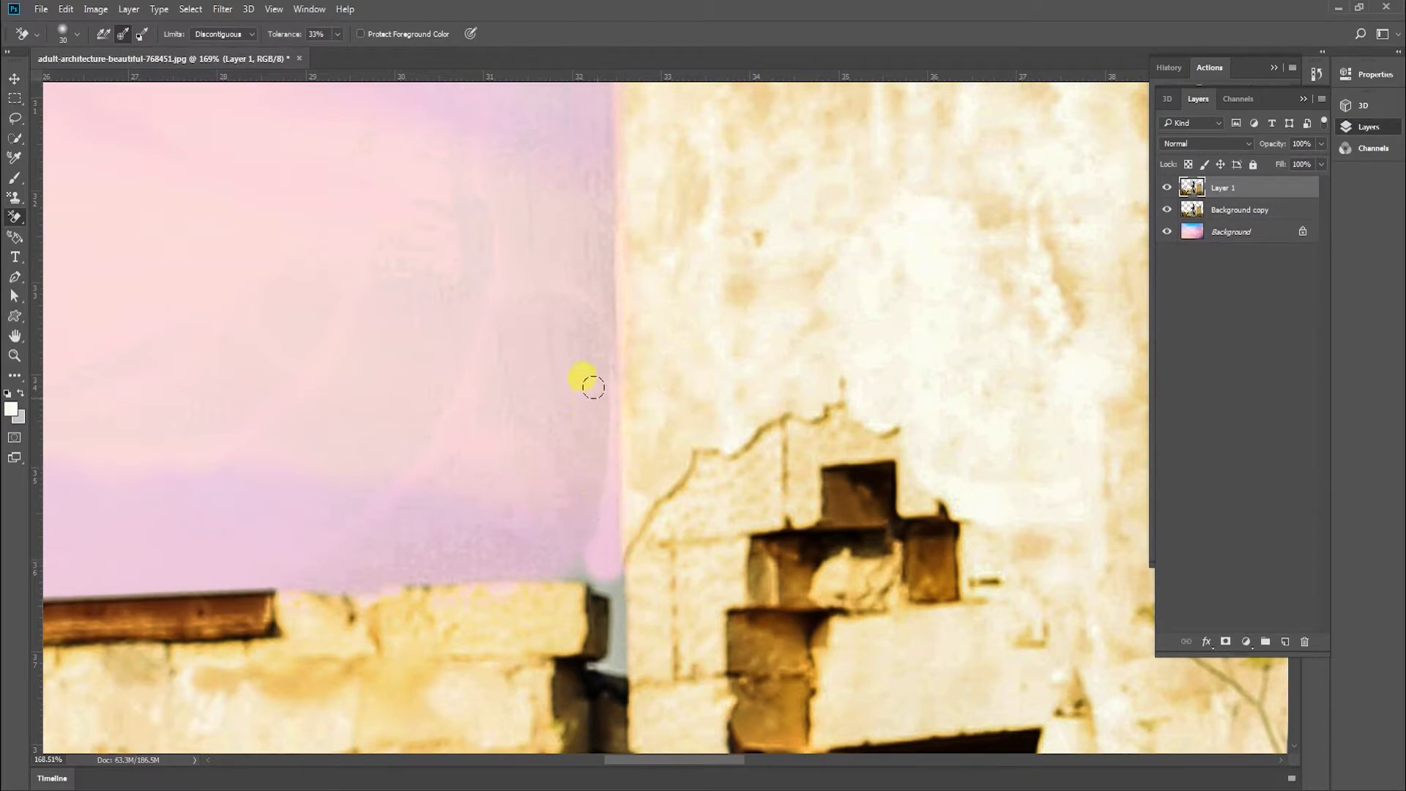
mouse_move(582, 562)
mouse_down()
mouse_move(529, 556)
mouse_move(576, 507)
mouse_up()
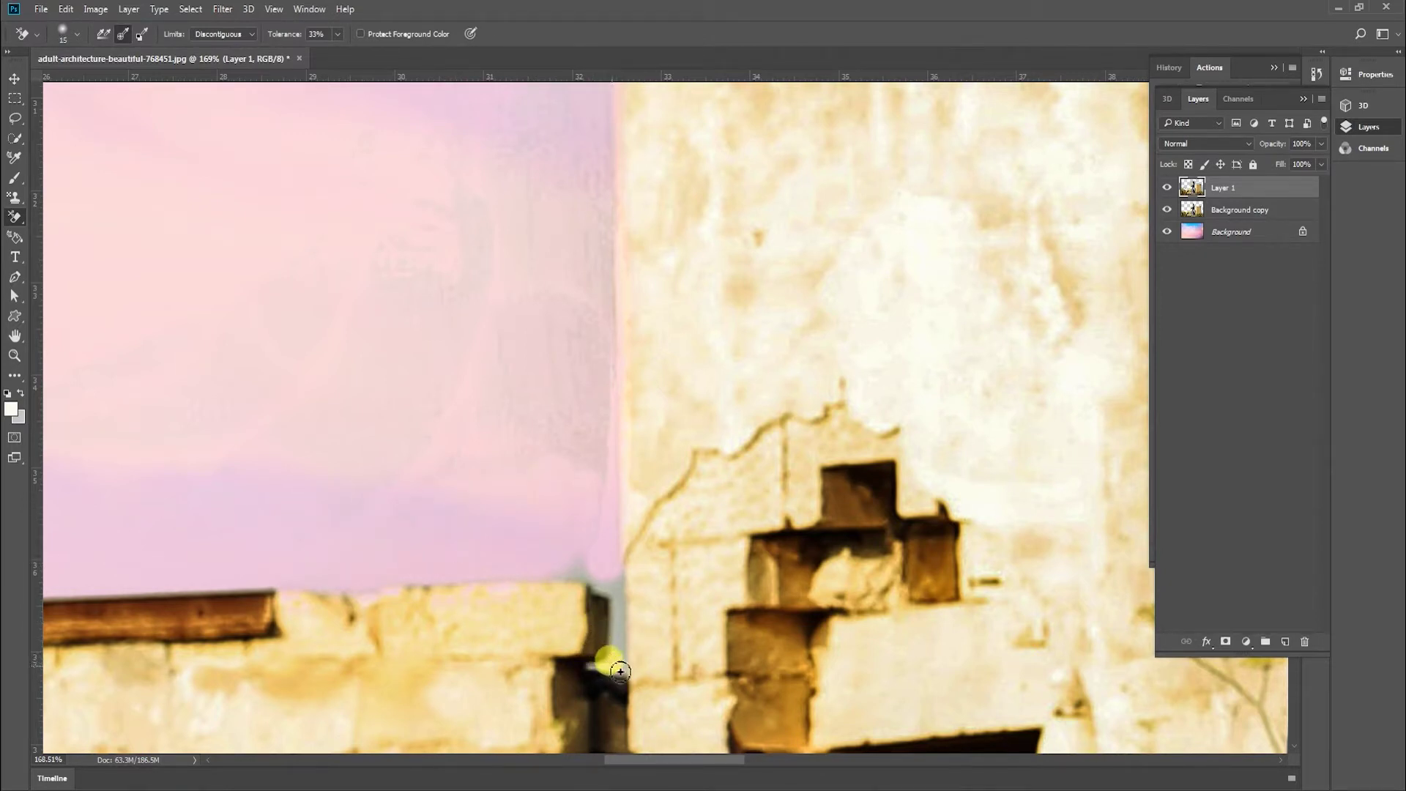
drag(621, 657, 621, 617)
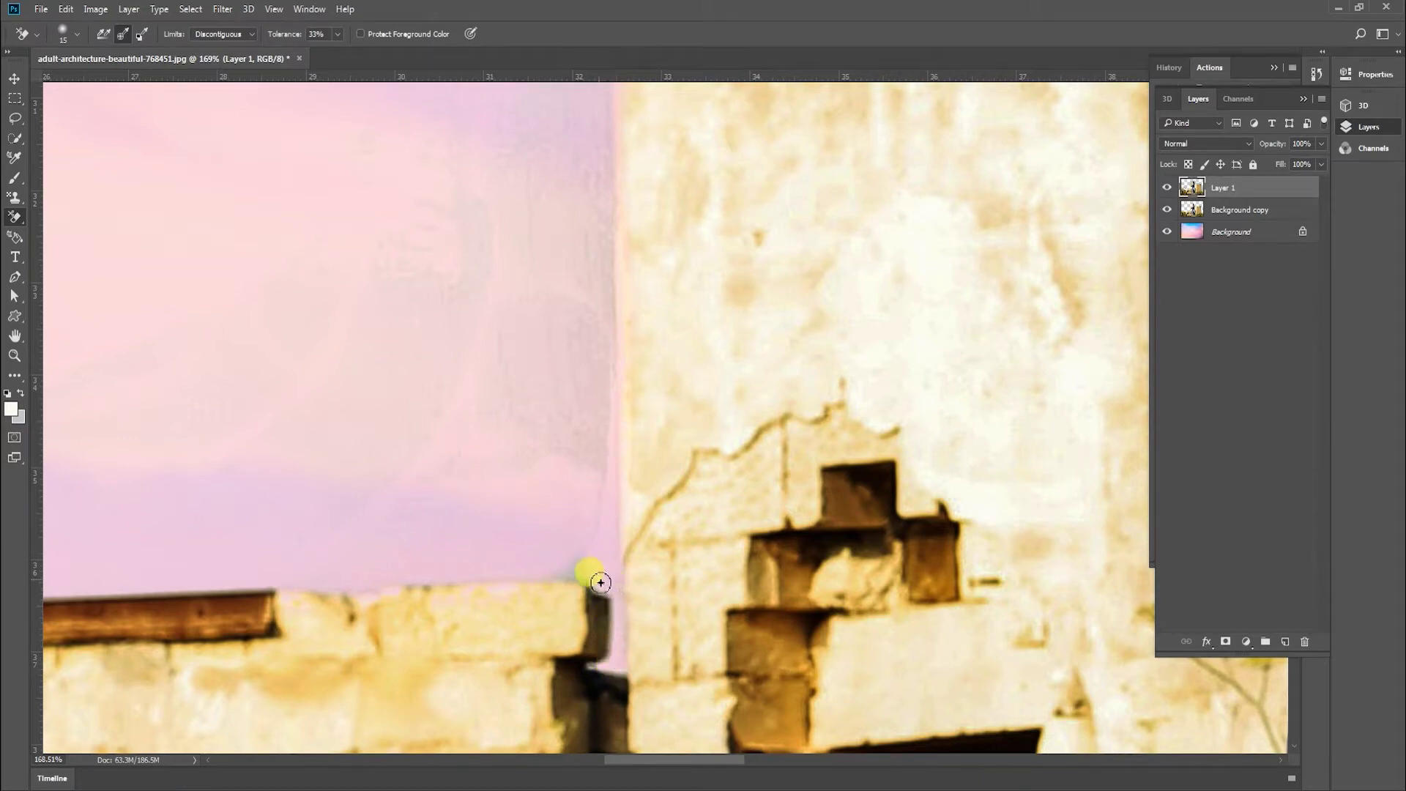
Erase the grey sky between the underside of the broken roof overhang and the wall below it with the Background Eraser
key(z)
drag(573, 497, 516, 551)
drag(575, 383, 543, 675)
mouse_move(577, 507)
mouse_down()
mouse_move(538, 655)
mouse_move(632, 615)
mouse_move(629, 592)
mouse_up()
key(e)
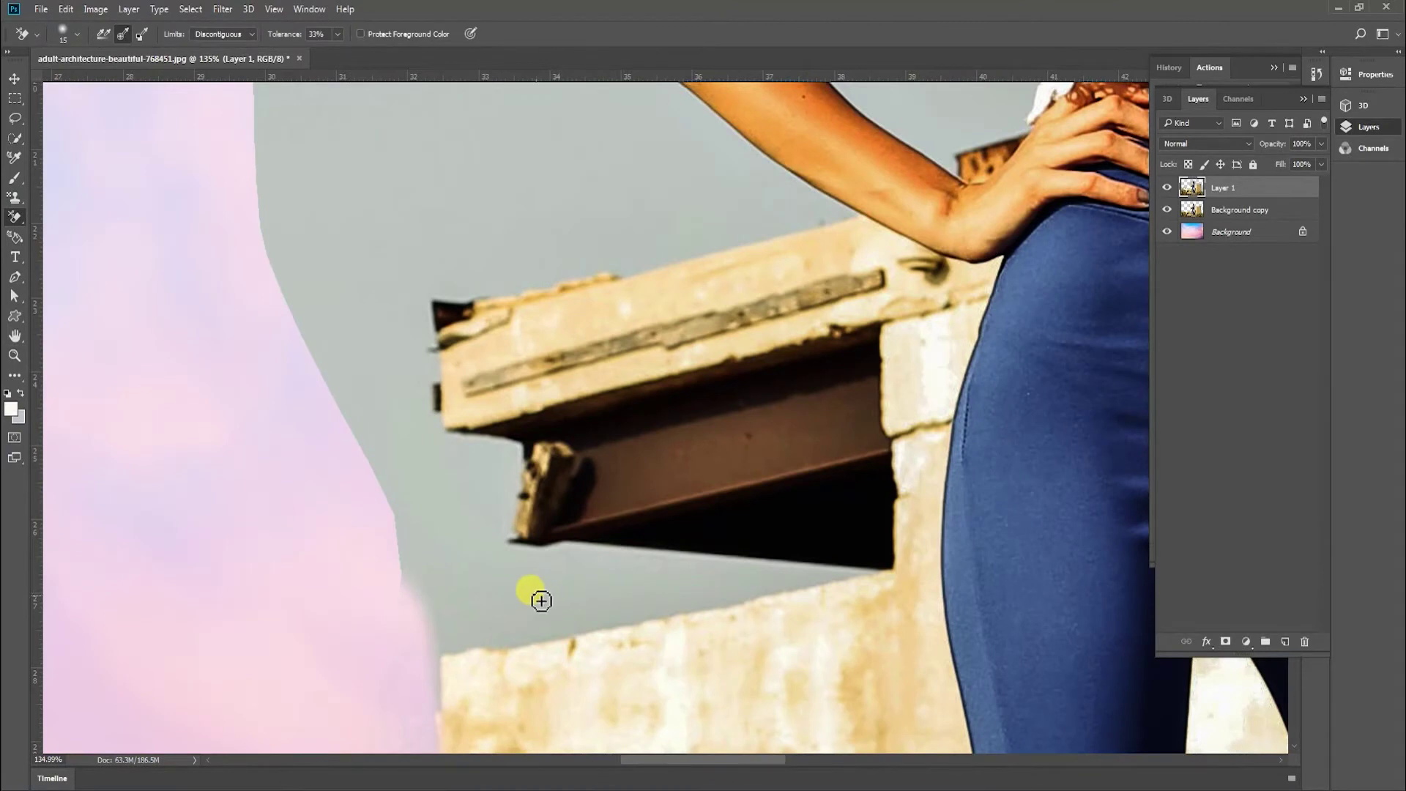
drag(526, 594, 465, 620)
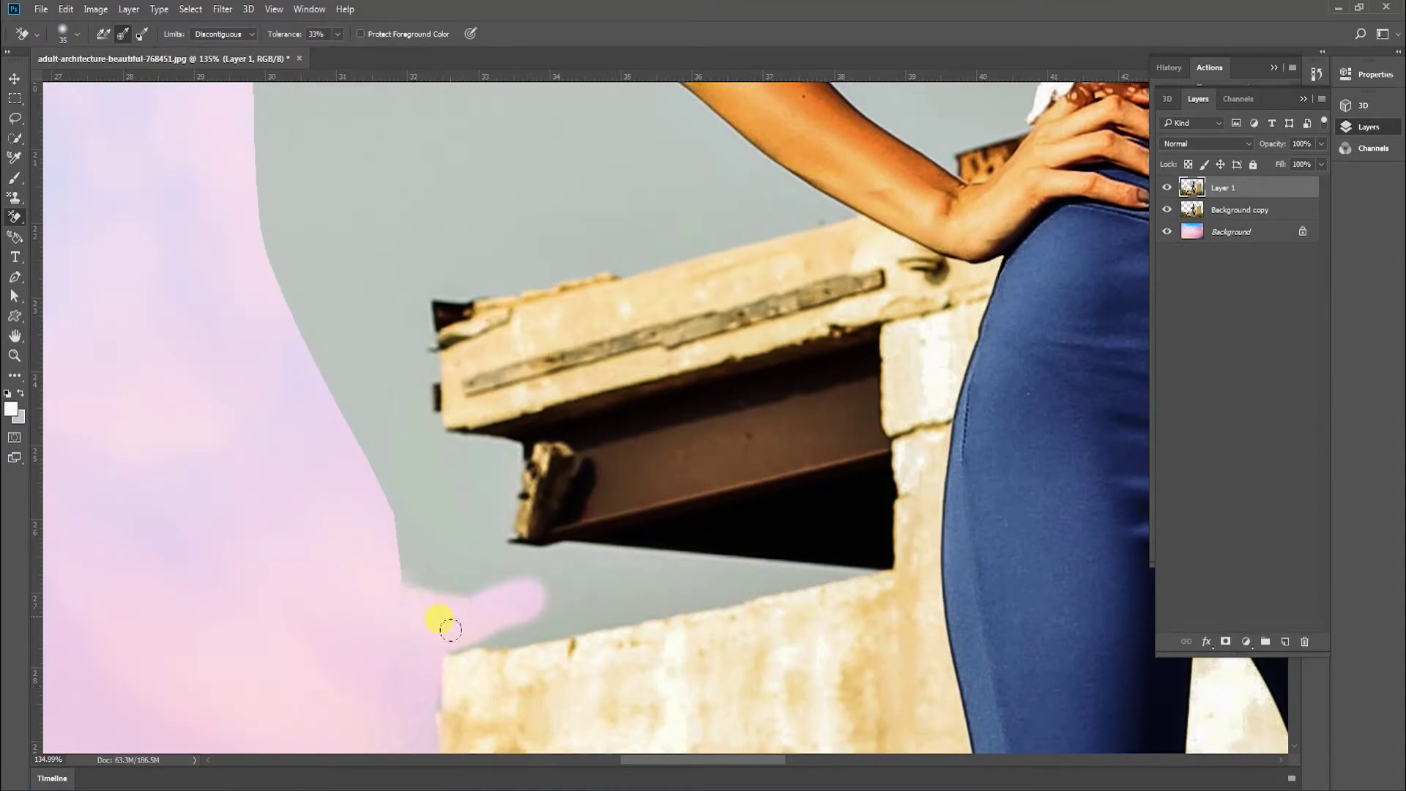
mouse_move(519, 624)
mouse_down()
mouse_move(707, 575)
mouse_move(491, 550)
mouse_move(509, 587)
mouse_move(481, 585)
mouse_up()
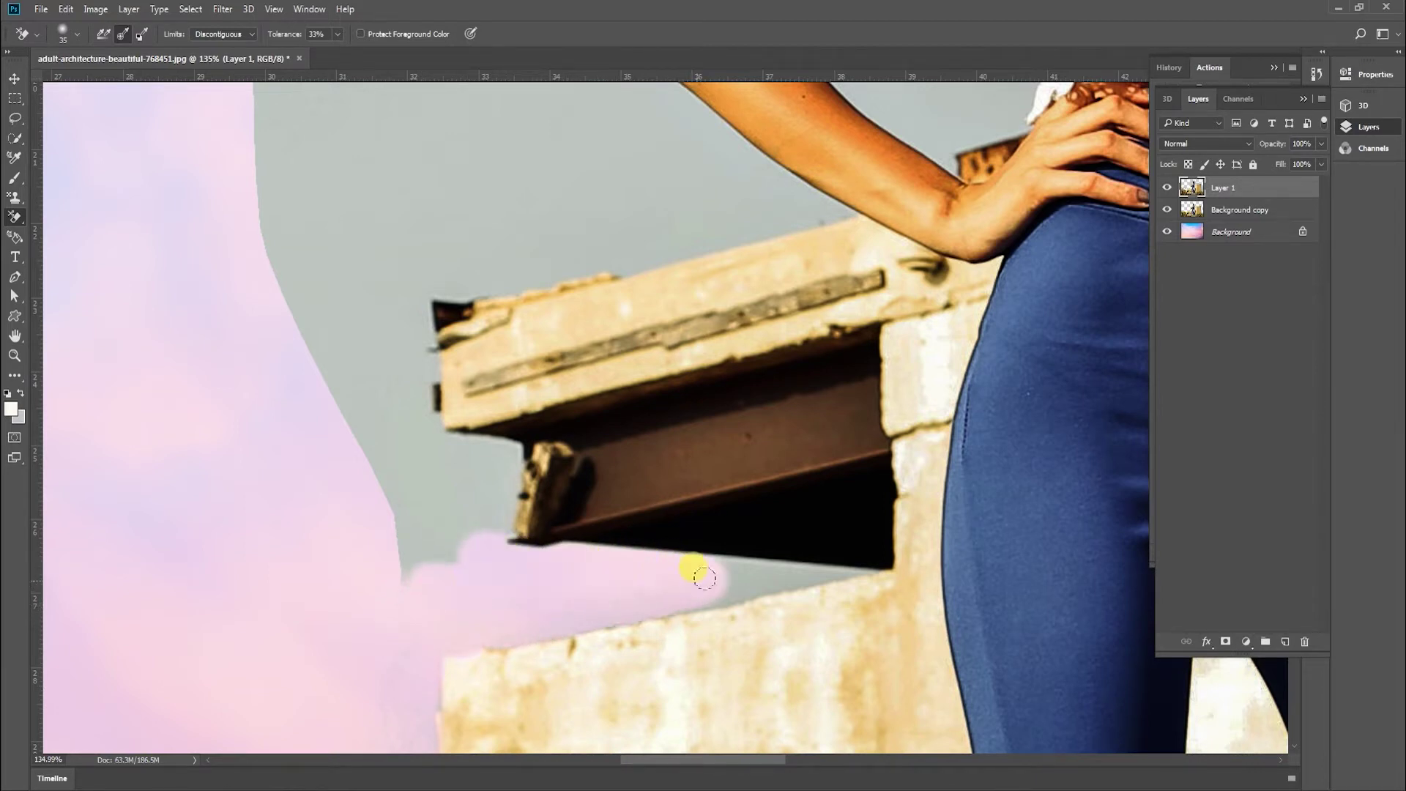
mouse_move(703, 578)
mouse_down()
mouse_move(762, 574)
mouse_move(654, 589)
mouse_move(767, 593)
mouse_move(612, 619)
mouse_up()
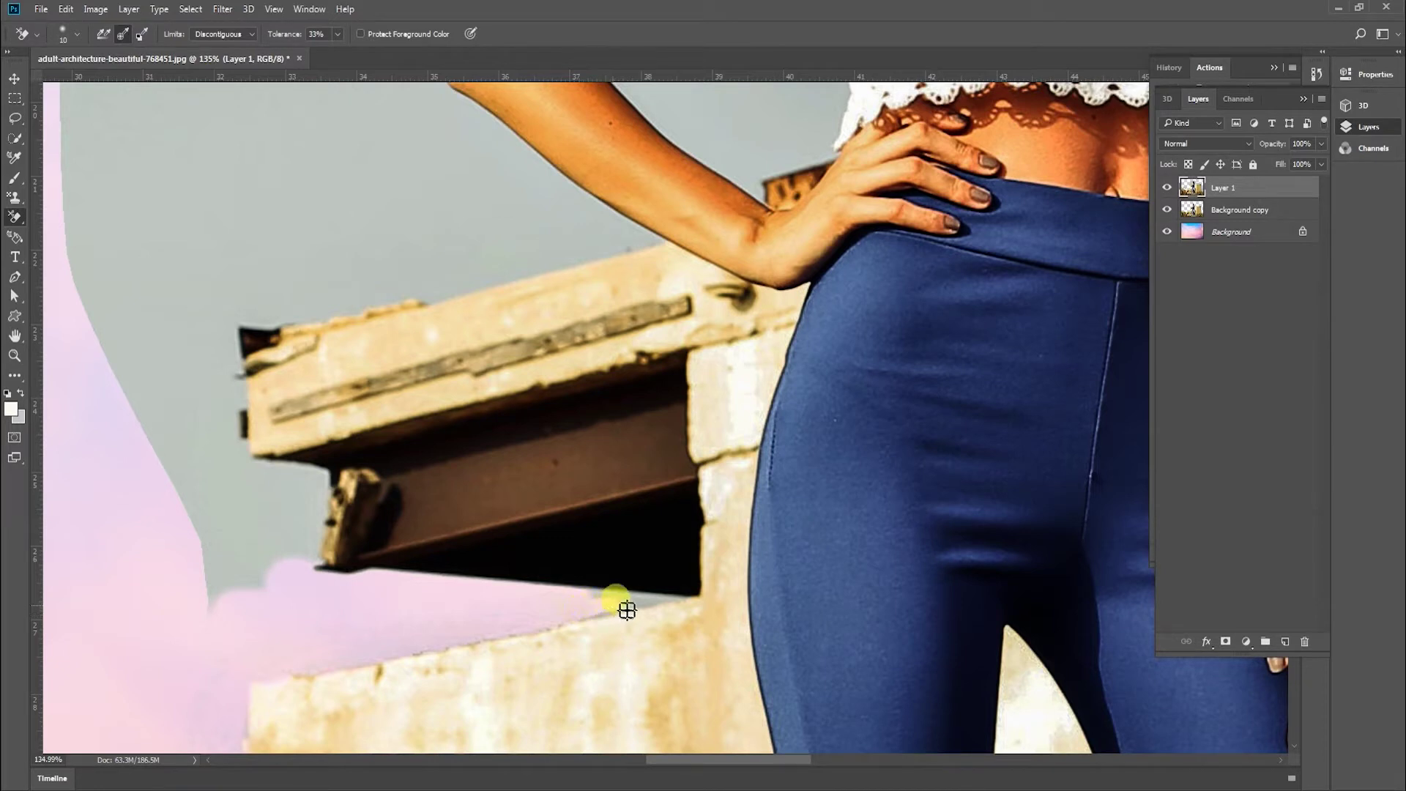
mouse_move(648, 606)
mouse_down()
mouse_move(598, 599)
mouse_move(654, 605)
mouse_up()
Erase the grey sky beneath the outer end of the roof overhang with the Background Eraser at size 30
mouse_move(555, 467)
mouse_down()
mouse_move(763, 584)
mouse_move(831, 511)
mouse_up()
key(bracketright)
key(bracketright)
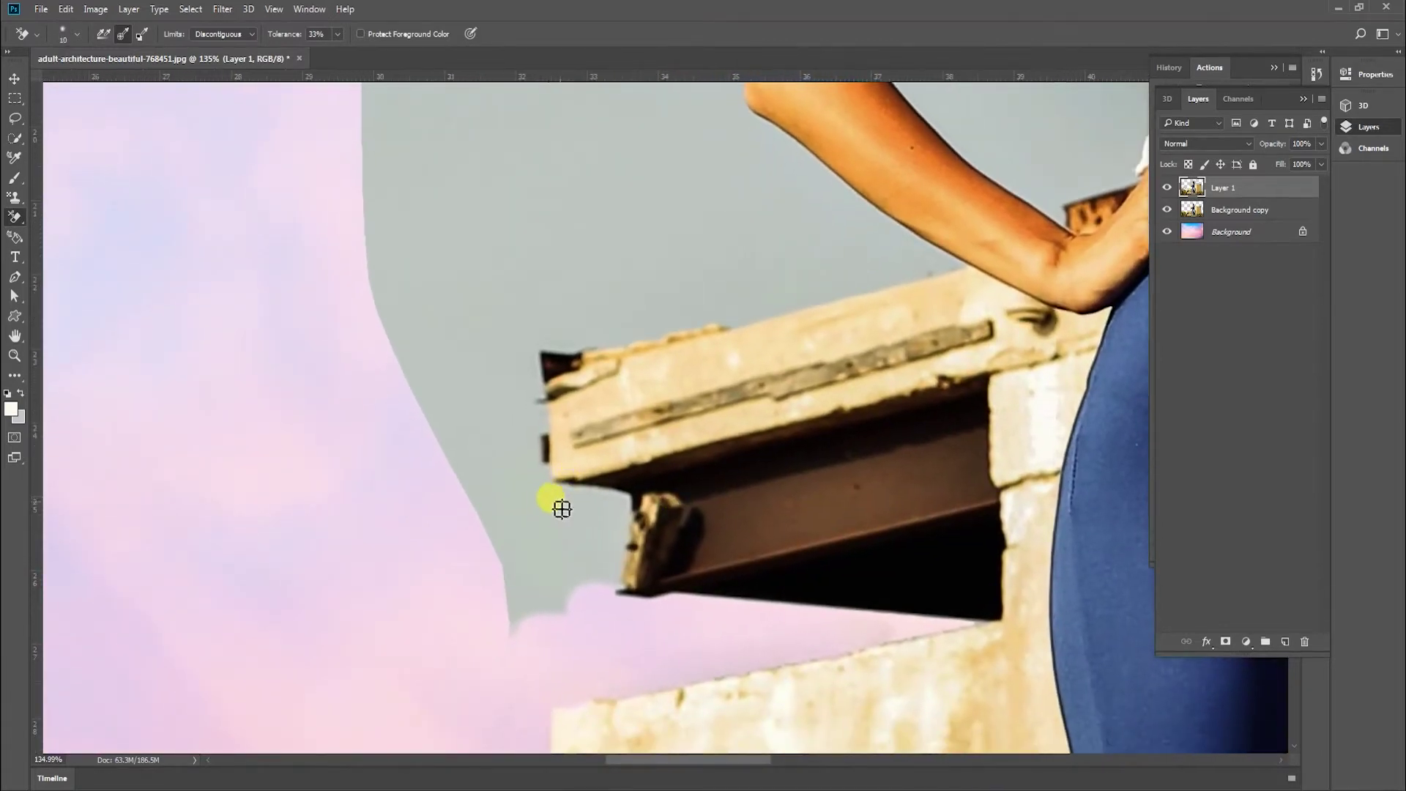
key(bracketright)
key(bracketright)
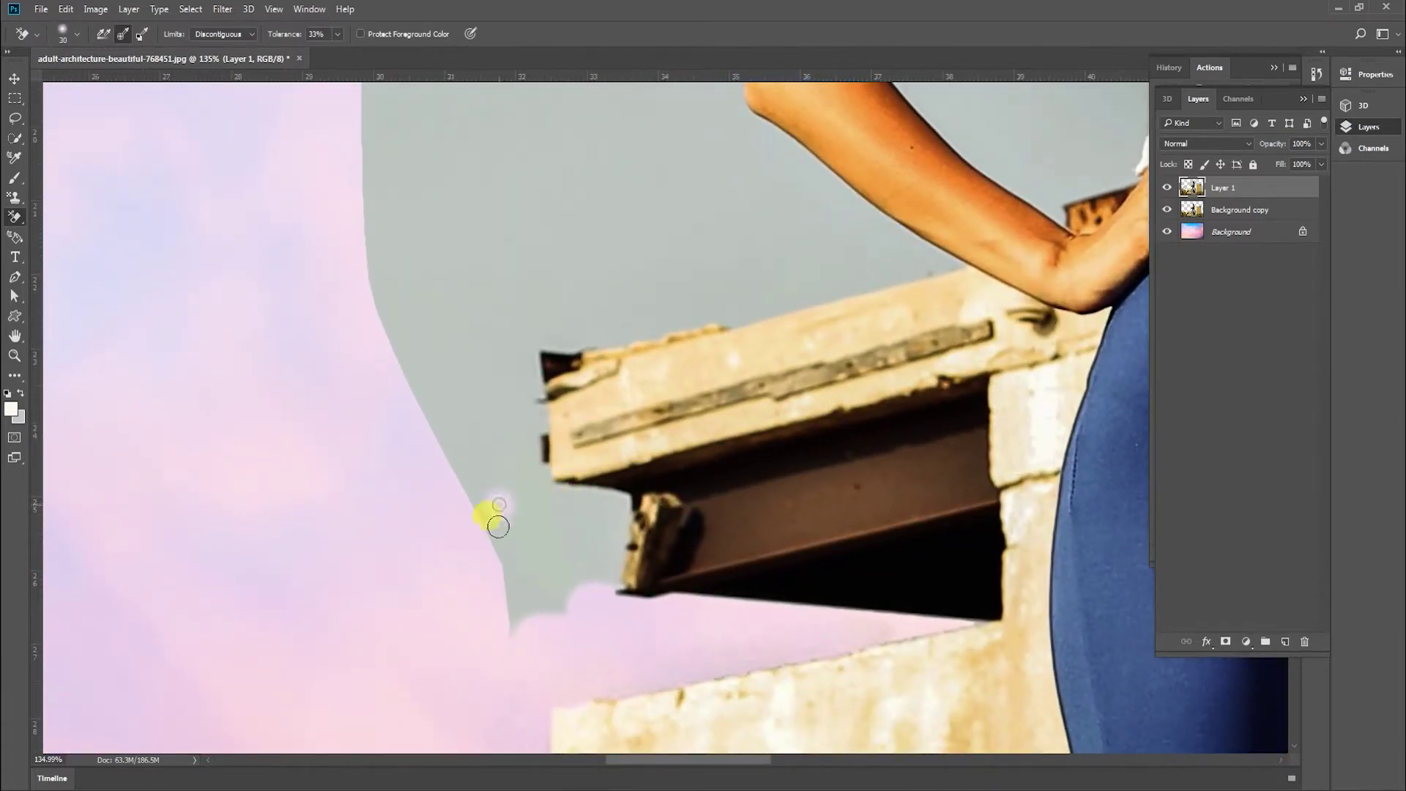
mouse_move(498, 526)
mouse_down()
mouse_move(494, 636)
mouse_move(520, 560)
mouse_move(508, 501)
mouse_up()
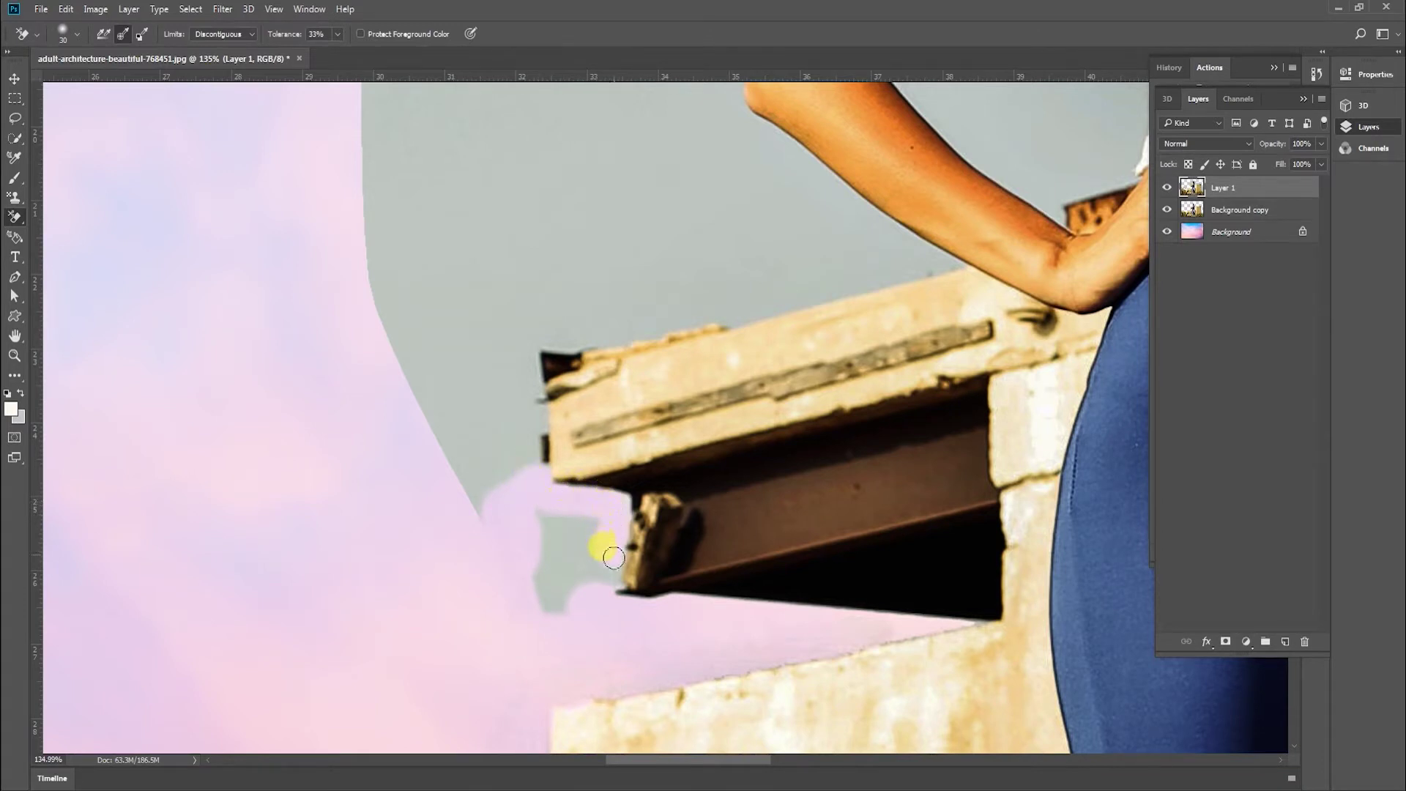
drag(570, 518, 567, 616)
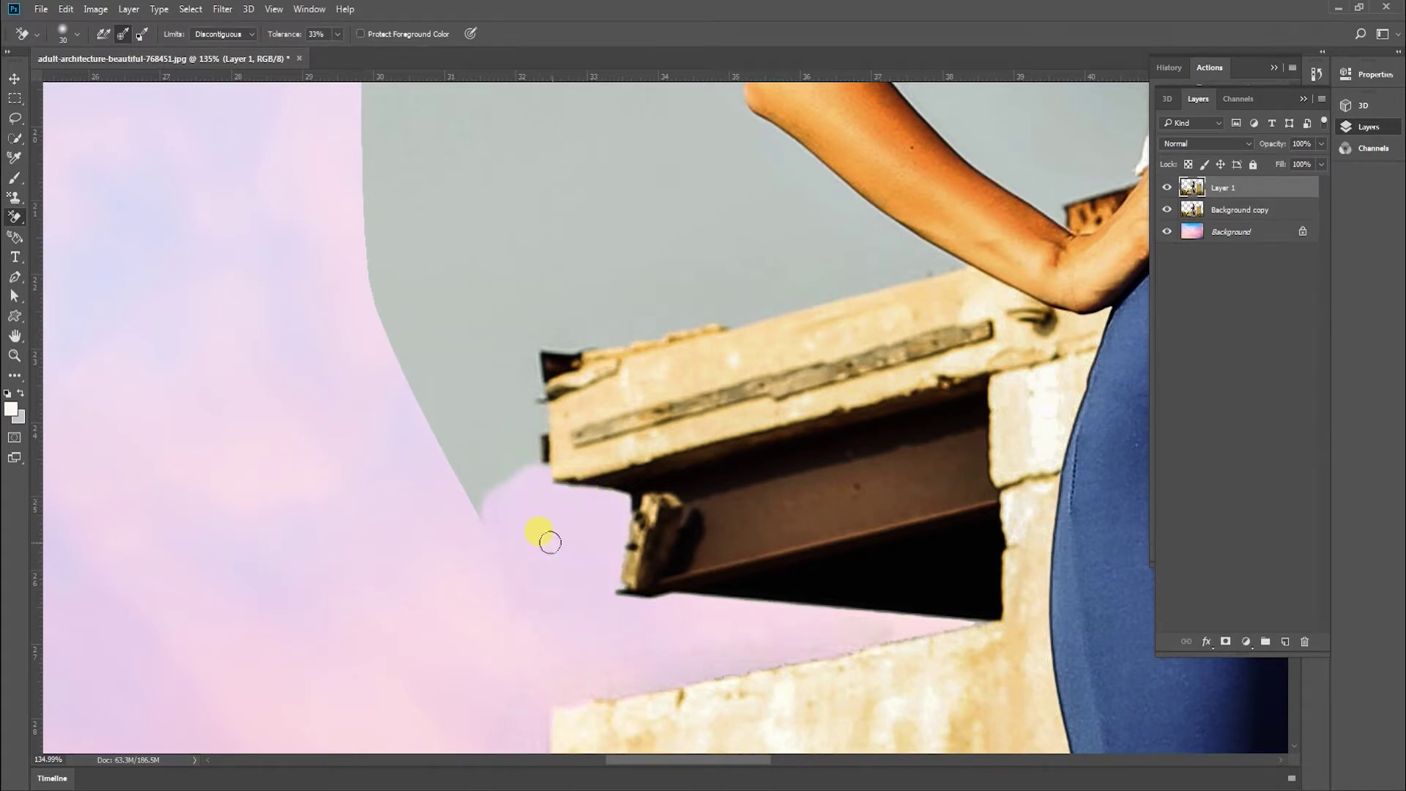
Erase the grey sky along the top of the roof overhang and beneath the woman's bent forearm
mouse_move(532, 502)
mouse_down()
mouse_move(511, 439)
mouse_move(547, 330)
mouse_move(626, 330)
mouse_move(856, 263)
mouse_move(906, 265)
mouse_move(718, 612)
mouse_up()
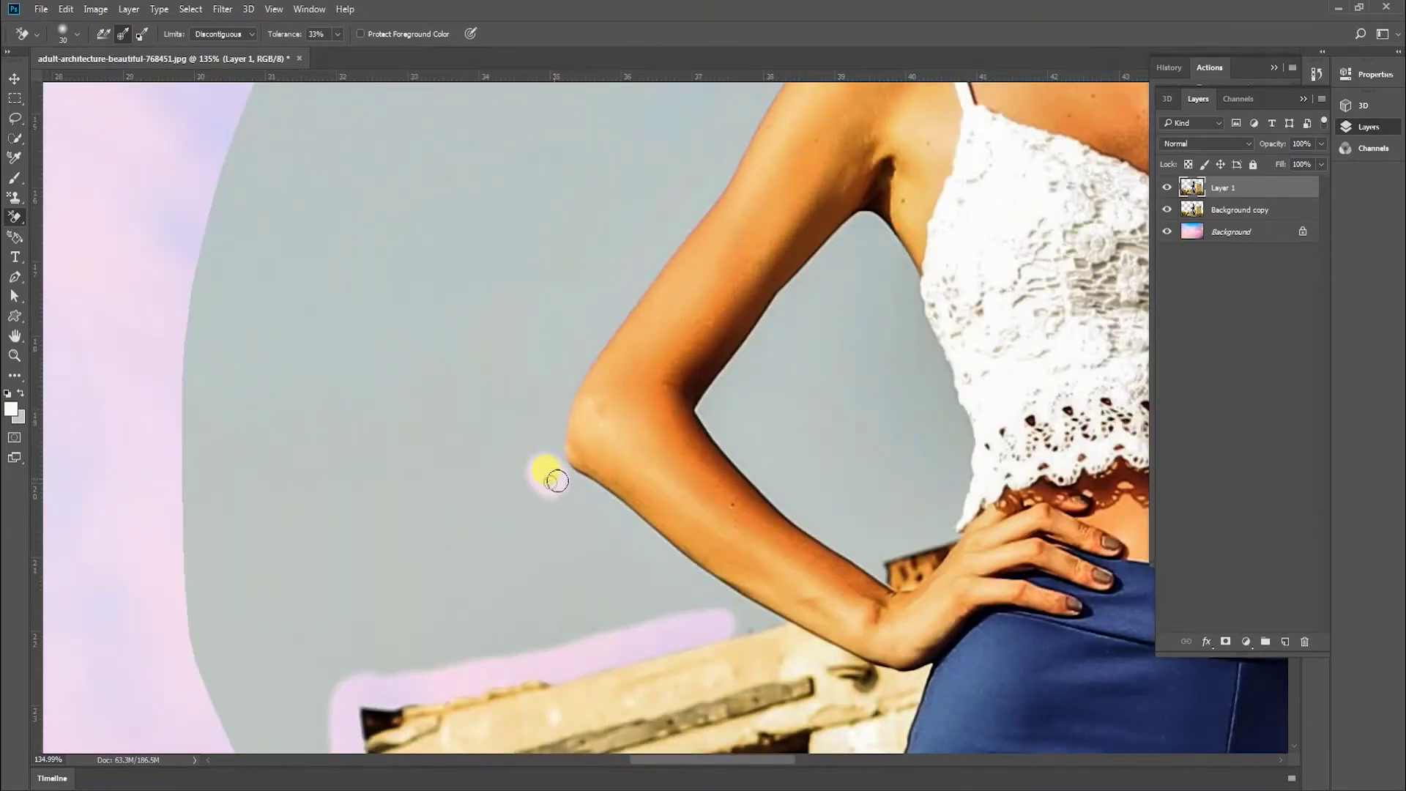
drag(624, 520, 663, 560)
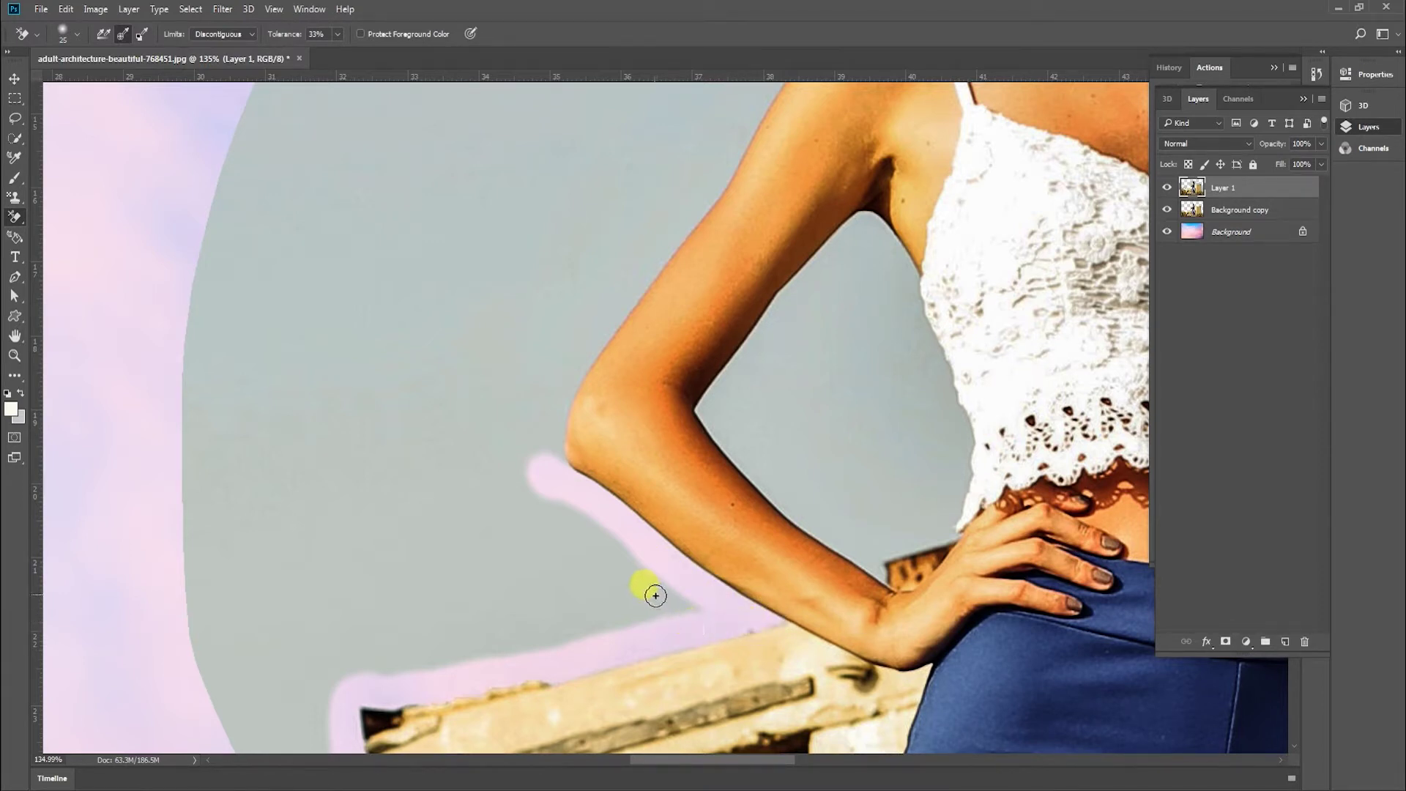
mouse_move(686, 606)
mouse_down()
mouse_move(619, 591)
mouse_move(671, 592)
mouse_move(570, 525)
mouse_move(527, 458)
mouse_up()
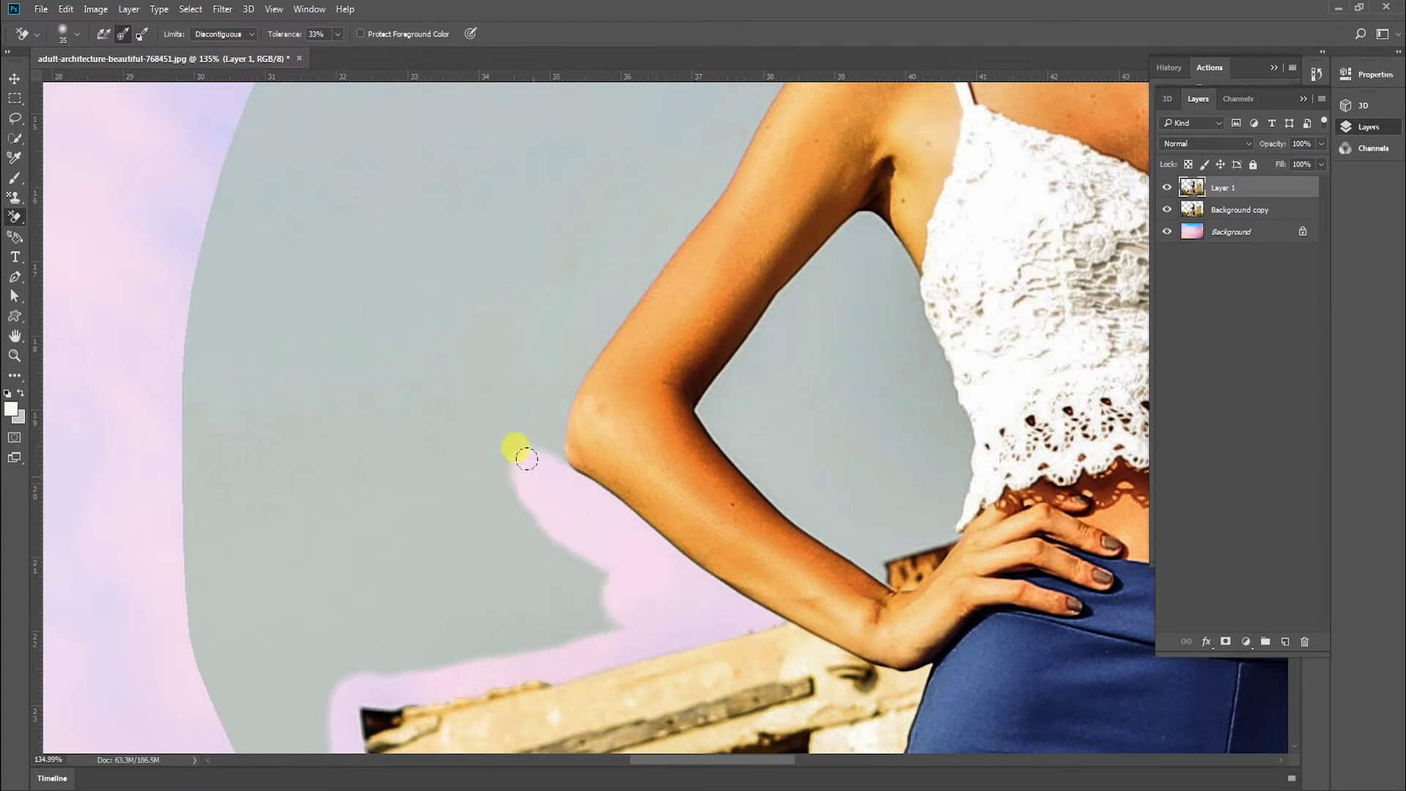
Erase the grey sky along the woman's elbow, upper arm, shoulder and neck up to her sunglasses with the Background Eraser
drag(549, 404, 577, 349)
drag(588, 338, 550, 462)
mouse_move(654, 264)
mouse_down()
mouse_move(695, 234)
mouse_move(679, 285)
mouse_move(529, 486)
mouse_up()
drag(806, 247, 525, 612)
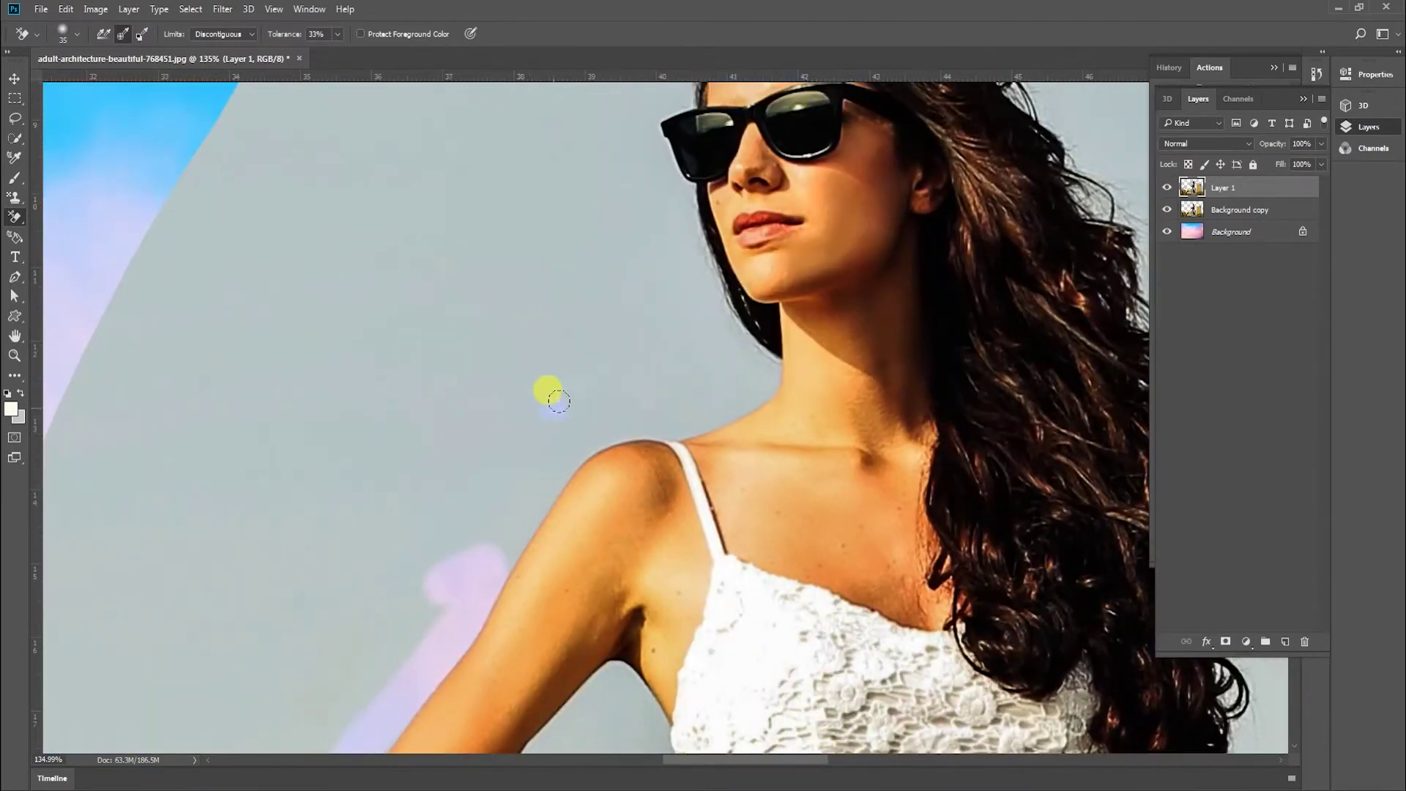
mouse_move(549, 389)
mouse_down()
mouse_move(596, 405)
mouse_move(588, 435)
mouse_move(465, 595)
mouse_move(497, 512)
mouse_move(585, 430)
mouse_move(728, 404)
mouse_up()
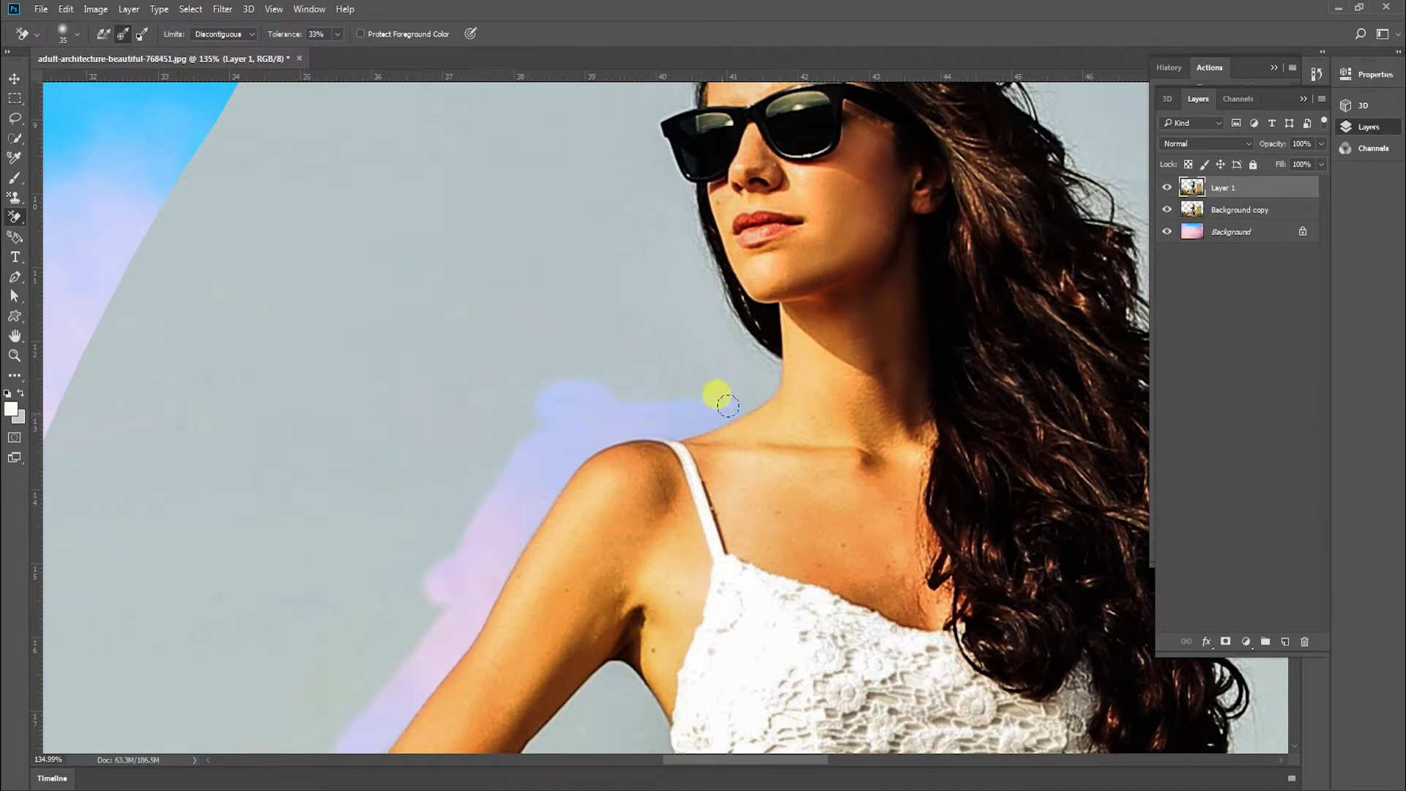
drag(714, 297, 698, 252)
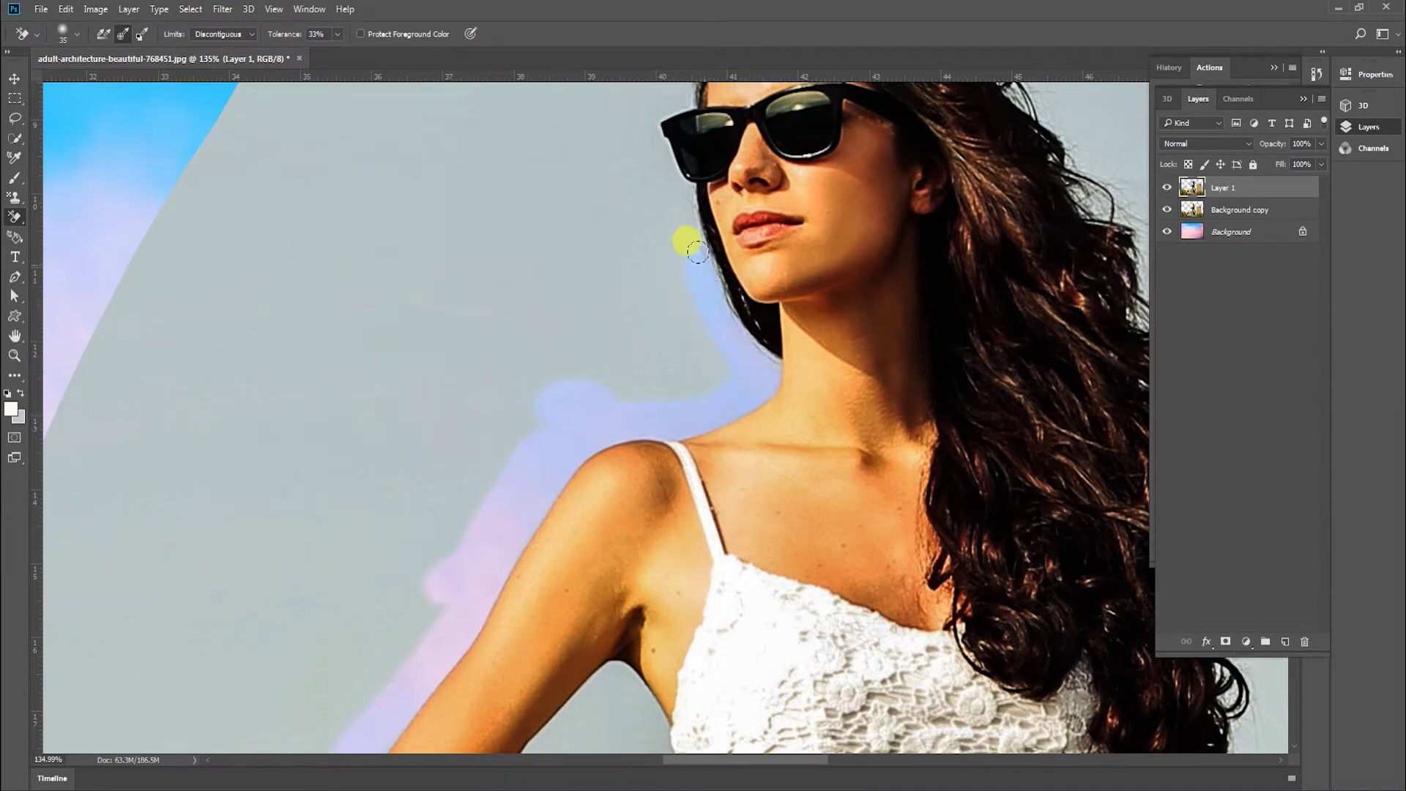
mouse_move(662, 170)
mouse_down()
mouse_move(631, 108)
mouse_move(514, 480)
mouse_up()
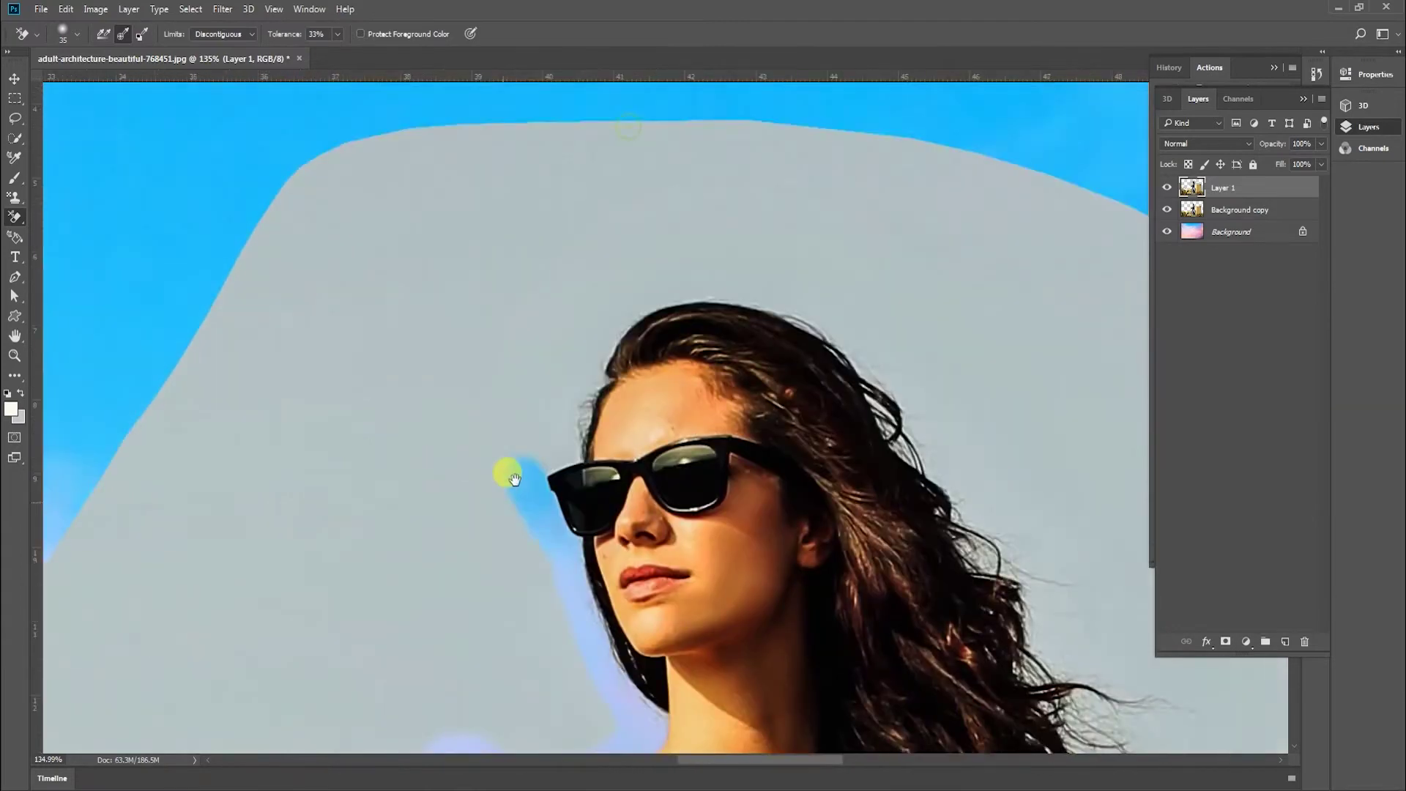
Erase the grey sky around the top of the woman's head and down along her windblown hair with the Background Eraser
mouse_move(594, 281)
mouse_down()
mouse_move(563, 445)
mouse_move(523, 461)
mouse_move(590, 335)
mouse_move(661, 289)
mouse_move(772, 284)
mouse_move(738, 283)
mouse_move(811, 306)
mouse_move(897, 384)
mouse_move(919, 421)
mouse_move(872, 397)
mouse_move(870, 378)
mouse_move(896, 435)
mouse_move(955, 493)
mouse_move(939, 496)
mouse_move(973, 548)
mouse_move(1040, 577)
mouse_move(994, 505)
mouse_up()
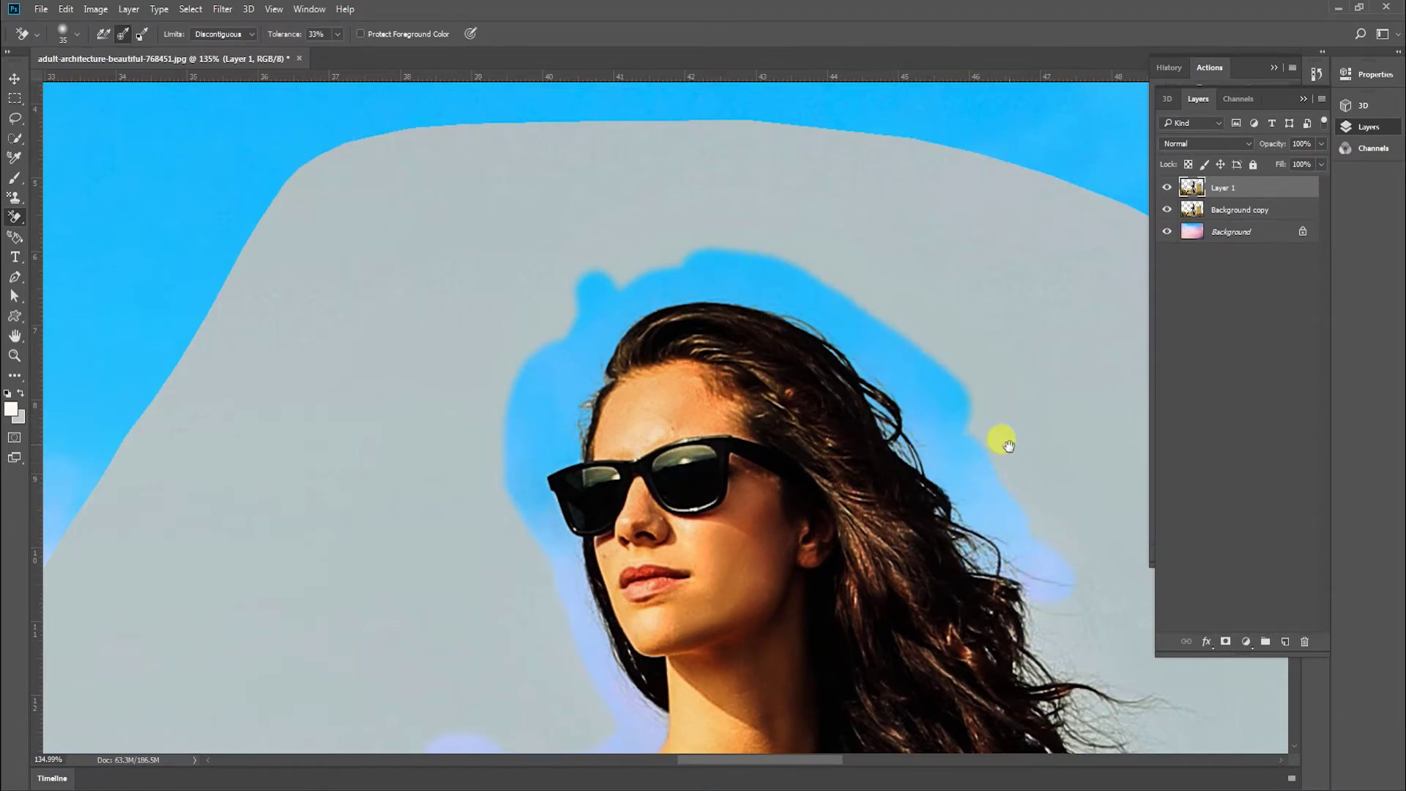
drag(999, 443, 460, 230)
mouse_move(596, 349)
mouse_down()
mouse_move(522, 393)
mouse_move(495, 343)
mouse_move(514, 420)
mouse_move(490, 384)
mouse_move(477, 410)
mouse_move(488, 450)
mouse_move(475, 436)
mouse_move(546, 467)
mouse_move(511, 472)
mouse_move(510, 488)
mouse_move(584, 541)
mouse_move(571, 569)
mouse_move(508, 538)
mouse_move(521, 562)
mouse_move(509, 577)
mouse_move(546, 634)
mouse_move(534, 653)
mouse_move(592, 741)
mouse_move(551, 746)
mouse_move(622, 738)
mouse_move(563, 621)
mouse_move(628, 690)
mouse_move(580, 598)
mouse_move(596, 619)
mouse_move(692, 610)
mouse_move(667, 578)
mouse_move(608, 554)
mouse_move(598, 535)
mouse_move(619, 495)
mouse_move(547, 480)
mouse_move(530, 443)
mouse_move(547, 402)
mouse_move(581, 401)
mouse_move(714, 531)
mouse_up()
drag(730, 637, 631, 274)
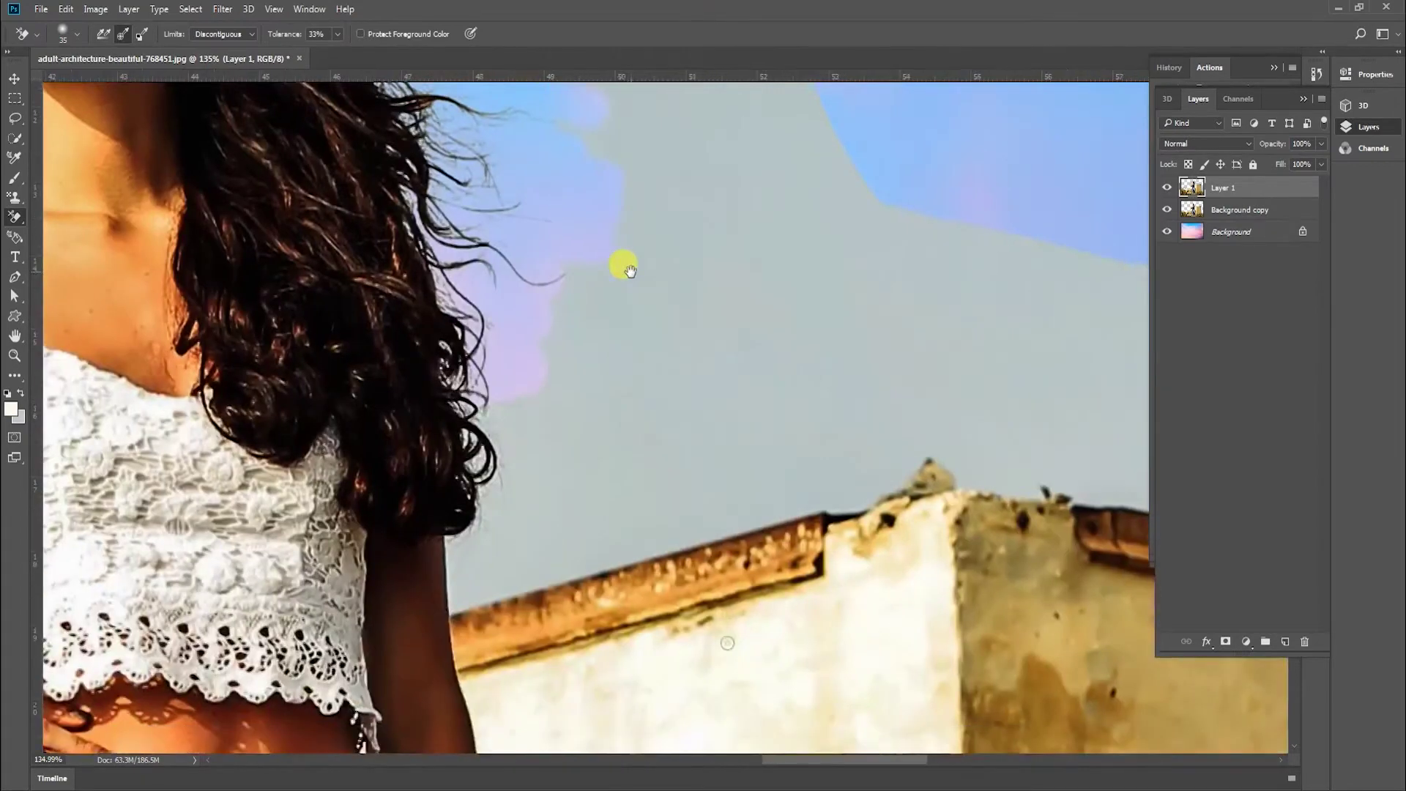
Erase the grey sky between the woman's lower hair and the near corner of the large building's roof with the Background Eraser
mouse_move(677, 375)
mouse_down()
mouse_move(607, 420)
mouse_move(572, 364)
mouse_move(475, 417)
mouse_move(474, 522)
mouse_move(455, 552)
mouse_move(495, 566)
mouse_move(521, 505)
mouse_move(562, 476)
mouse_move(513, 559)
mouse_move(576, 431)
mouse_move(710, 477)
mouse_move(896, 442)
mouse_up()
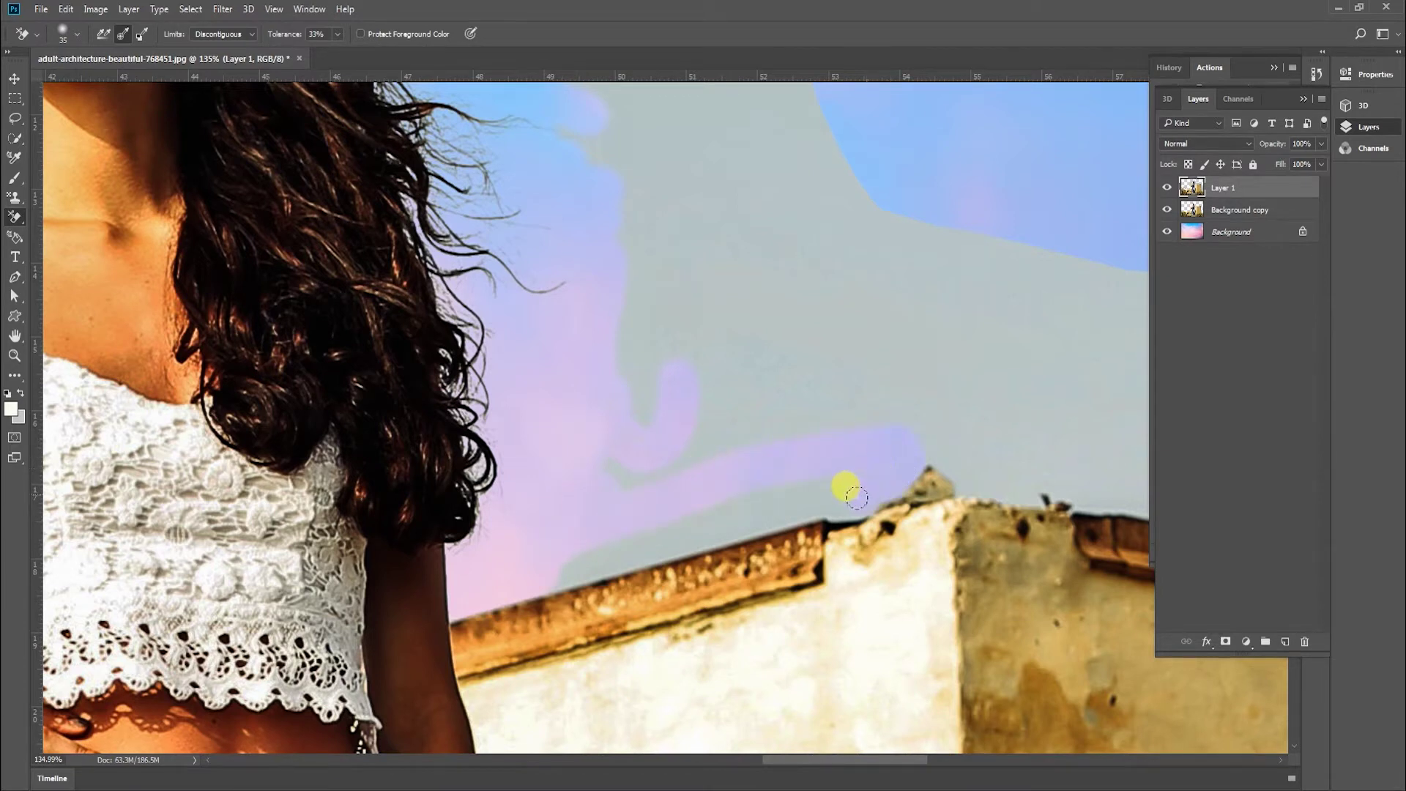
mouse_move(857, 498)
mouse_down()
mouse_move(762, 504)
mouse_move(568, 568)
mouse_up()
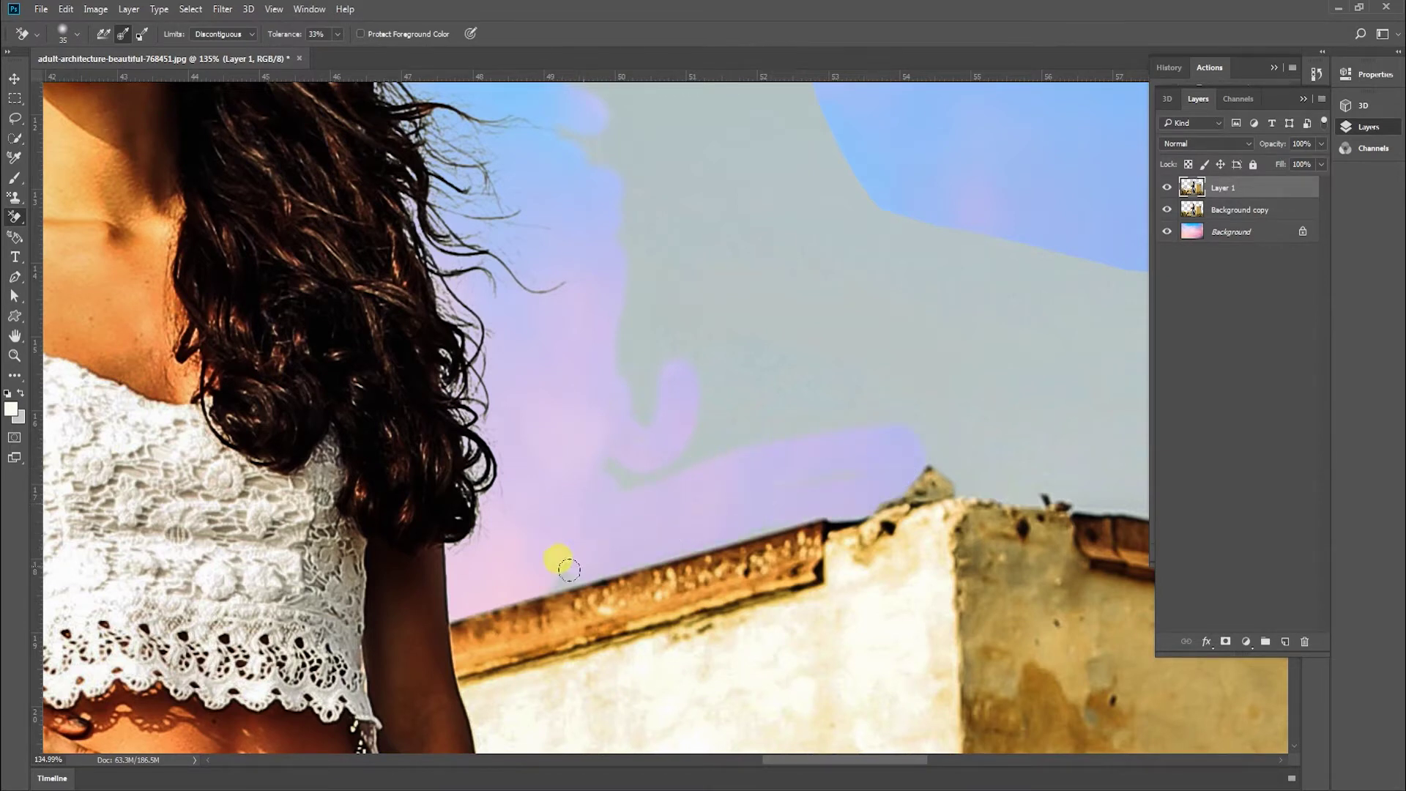
mouse_move(668, 469)
mouse_down()
mouse_move(739, 421)
mouse_move(842, 423)
mouse_up()
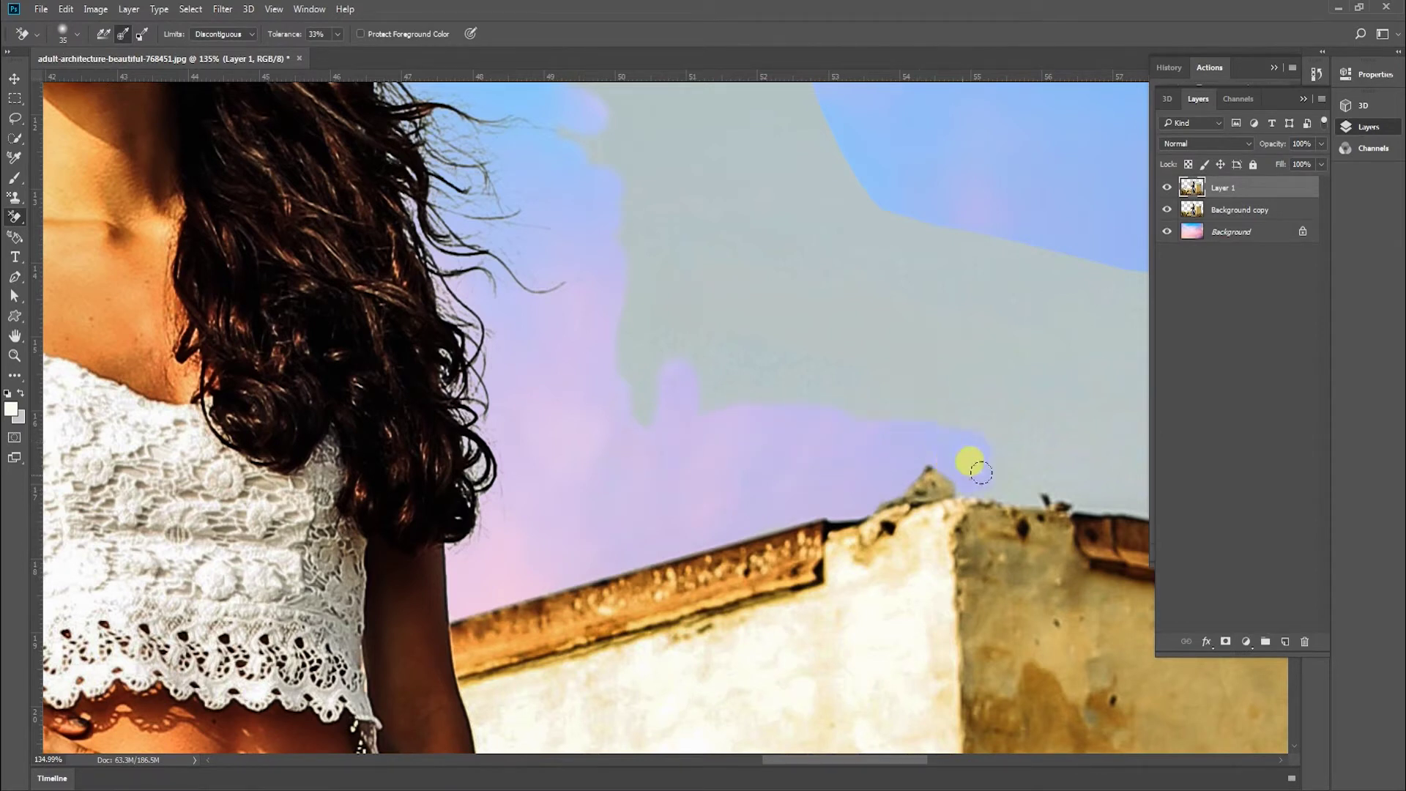
mouse_move(1013, 482)
mouse_down()
mouse_move(1042, 469)
mouse_move(1138, 489)
mouse_move(926, 424)
mouse_move(1118, 452)
mouse_move(1251, 445)
mouse_move(800, 372)
mouse_move(757, 395)
mouse_up()
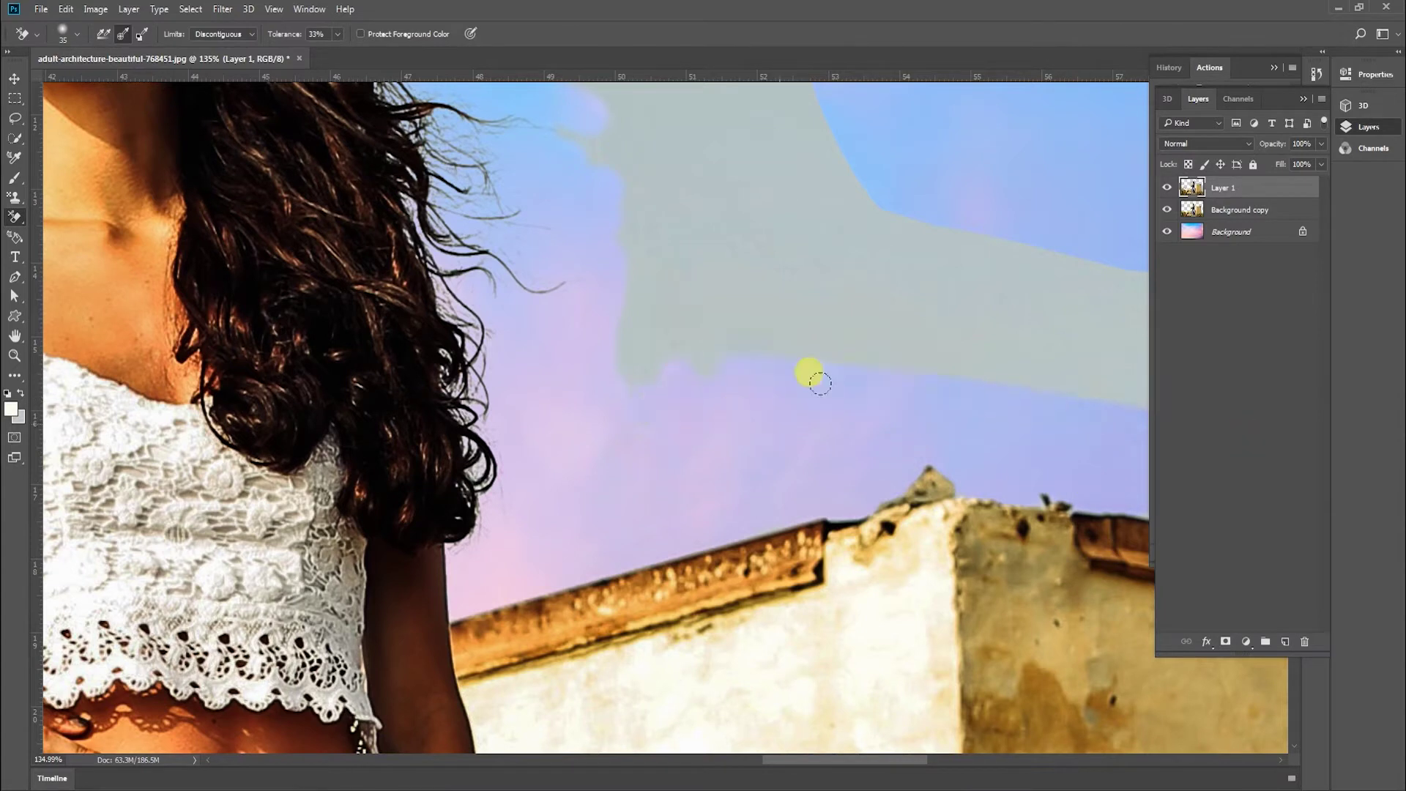
mouse_move(758, 339)
mouse_down()
mouse_move(743, 325)
mouse_move(1308, 419)
mouse_move(830, 331)
mouse_move(1295, 370)
mouse_move(861, 278)
mouse_move(1220, 285)
mouse_move(796, 323)
mouse_move(881, 292)
mouse_move(858, 262)
mouse_up()
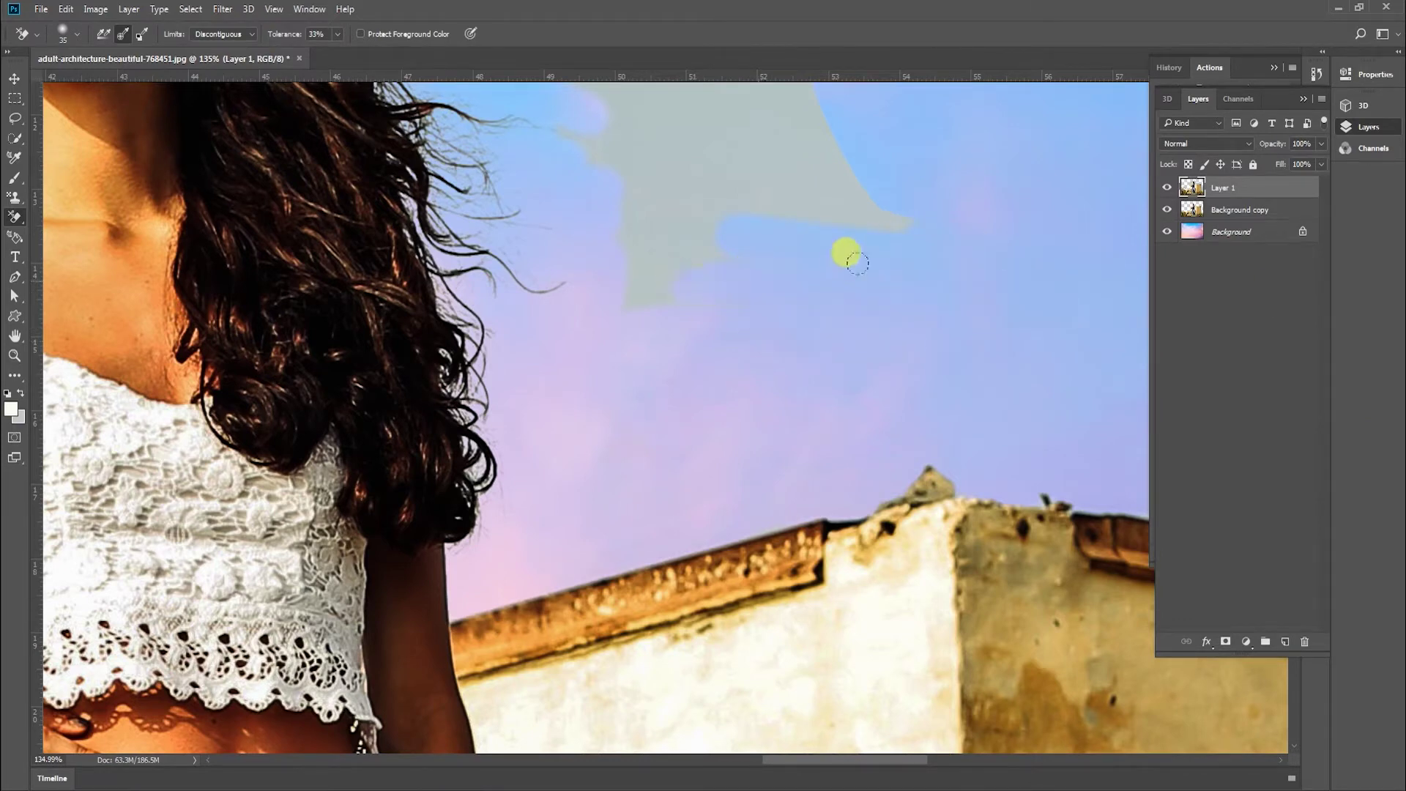
mouse_move(630, 240)
mouse_down()
mouse_move(722, 303)
mouse_move(834, 282)
mouse_move(690, 249)
mouse_move(677, 218)
mouse_move(1078, 240)
mouse_up()
Erase the grey sky along the large building's long roof edge up to its far end with the Background Eraser
key(space)
drag(795, 326, 332, 282)
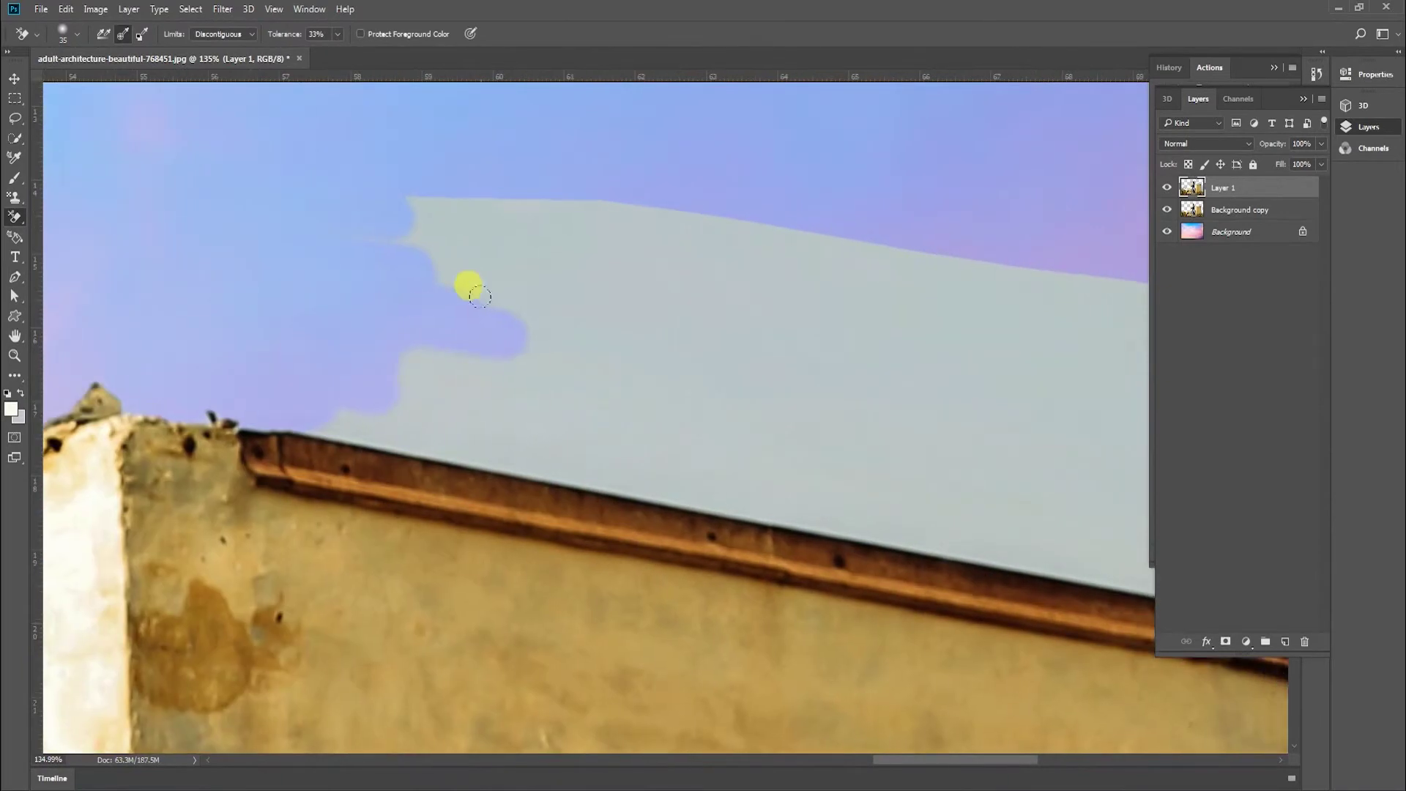
mouse_move(714, 394)
mouse_down()
mouse_move(629, 458)
mouse_move(579, 462)
mouse_move(292, 402)
mouse_move(464, 430)
mouse_move(330, 373)
mouse_move(733, 468)
mouse_move(564, 463)
mouse_move(832, 511)
mouse_move(900, 508)
mouse_move(1150, 561)
mouse_move(1108, 571)
mouse_move(764, 500)
mouse_move(1300, 566)
mouse_up()
drag(798, 474, 172, 354)
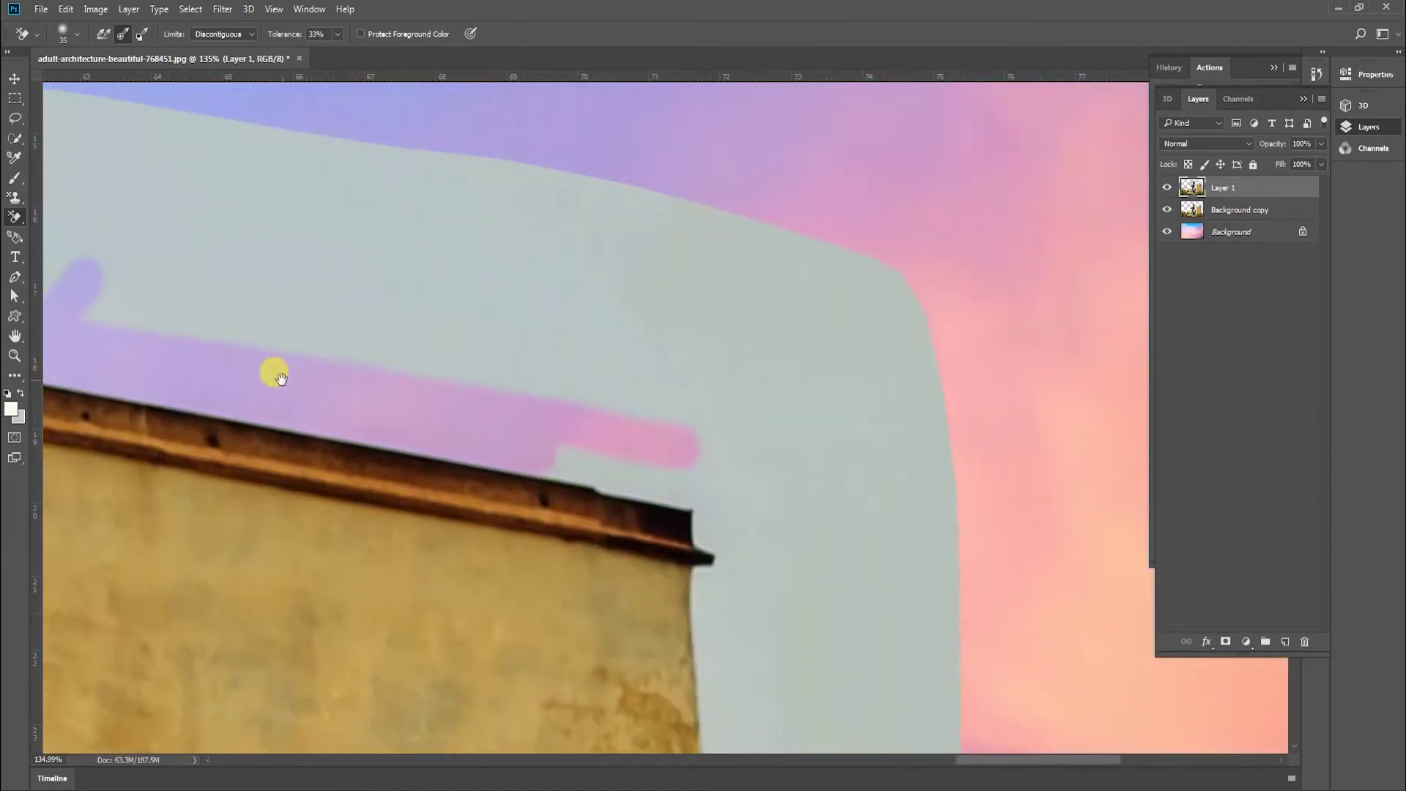
Erase the grey sky down the outer side wall of the large building to the yellow-flowered plants with the Background Eraser
mouse_move(817, 450)
mouse_down()
mouse_move(755, 512)
mouse_move(708, 527)
mouse_move(628, 480)
mouse_move(513, 448)
mouse_move(669, 470)
mouse_move(740, 540)
mouse_move(703, 567)
mouse_move(721, 729)
mouse_up()
scroll(721, 730, down, 5)
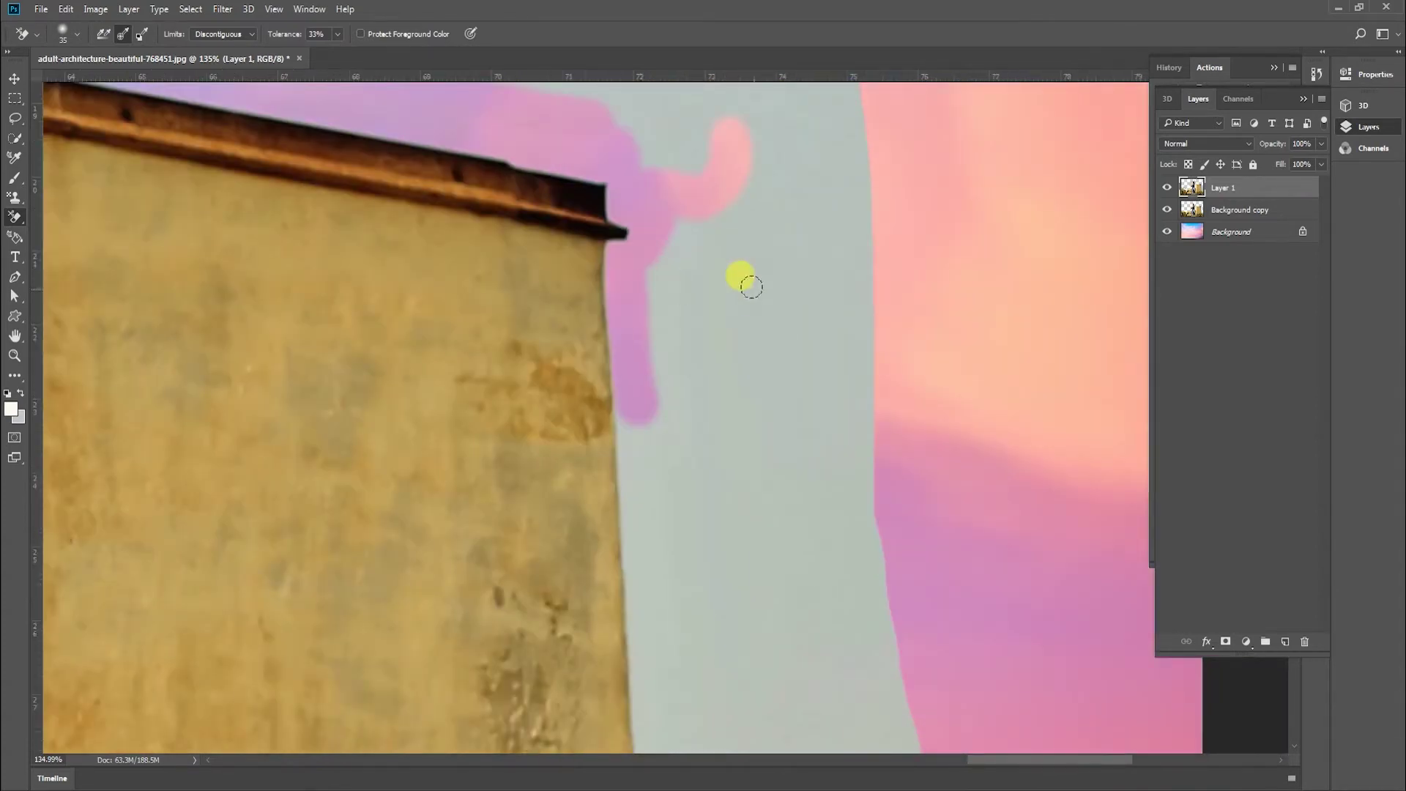
mouse_move(758, 319)
mouse_down()
mouse_move(644, 408)
mouse_move(631, 402)
mouse_move(656, 734)
mouse_up()
scroll(656, 734, down, 5)
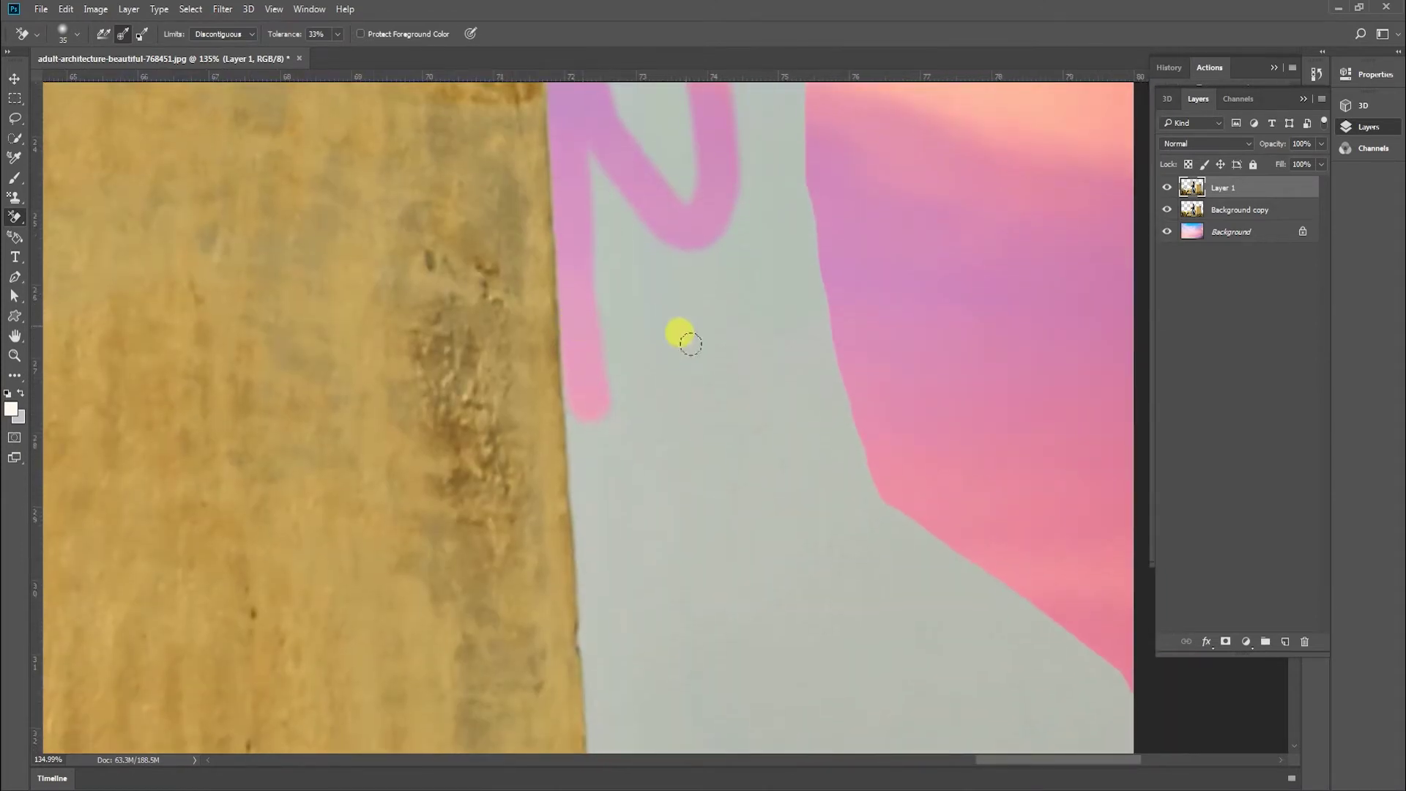
mouse_move(776, 486)
mouse_down()
mouse_move(596, 439)
mouse_move(578, 408)
mouse_move(584, 631)
mouse_move(634, 662)
mouse_move(564, 322)
mouse_move(540, 344)
mouse_move(512, 319)
mouse_move(508, 386)
mouse_move(563, 681)
mouse_up()
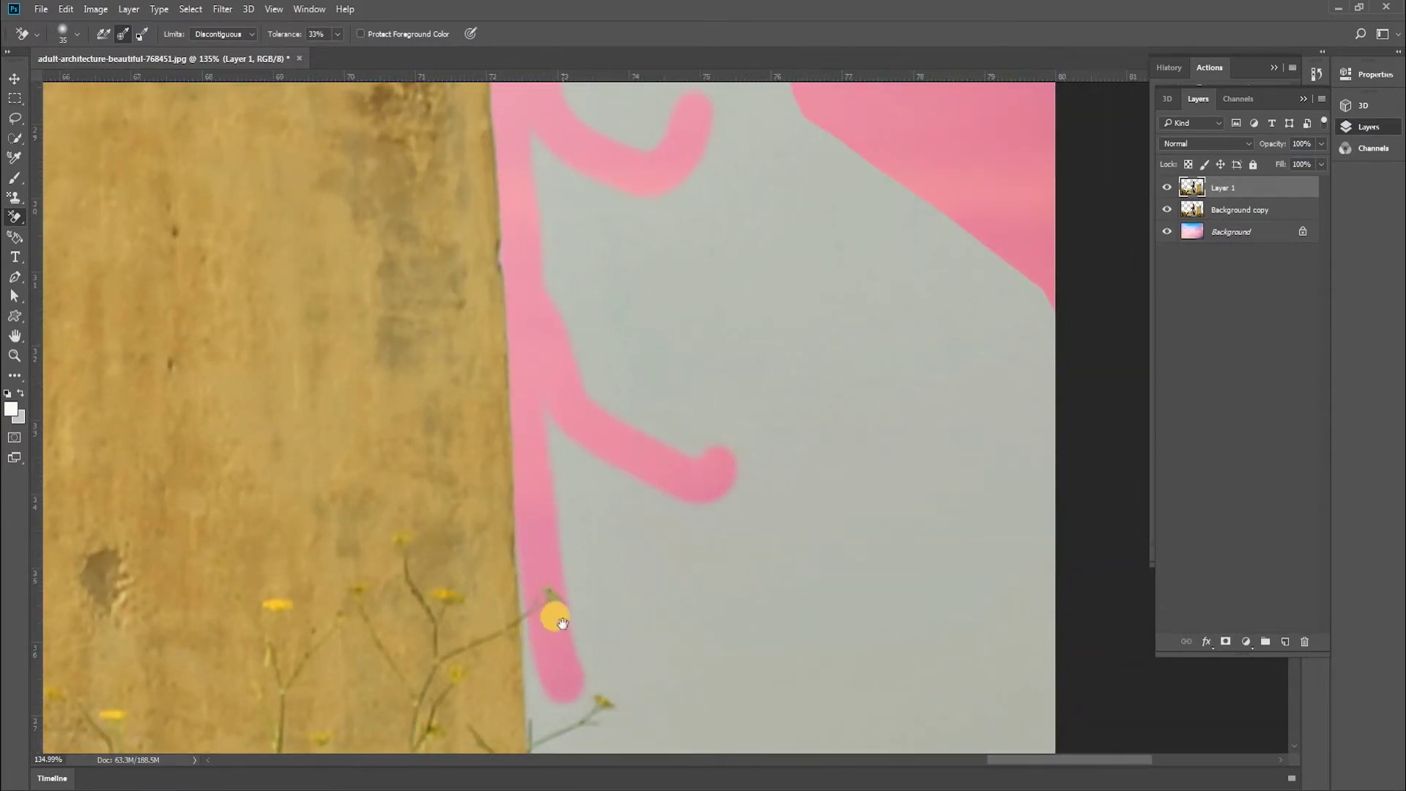
drag(573, 602, 566, 325)
mouse_move(682, 379)
mouse_down()
mouse_move(512, 283)
mouse_move(538, 623)
mouse_move(696, 615)
mouse_move(568, 613)
mouse_move(580, 419)
mouse_move(620, 526)
mouse_move(588, 574)
mouse_move(631, 452)
mouse_move(628, 581)
mouse_move(657, 617)
mouse_move(754, 621)
mouse_move(670, 626)
mouse_move(952, 625)
mouse_move(911, 607)
mouse_move(987, 538)
mouse_move(878, 540)
mouse_move(763, 605)
mouse_move(1042, 554)
mouse_move(692, 545)
mouse_move(638, 495)
mouse_move(701, 454)
mouse_up()
mouse_move(710, 457)
mouse_down()
mouse_move(742, 504)
mouse_move(804, 511)
mouse_move(1140, 472)
mouse_move(844, 461)
mouse_move(773, 429)
mouse_move(875, 360)
mouse_up()
Switch to the regular Eraser and clear the grey sky around the tall plants and above the low building, using soft brush sizes 125 and 90
key(shift+e)
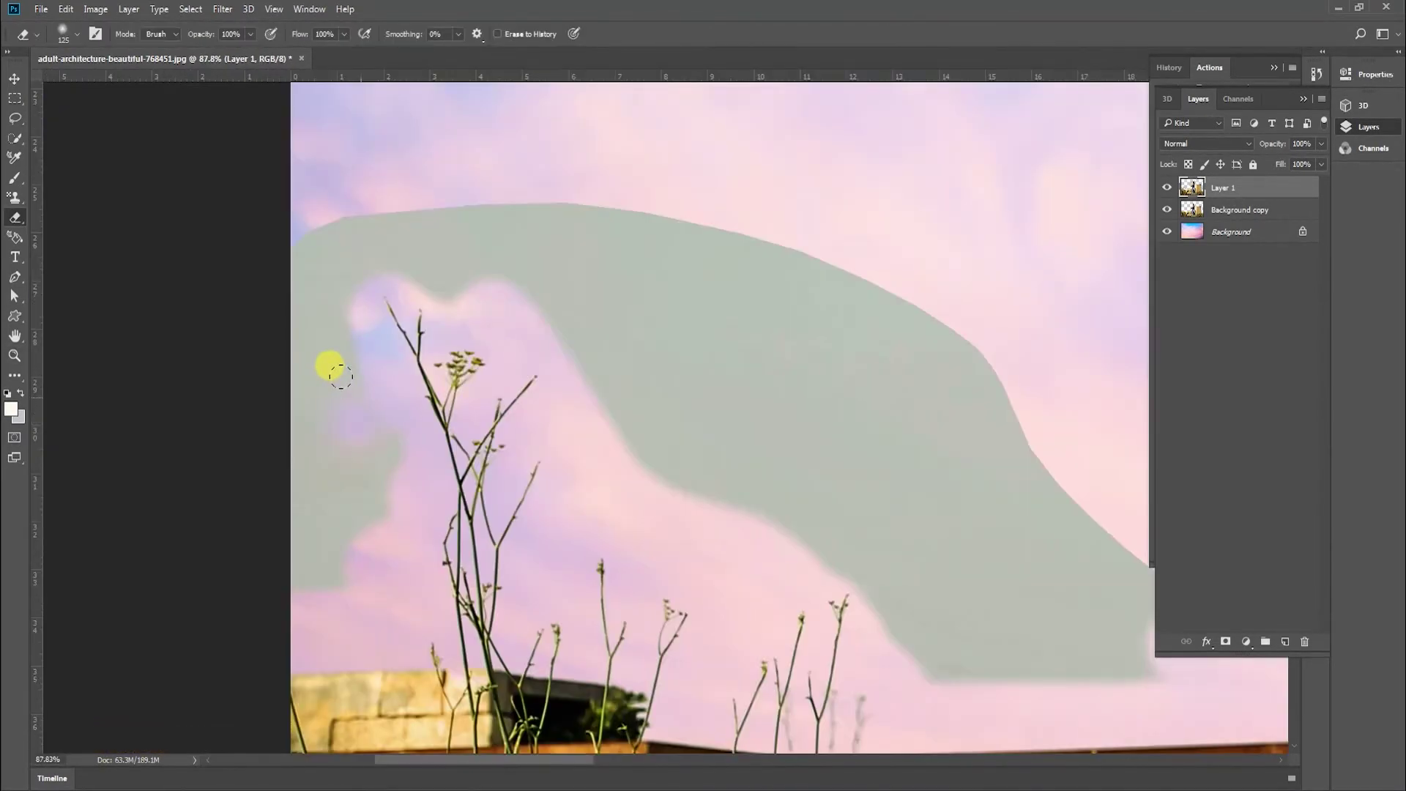
mouse_move(341, 376)
mouse_down()
mouse_move(360, 429)
mouse_move(334, 525)
mouse_move(290, 576)
mouse_move(326, 307)
mouse_move(326, 362)
mouse_move(295, 195)
mouse_move(266, 337)
mouse_move(342, 180)
mouse_move(322, 248)
mouse_move(365, 199)
mouse_move(361, 224)
mouse_move(379, 239)
mouse_move(458, 256)
mouse_move(441, 216)
mouse_move(485, 196)
mouse_move(498, 276)
mouse_move(539, 277)
mouse_move(668, 473)
mouse_move(661, 443)
mouse_move(689, 476)
mouse_move(797, 485)
mouse_move(1023, 333)
mouse_move(882, 329)
mouse_move(653, 373)
mouse_move(697, 402)
mouse_move(636, 322)
mouse_move(790, 272)
mouse_move(360, 154)
mouse_move(699, 221)
mouse_up()
drag(883, 462, 399, 218)
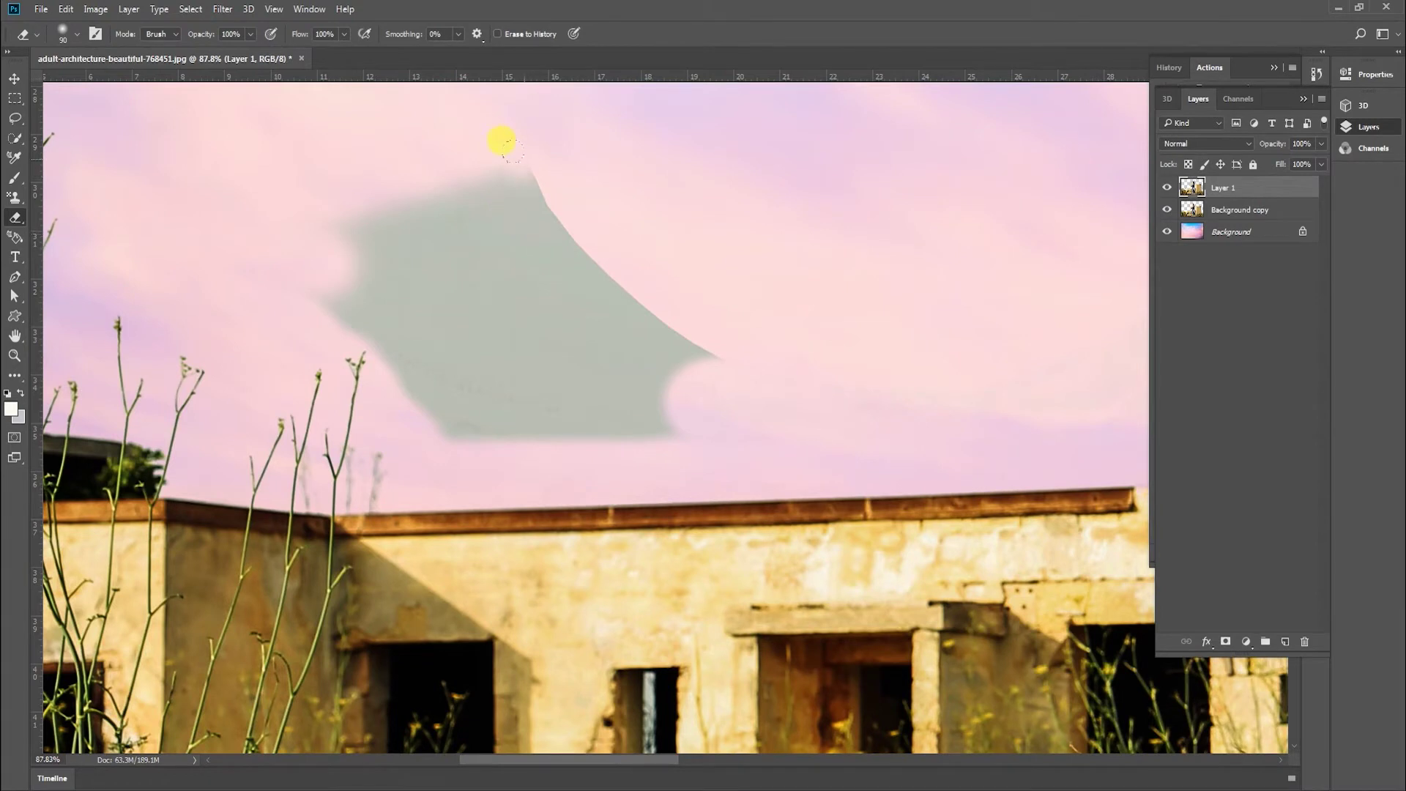
mouse_move(501, 141)
mouse_down()
mouse_move(377, 271)
mouse_move(332, 280)
mouse_move(345, 254)
mouse_move(286, 234)
mouse_move(393, 197)
mouse_move(462, 251)
mouse_move(335, 281)
mouse_move(405, 312)
mouse_move(372, 317)
mouse_move(420, 395)
mouse_move(595, 415)
mouse_move(530, 427)
mouse_up()
mouse_move(619, 446)
mouse_down()
mouse_move(752, 340)
mouse_move(708, 314)
mouse_move(464, 393)
mouse_move(437, 365)
mouse_move(482, 397)
mouse_move(537, 384)
mouse_move(453, 289)
mouse_move(634, 388)
mouse_move(652, 325)
mouse_move(726, 294)
mouse_move(638, 208)
mouse_up()
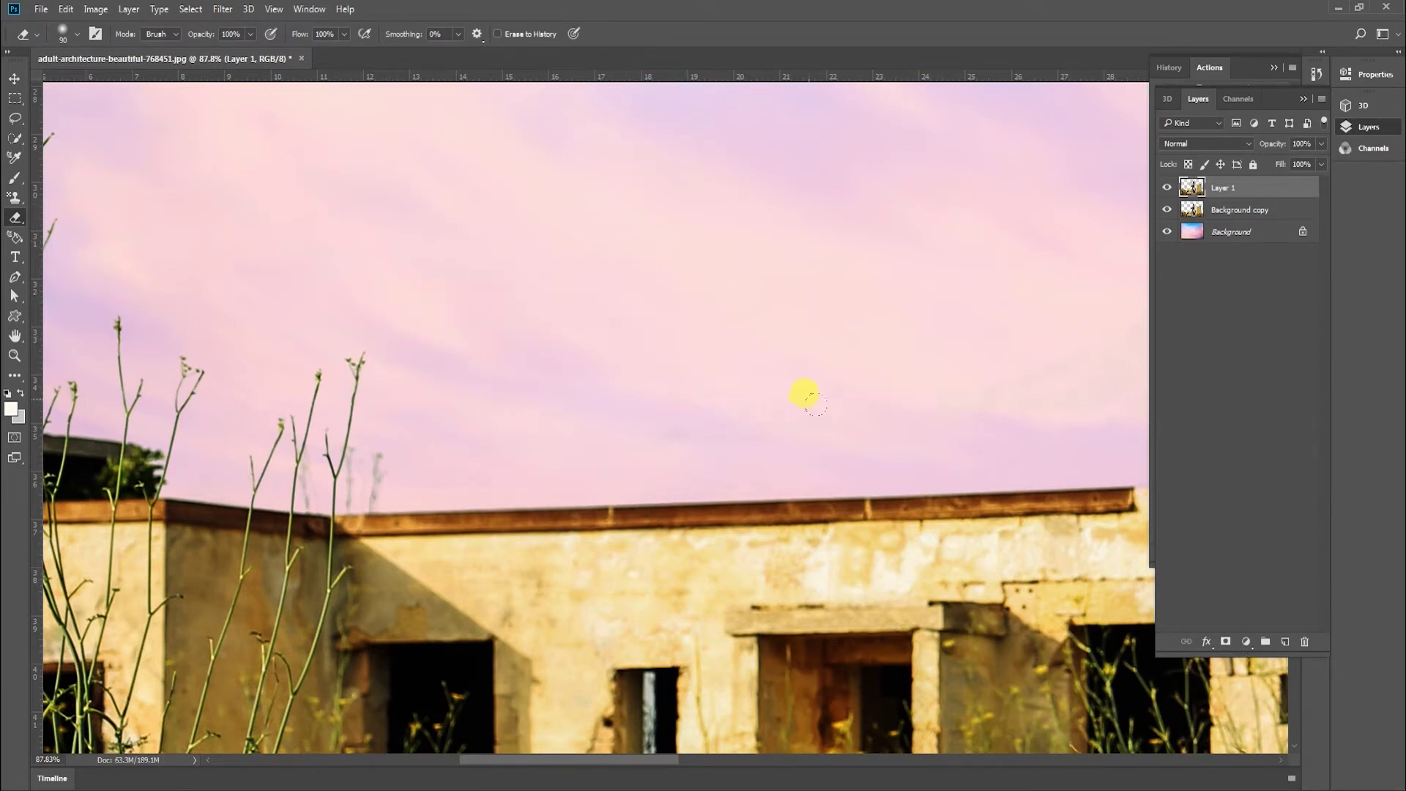
Clean up the leftover grey sky between the low building and the tall wall with the soft Eraser at 90 px
drag(942, 380, 385, 425)
drag(767, 214, 791, 227)
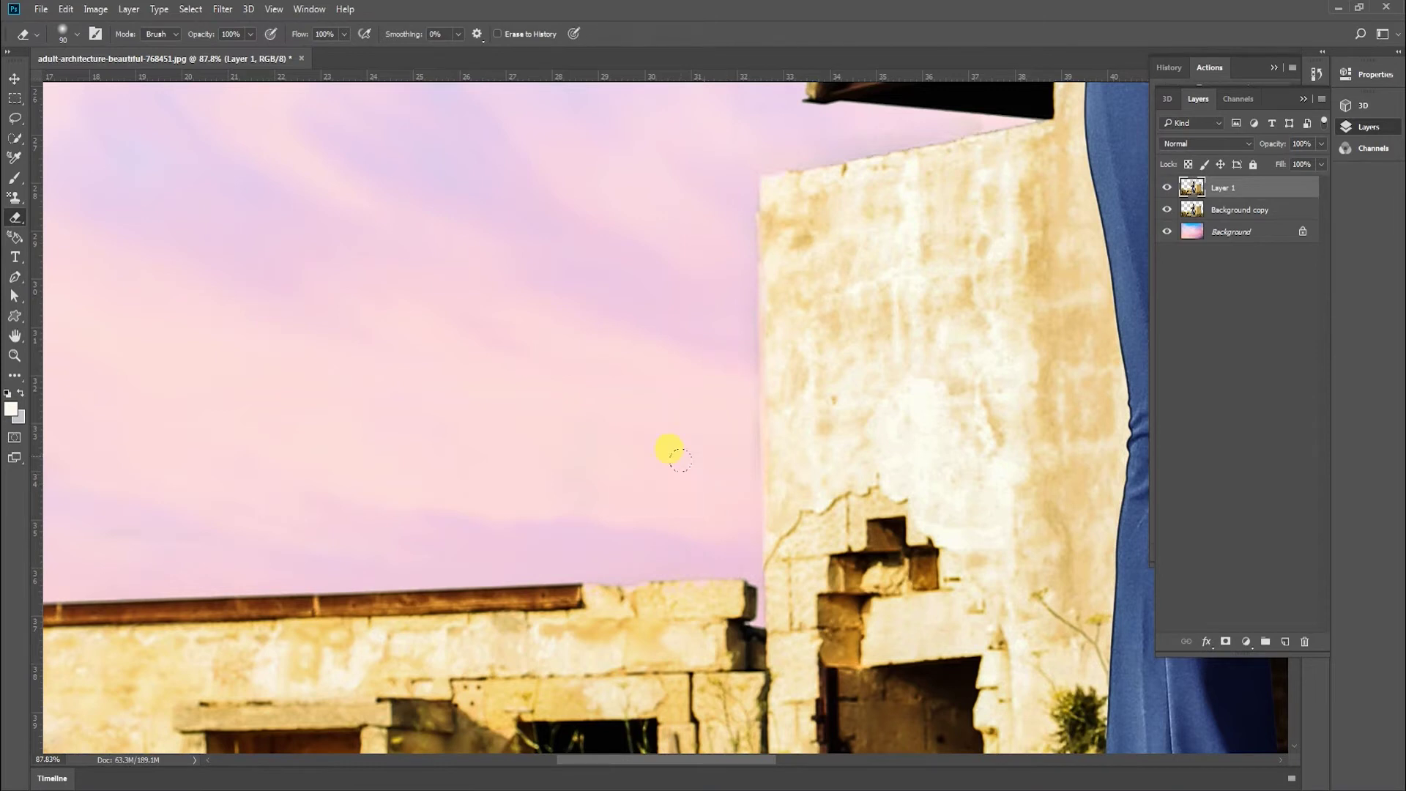
drag(604, 347, 610, 576)
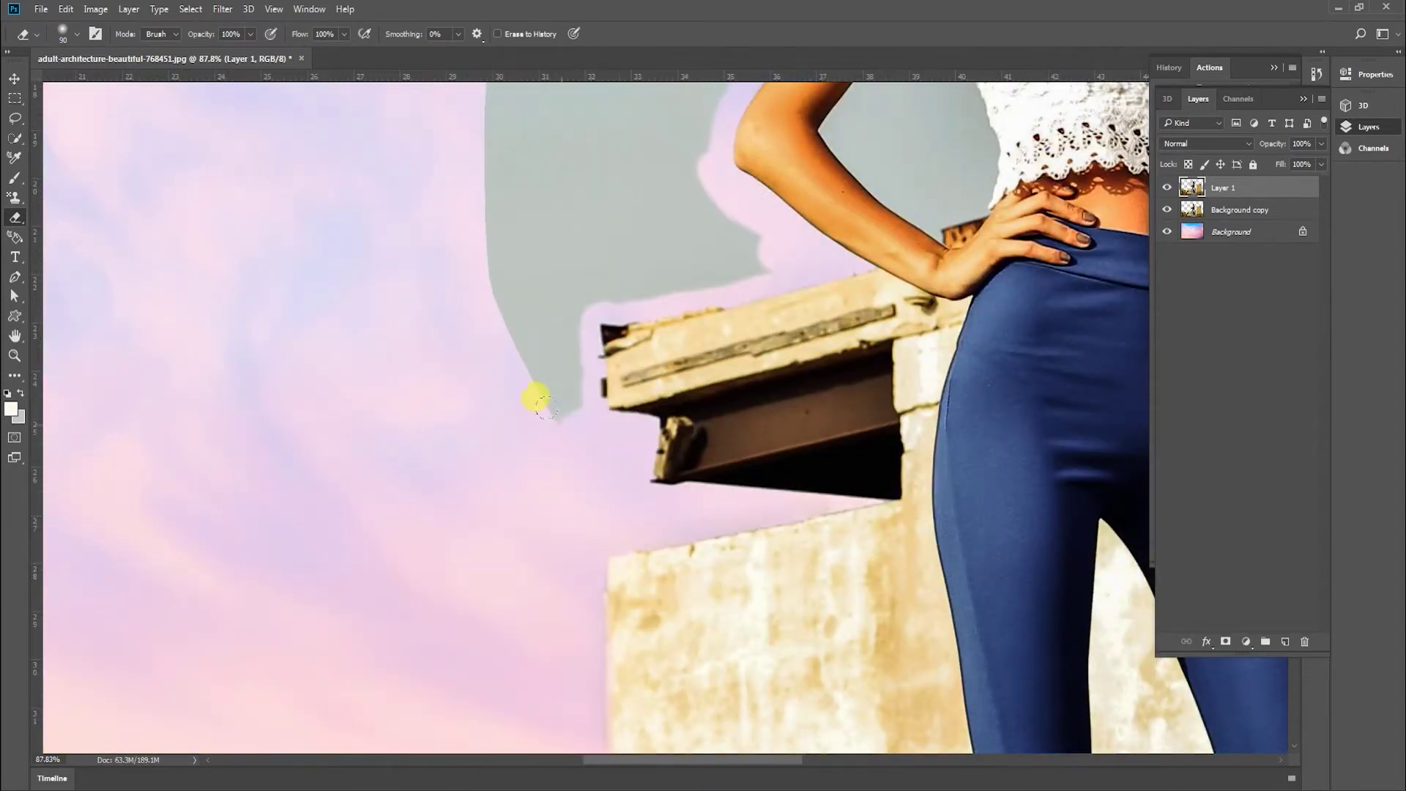
Erase the grey sky around the outer end of the roof overhang with a Hard Round eraser at 60 px
right_click(512, 439)
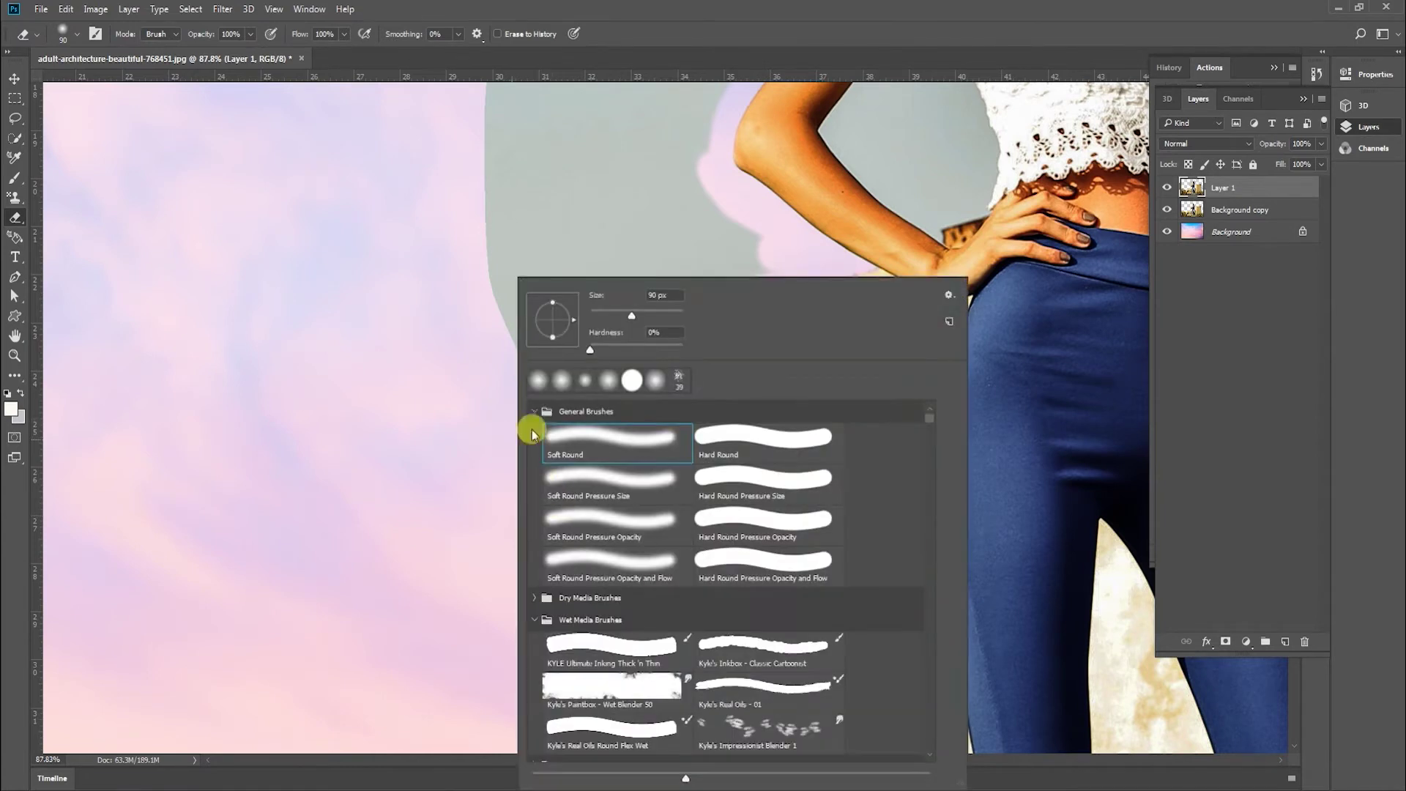
double_click(722, 448)
mouse_move(545, 416)
mouse_down()
mouse_move(558, 361)
mouse_move(559, 413)
mouse_up()
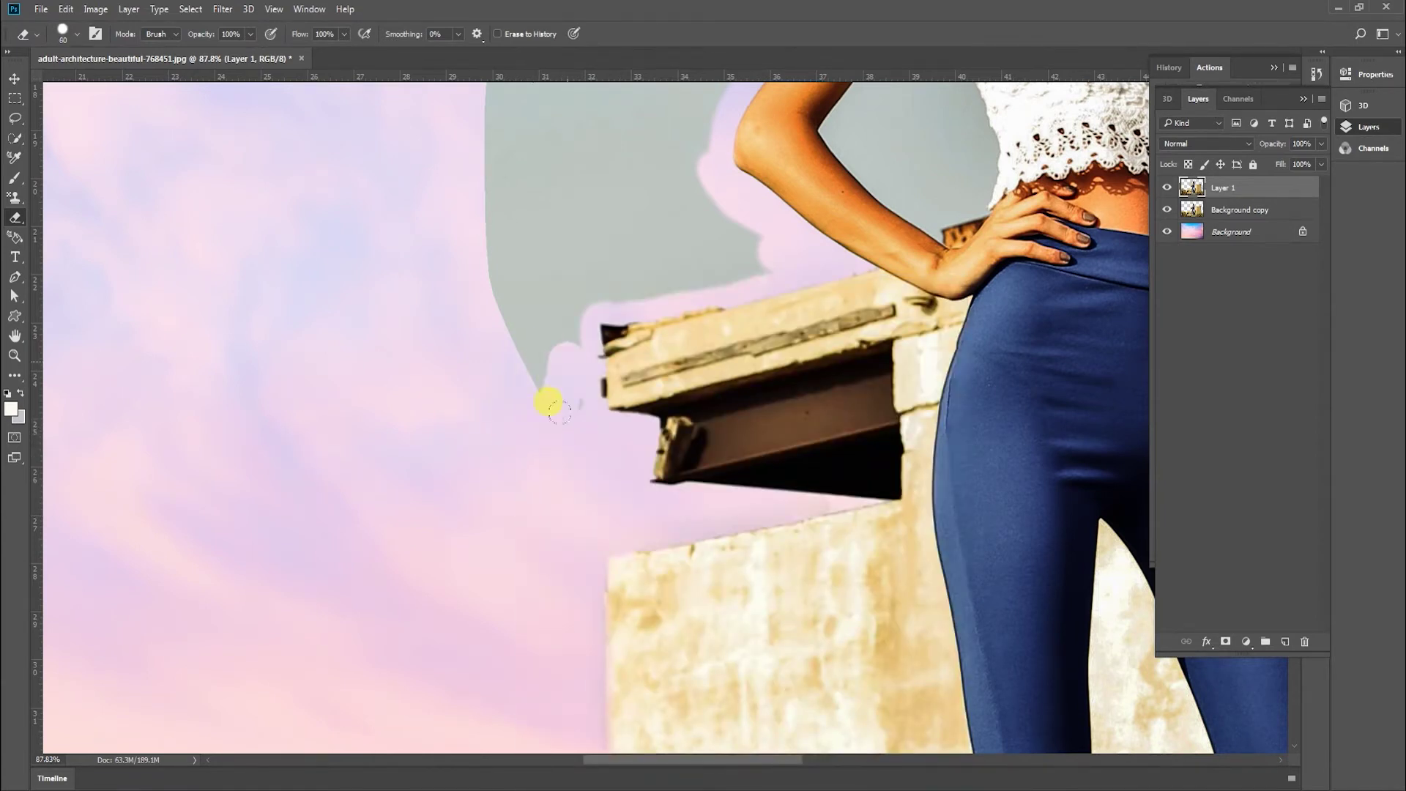
mouse_move(557, 332)
mouse_down()
mouse_move(596, 282)
mouse_move(756, 254)
mouse_move(680, 163)
mouse_move(721, 242)
mouse_move(659, 227)
mouse_move(593, 261)
mouse_move(539, 338)
mouse_move(531, 424)
mouse_move(500, 308)
mouse_move(554, 266)
mouse_move(681, 253)
mouse_move(606, 471)
mouse_up()
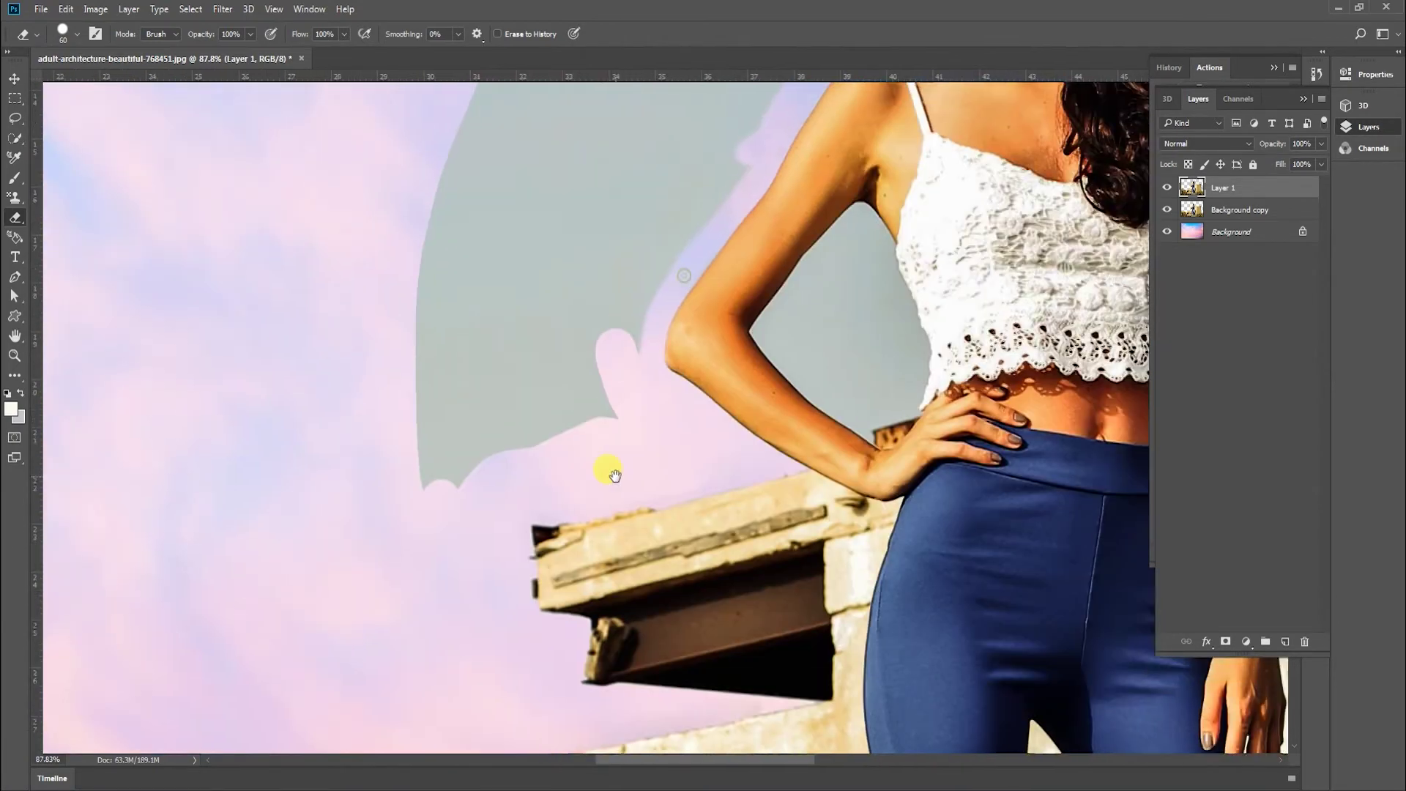
Soften the erasing above the roof overhang near the elbow with a Soft Round eraser at 70 px
right_click(586, 467)
double_click(644, 443)
drag(615, 381, 598, 565)
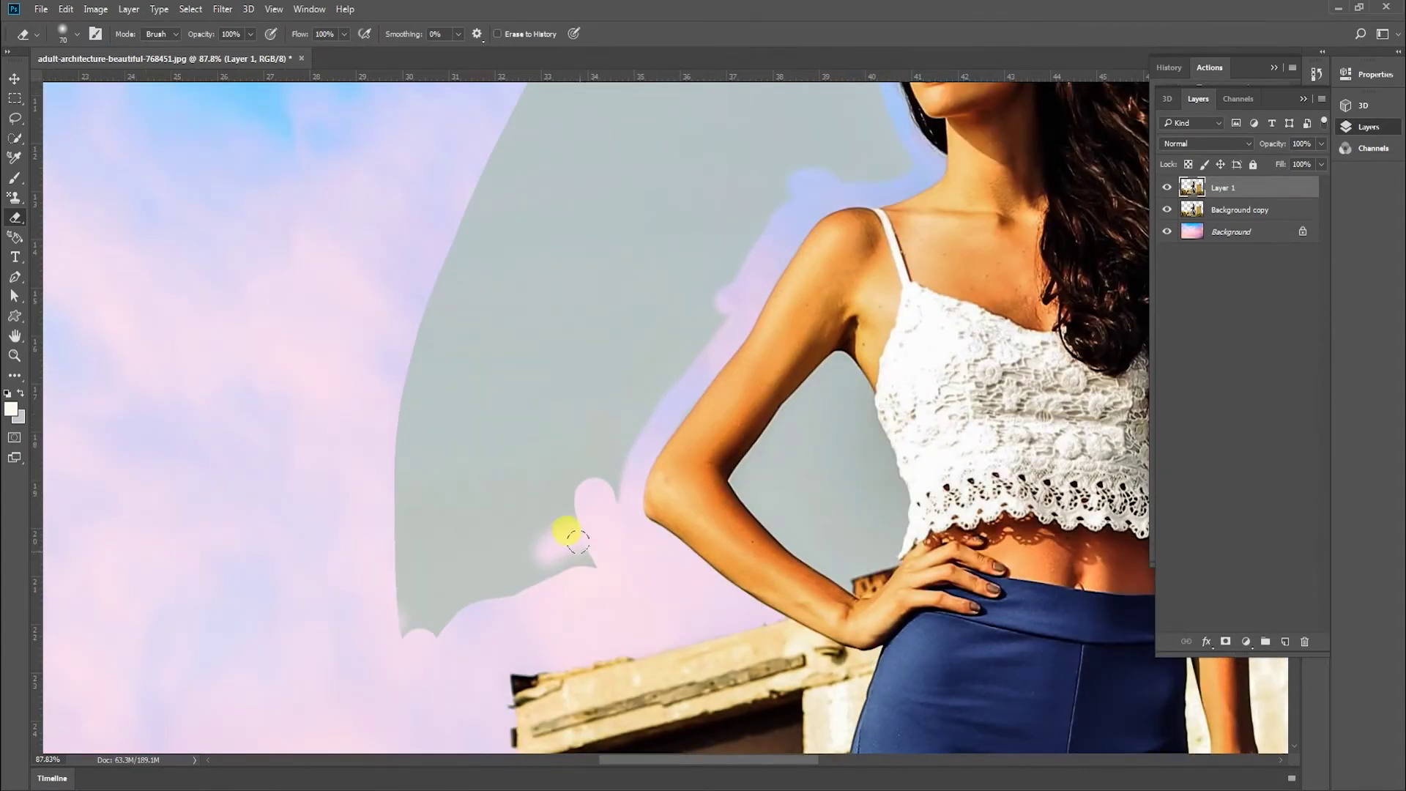
Erase the grey sky beside the upper arm and shoulder with a larger Hard Round eraser, and return to the Soft Round brush
right_click(575, 539)
double_click(763, 420)
key(])
mouse_move(734, 196)
mouse_down()
mouse_move(778, 141)
mouse_move(659, 295)
mouse_move(572, 471)
mouse_move(573, 439)
mouse_move(394, 622)
mouse_move(524, 505)
mouse_move(398, 518)
mouse_move(432, 361)
mouse_up()
right_click(469, 388)
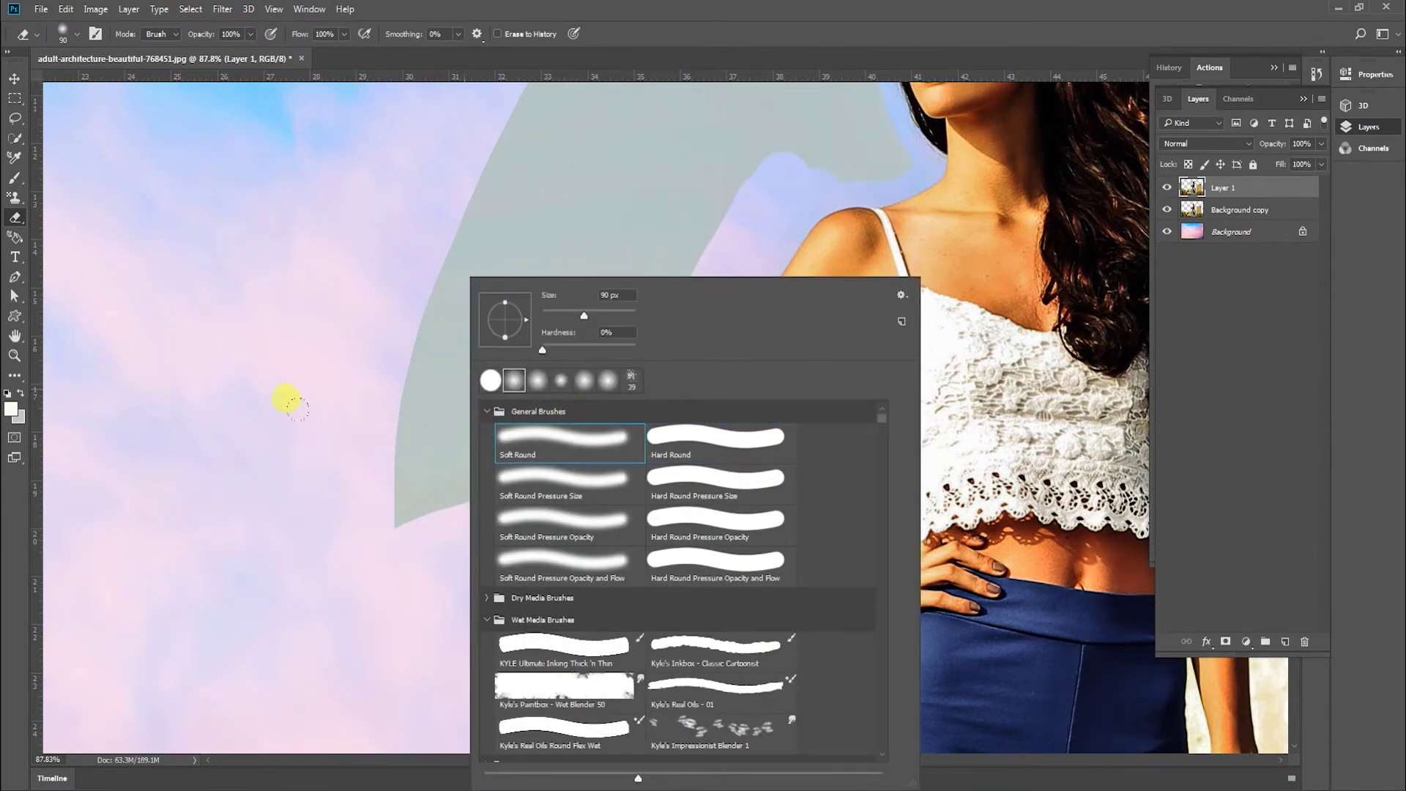
click(293, 402)
drag(819, 155, 800, 196)
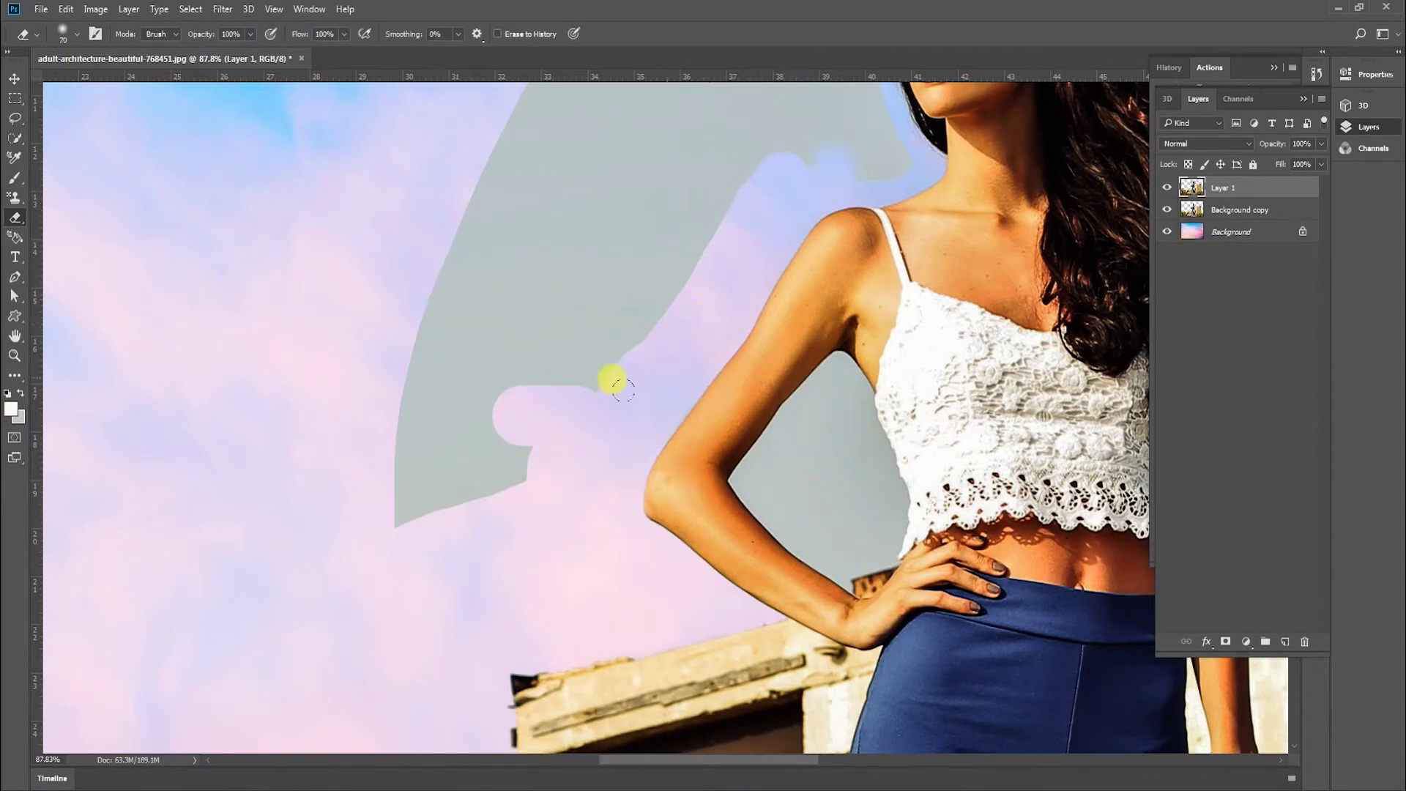
Erase most of the large grey patch beyond the woman's upper arm with the Soft Round eraser at 70 px
drag(618, 384, 525, 428)
mouse_move(519, 343)
mouse_down()
mouse_move(466, 309)
mouse_move(457, 346)
mouse_up()
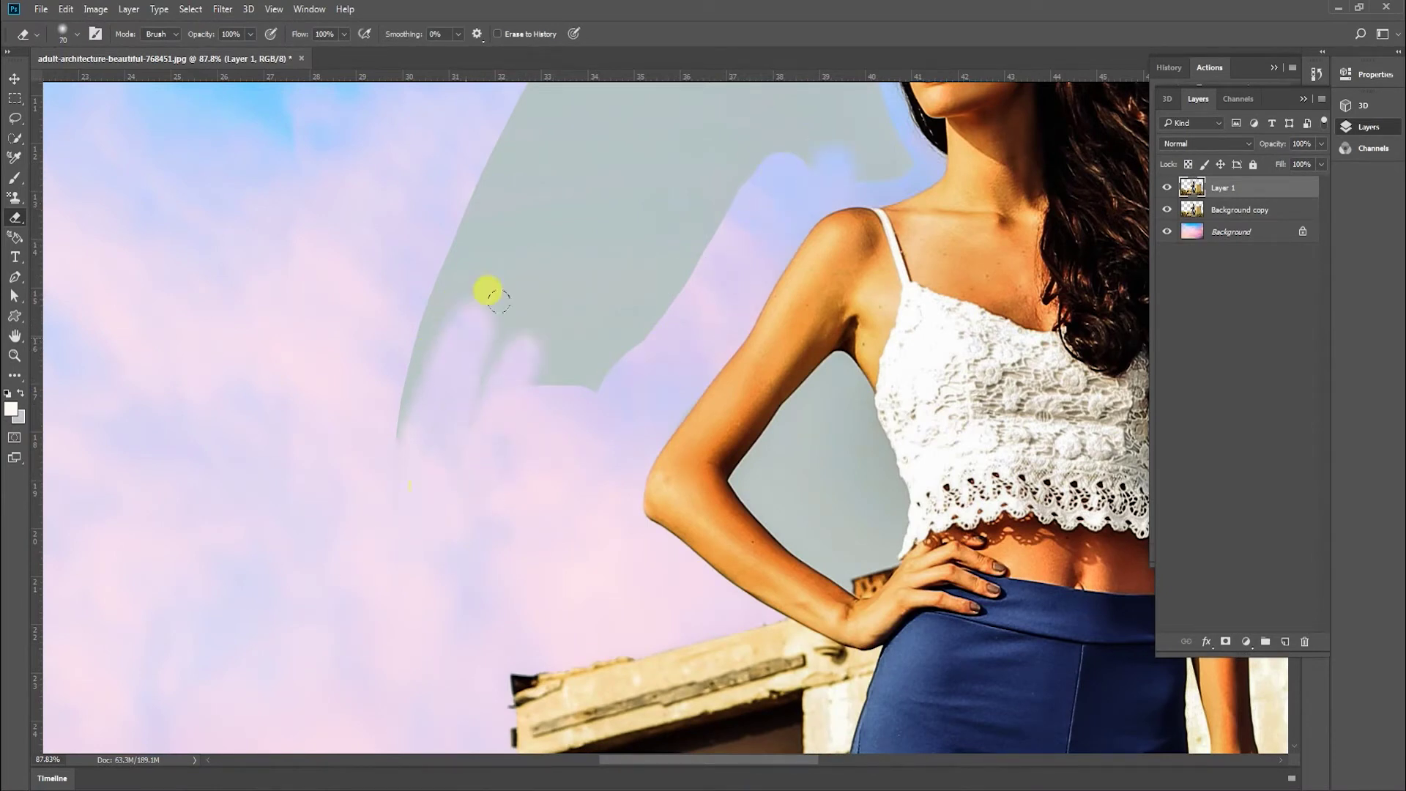
mouse_move(487, 292)
mouse_down()
mouse_move(449, 237)
mouse_move(458, 255)
mouse_move(456, 214)
mouse_move(479, 180)
mouse_move(489, 216)
mouse_up()
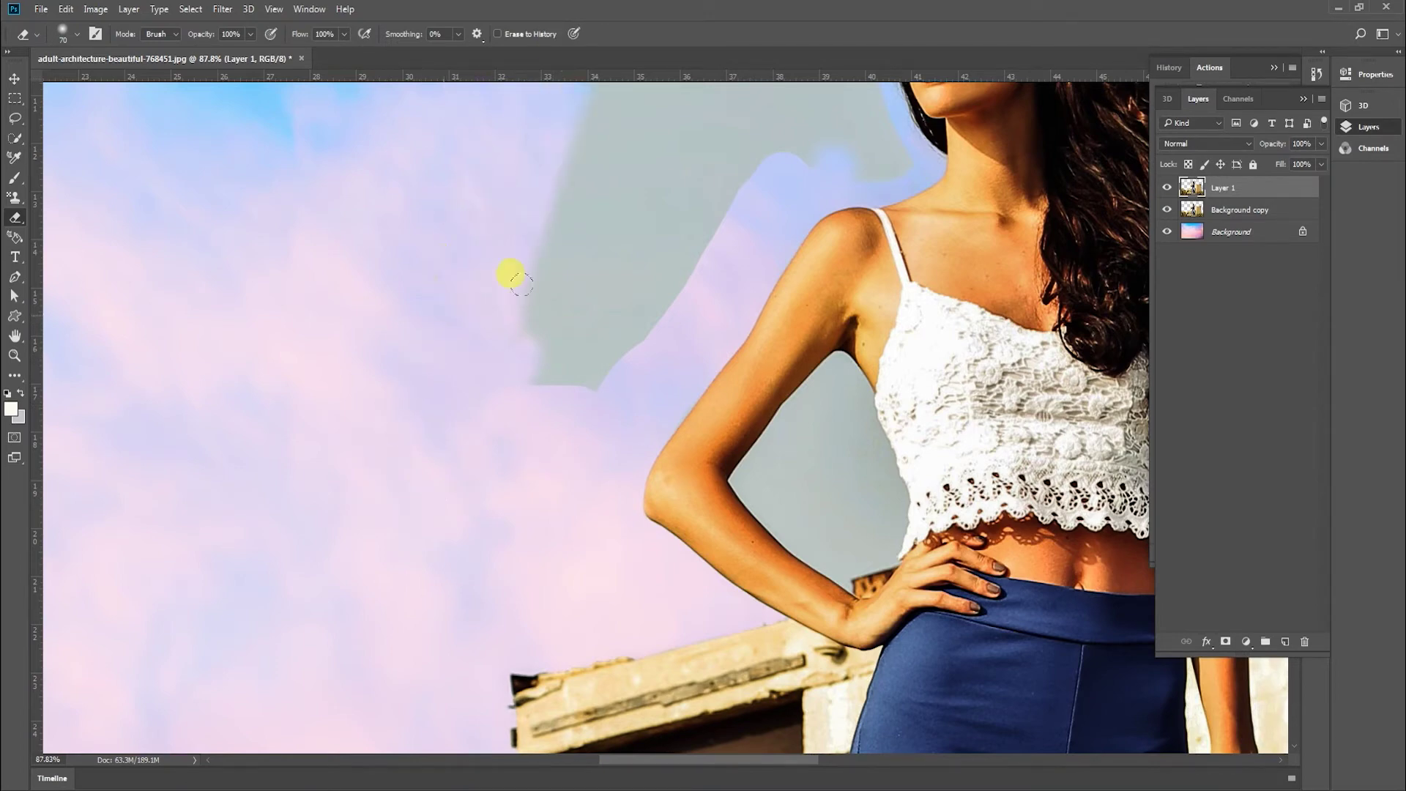
mouse_move(518, 279)
mouse_down()
mouse_move(615, 231)
mouse_move(627, 259)
mouse_move(642, 235)
mouse_move(631, 299)
mouse_move(645, 277)
mouse_move(601, 236)
mouse_move(597, 125)
mouse_up()
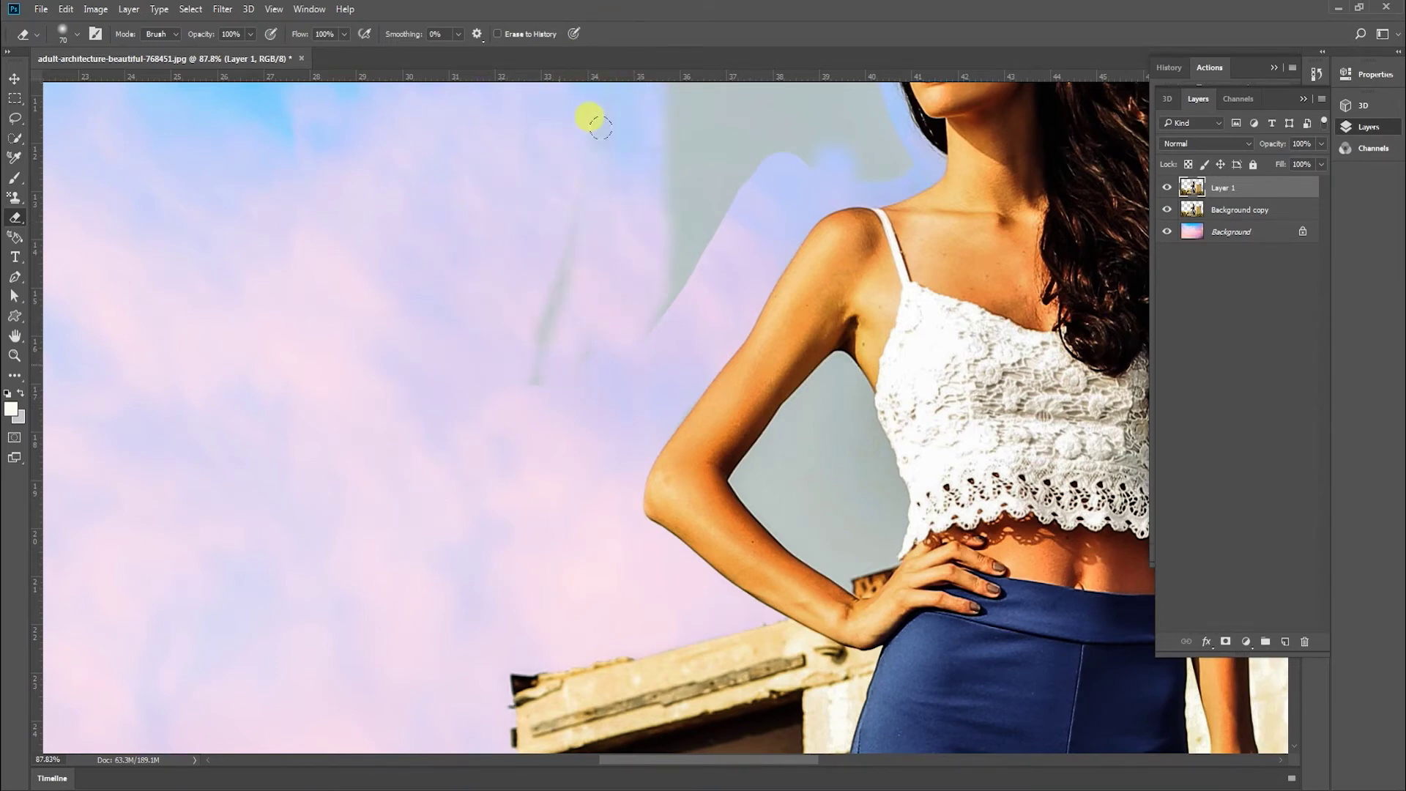
Erase the grey sky along the inside edges of the gap between the bent arm and lace top with the Background Eraser
drag(561, 417, 487, 583)
key(z)
drag(592, 665, 615, 625)
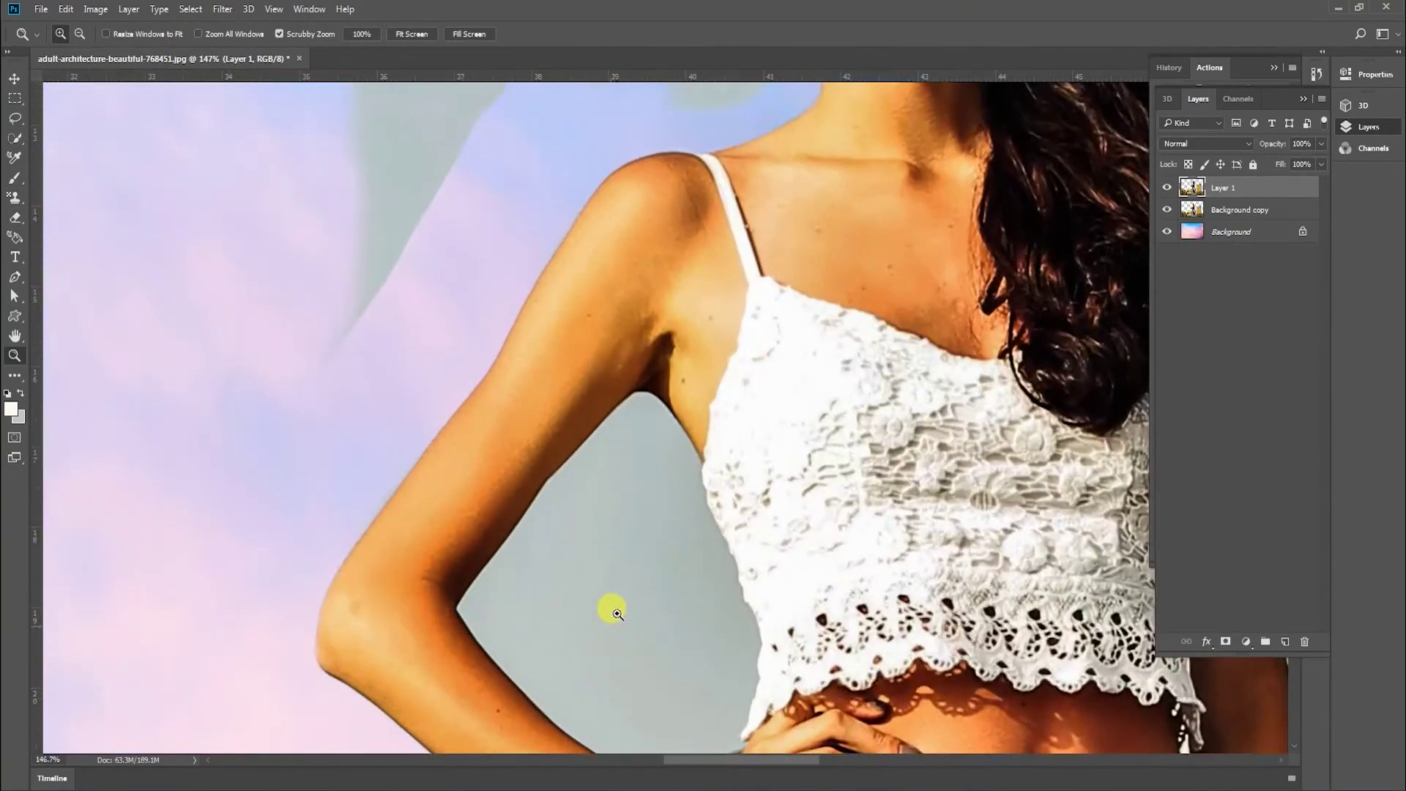
drag(18, 222, 36, 218)
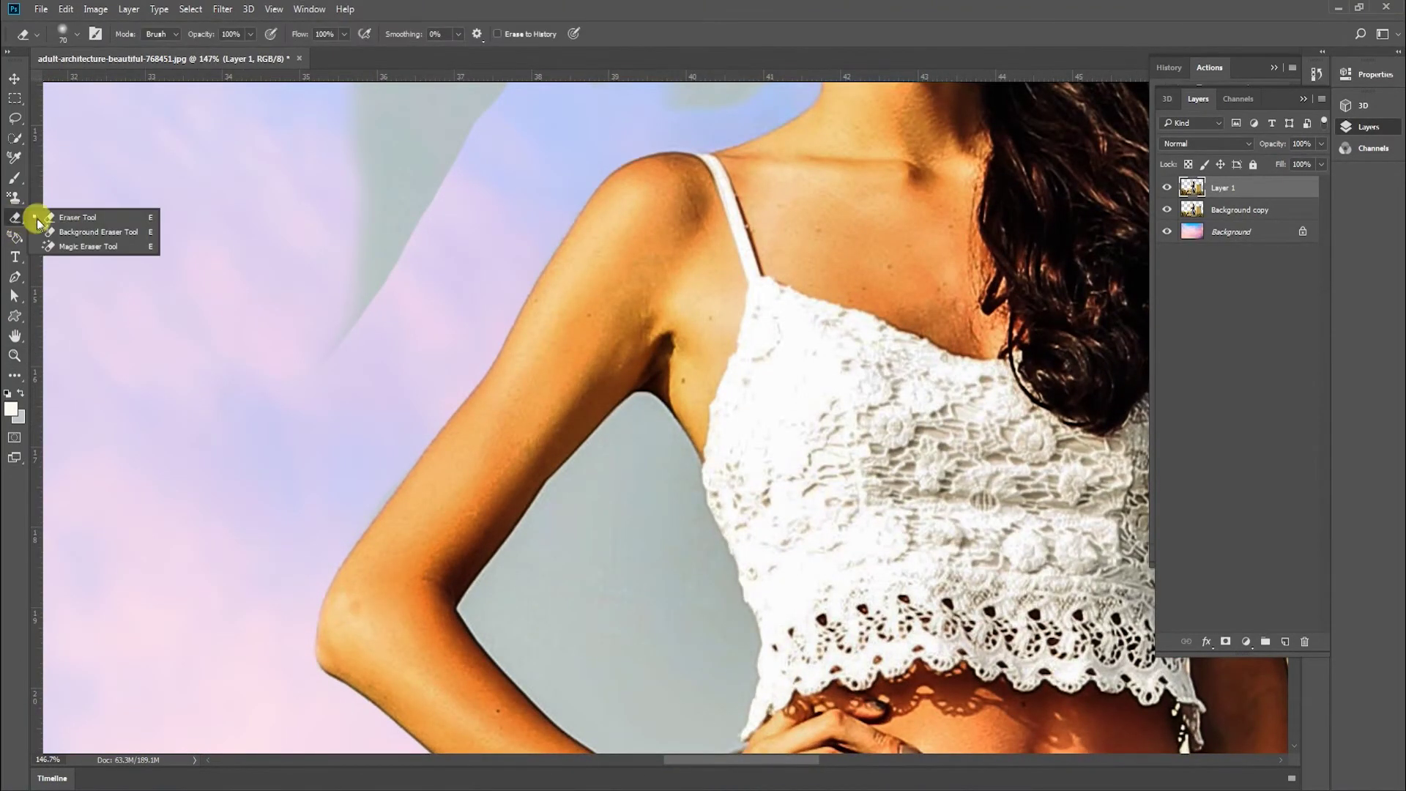
click(90, 235)
mouse_move(549, 596)
mouse_down()
mouse_move(487, 504)
mouse_move(569, 503)
mouse_move(491, 523)
mouse_move(480, 553)
mouse_move(441, 545)
mouse_move(415, 512)
mouse_move(571, 310)
mouse_move(607, 349)
mouse_move(665, 485)
mouse_move(682, 558)
mouse_move(663, 631)
mouse_move(592, 673)
mouse_move(434, 556)
mouse_move(592, 630)
mouse_move(637, 586)
mouse_up()
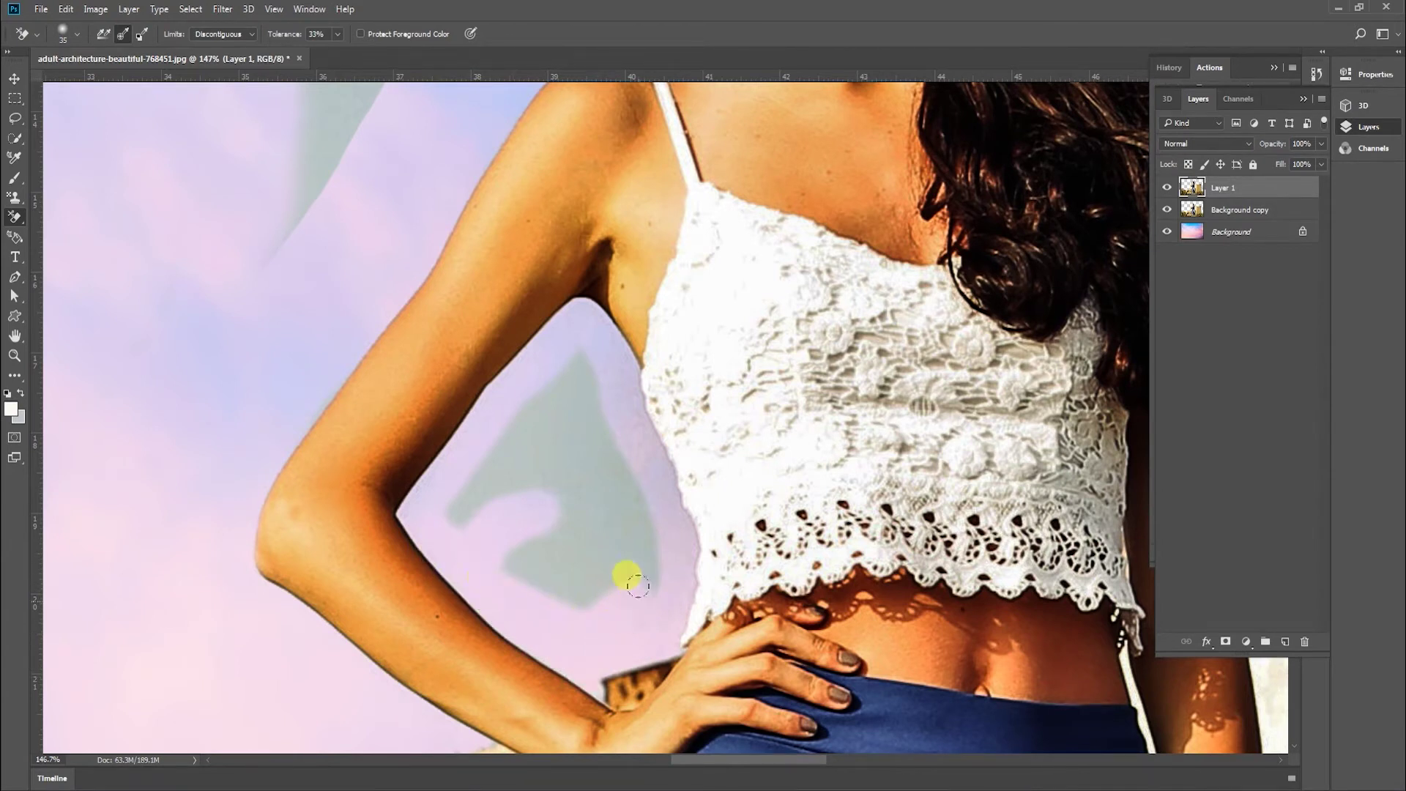
Clear the remaining grey in the middle of the bent-arm gap with the regular Eraser at 40 px
key(shift+e)
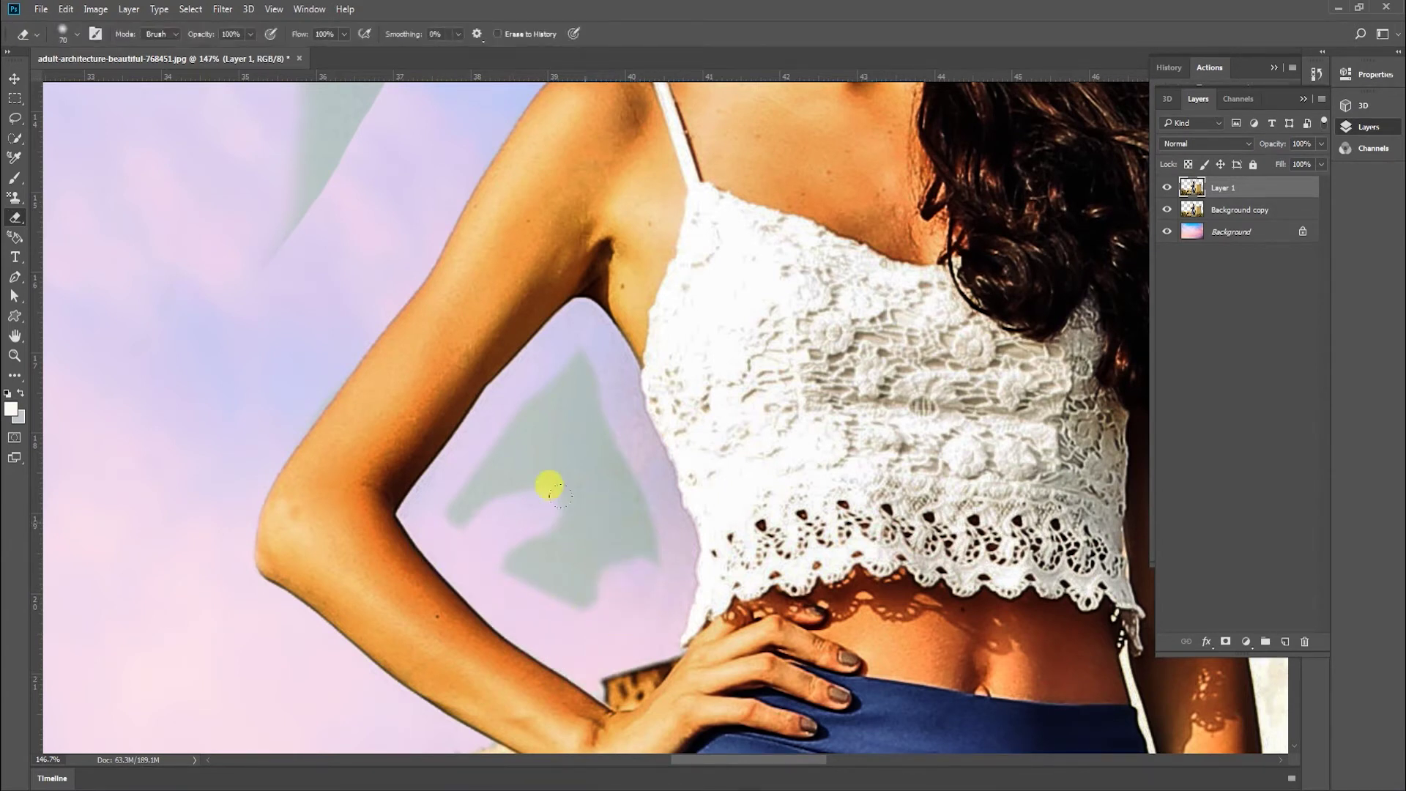
mouse_move(442, 501)
mouse_down()
mouse_move(558, 357)
mouse_move(562, 407)
mouse_move(609, 514)
mouse_move(578, 483)
mouse_up()
mouse_move(637, 519)
mouse_down()
mouse_move(619, 578)
mouse_move(560, 468)
mouse_move(499, 509)
mouse_move(554, 541)
mouse_move(531, 521)
mouse_move(504, 563)
mouse_move(574, 596)
mouse_up()
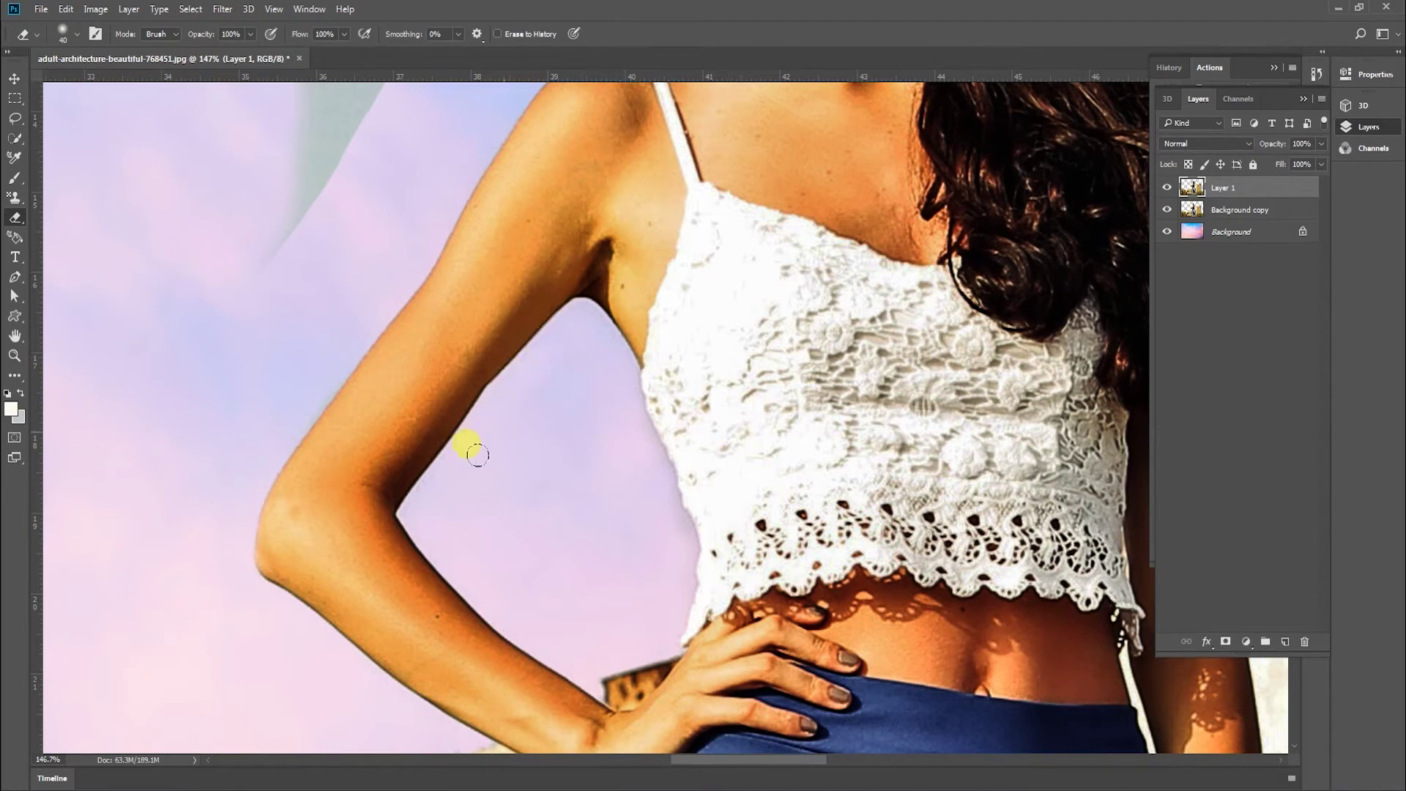
Erase the remaining grey sky beyond the woman's upper arm and shoulder with the Soft Round eraser at 70 px
drag(476, 337, 542, 662)
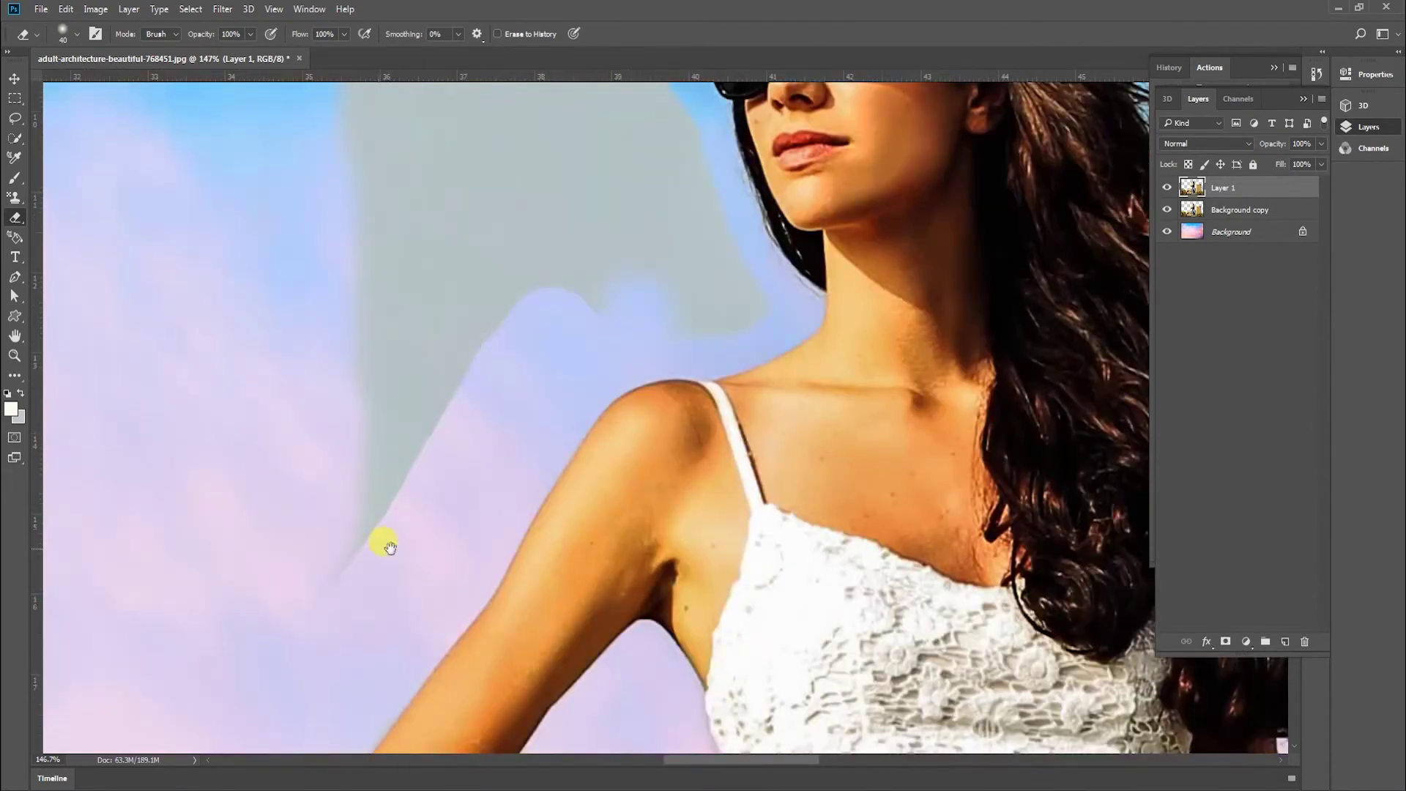
drag(389, 548, 458, 599)
mouse_move(373, 619)
mouse_down()
mouse_move(429, 536)
mouse_move(454, 524)
mouse_move(585, 302)
mouse_move(509, 340)
mouse_move(502, 265)
mouse_move(453, 459)
mouse_up()
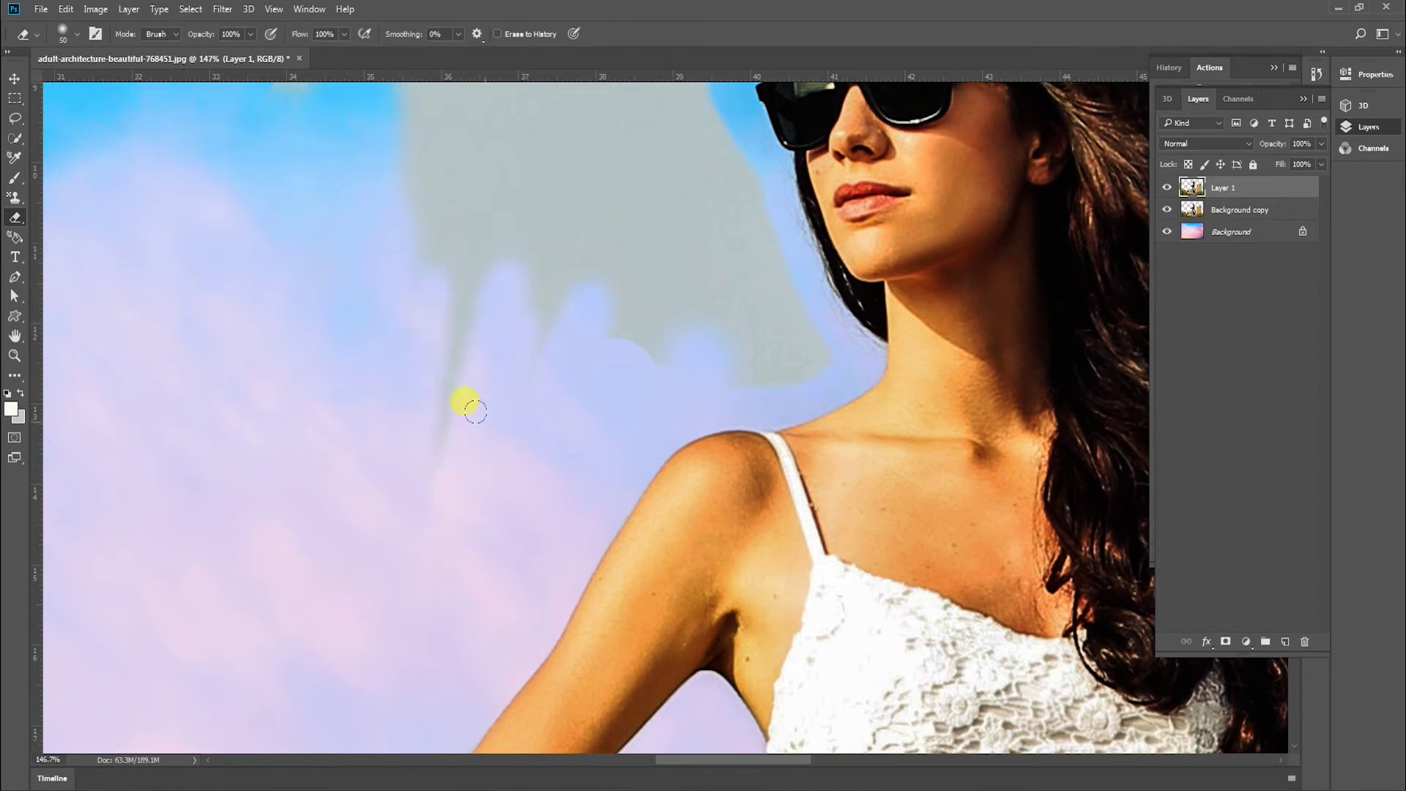
mouse_move(476, 412)
mouse_down()
mouse_move(435, 442)
mouse_move(426, 337)
mouse_move(284, 177)
mouse_up()
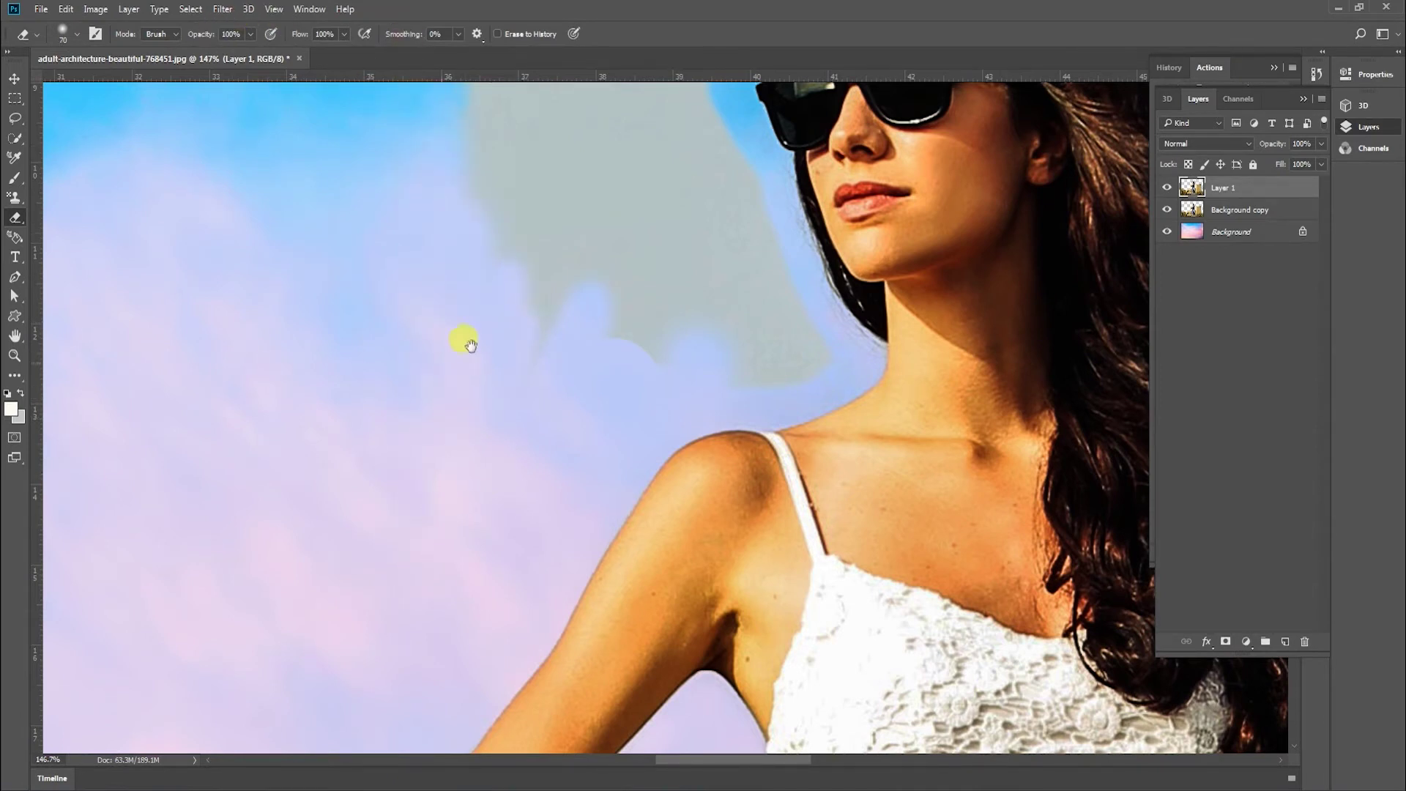
drag(471, 345, 402, 616)
drag(299, 306, 242, 402)
Clear the grey patches in front of the woman's face and above her head with the 70 px Eraser
mouse_move(272, 253)
mouse_down()
mouse_move(327, 62)
mouse_move(315, 323)
mouse_move(410, 100)
mouse_move(568, 91)
mouse_move(564, 305)
mouse_move(592, 418)
mouse_up()
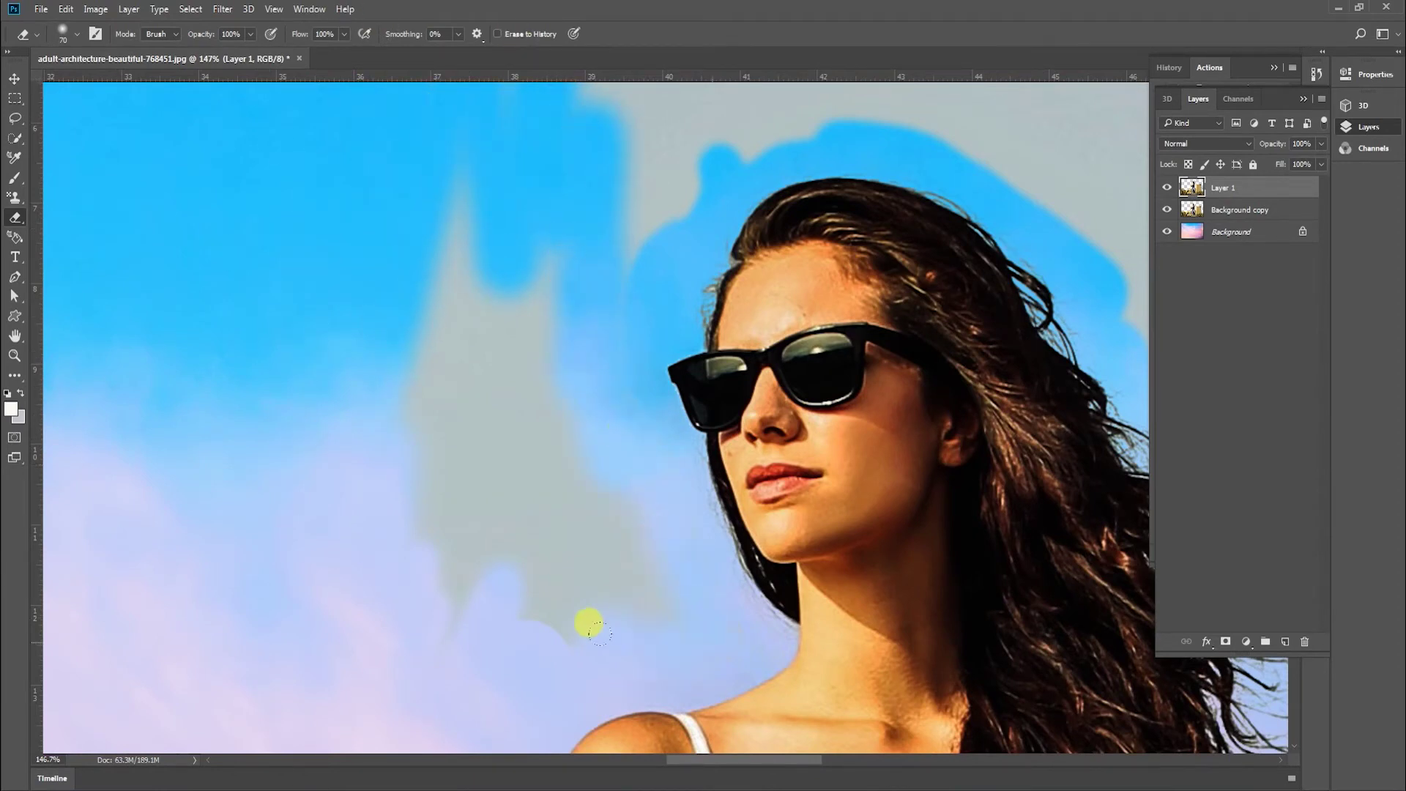
mouse_move(599, 631)
mouse_down()
mouse_move(600, 491)
mouse_move(595, 629)
mouse_up()
mouse_move(557, 511)
mouse_down()
mouse_move(494, 309)
mouse_move(409, 582)
mouse_move(414, 665)
mouse_up()
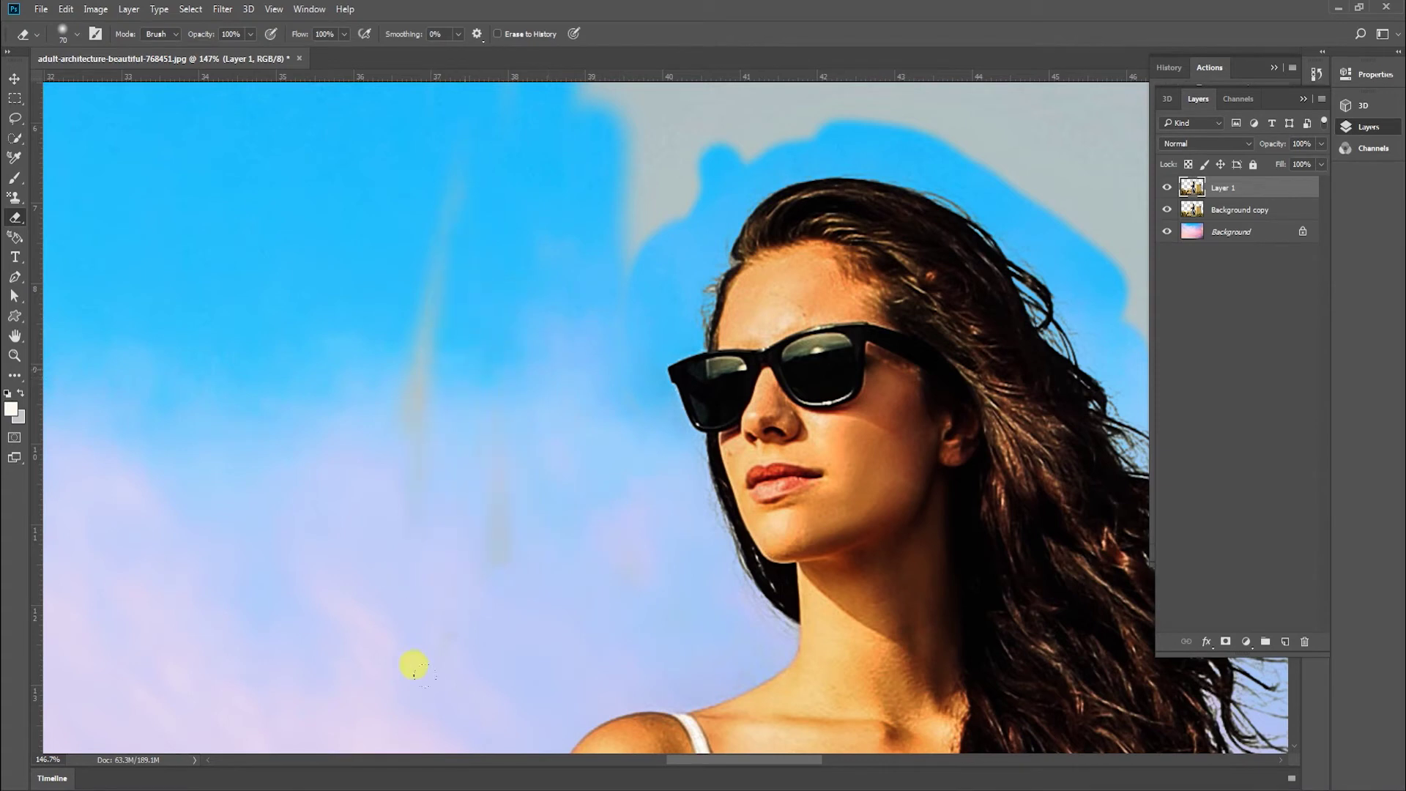
mouse_move(447, 592)
mouse_down()
mouse_move(442, 85)
mouse_move(344, 484)
mouse_up()
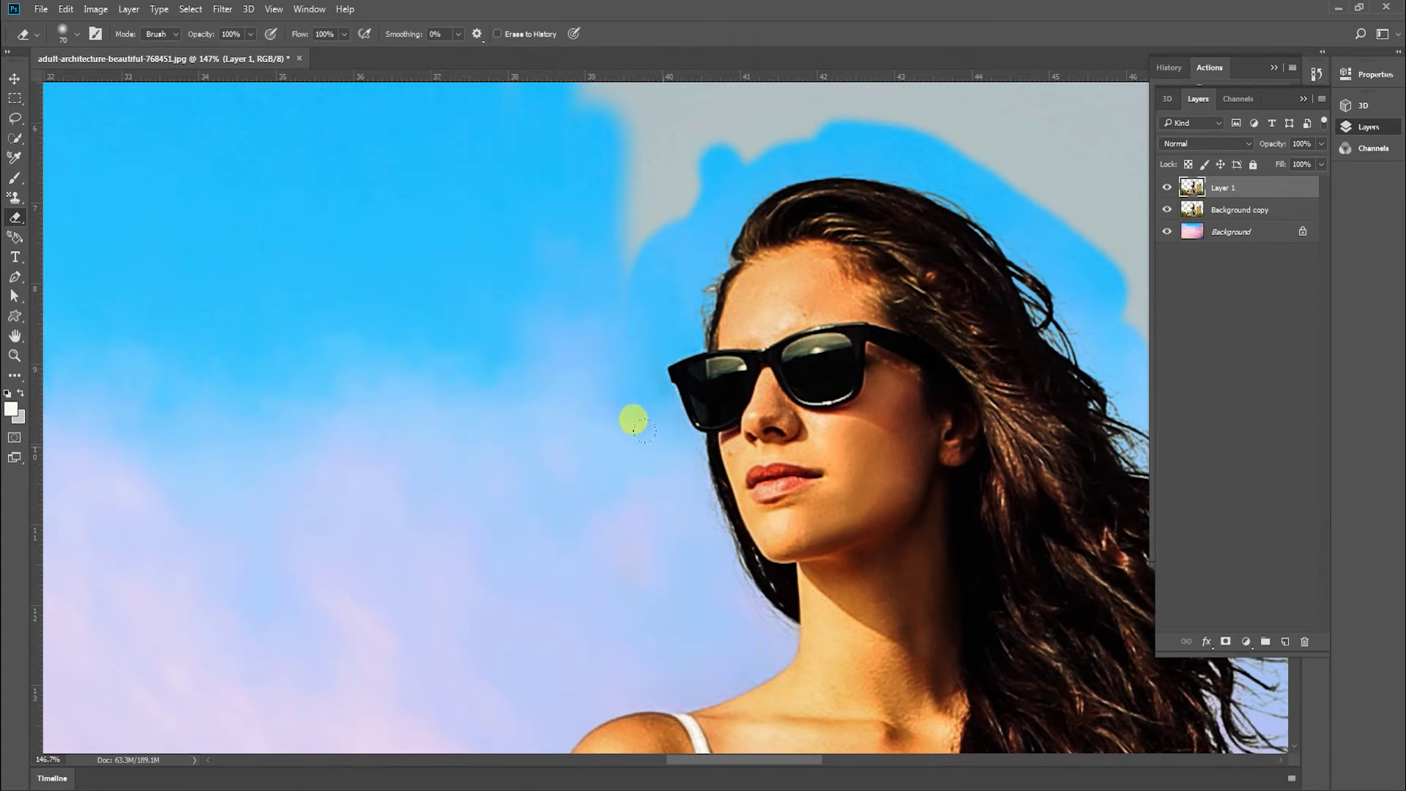
mouse_move(562, 404)
mouse_down()
mouse_move(616, 210)
mouse_move(712, 102)
mouse_move(749, 103)
mouse_move(740, 112)
mouse_move(905, 54)
mouse_move(433, 121)
mouse_up()
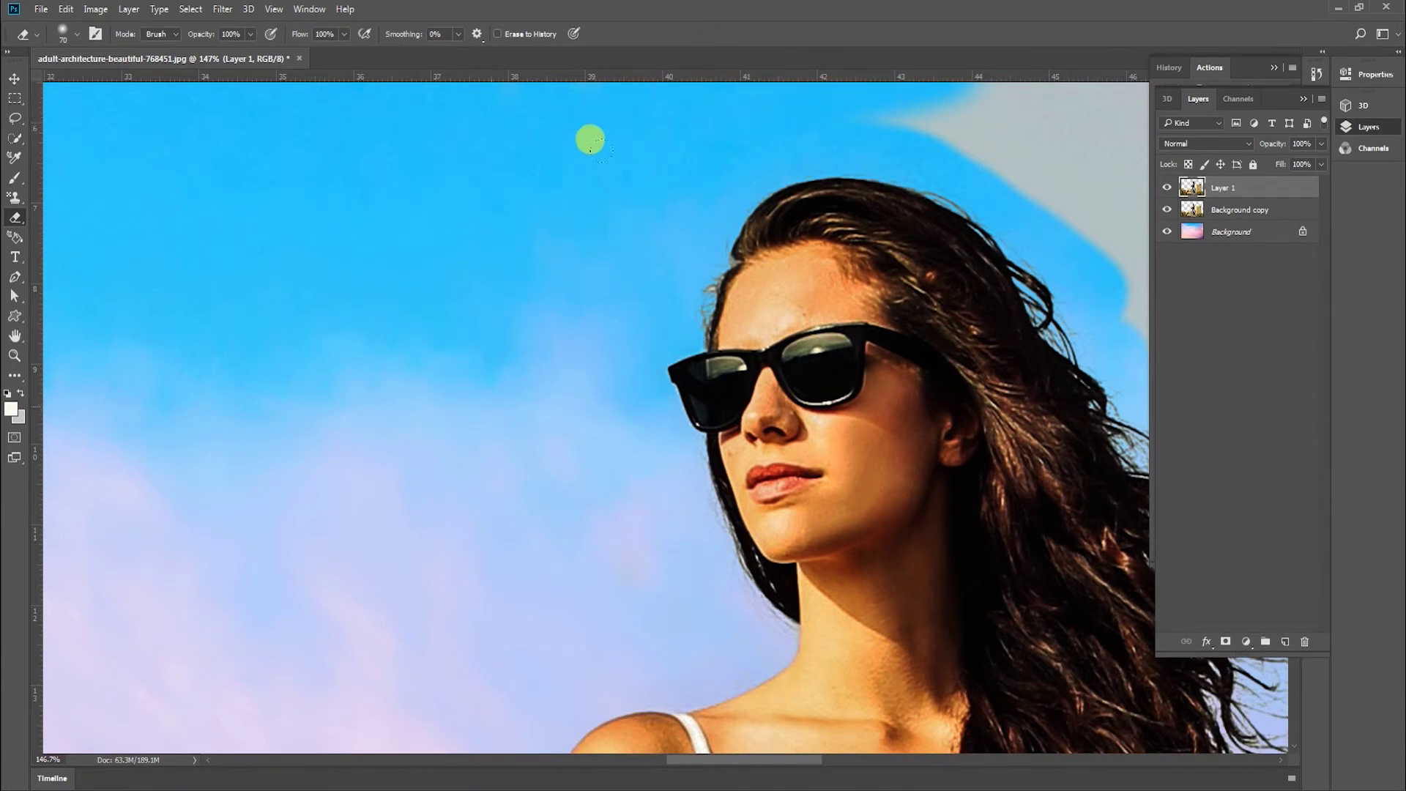
mouse_move(632, 318)
mouse_down()
mouse_move(390, 623)
mouse_move(204, 364)
mouse_move(107, 323)
mouse_move(245, 288)
mouse_move(492, 327)
mouse_move(442, 364)
mouse_move(609, 371)
mouse_move(621, 386)
mouse_move(538, 402)
mouse_move(728, 436)
mouse_move(681, 383)
mouse_move(707, 258)
mouse_move(647, 286)
mouse_move(715, 220)
mouse_move(863, 377)
mouse_move(1201, 675)
mouse_move(1151, 760)
mouse_move(929, 681)
mouse_move(891, 619)
mouse_move(1054, 650)
mouse_move(891, 473)
mouse_up()
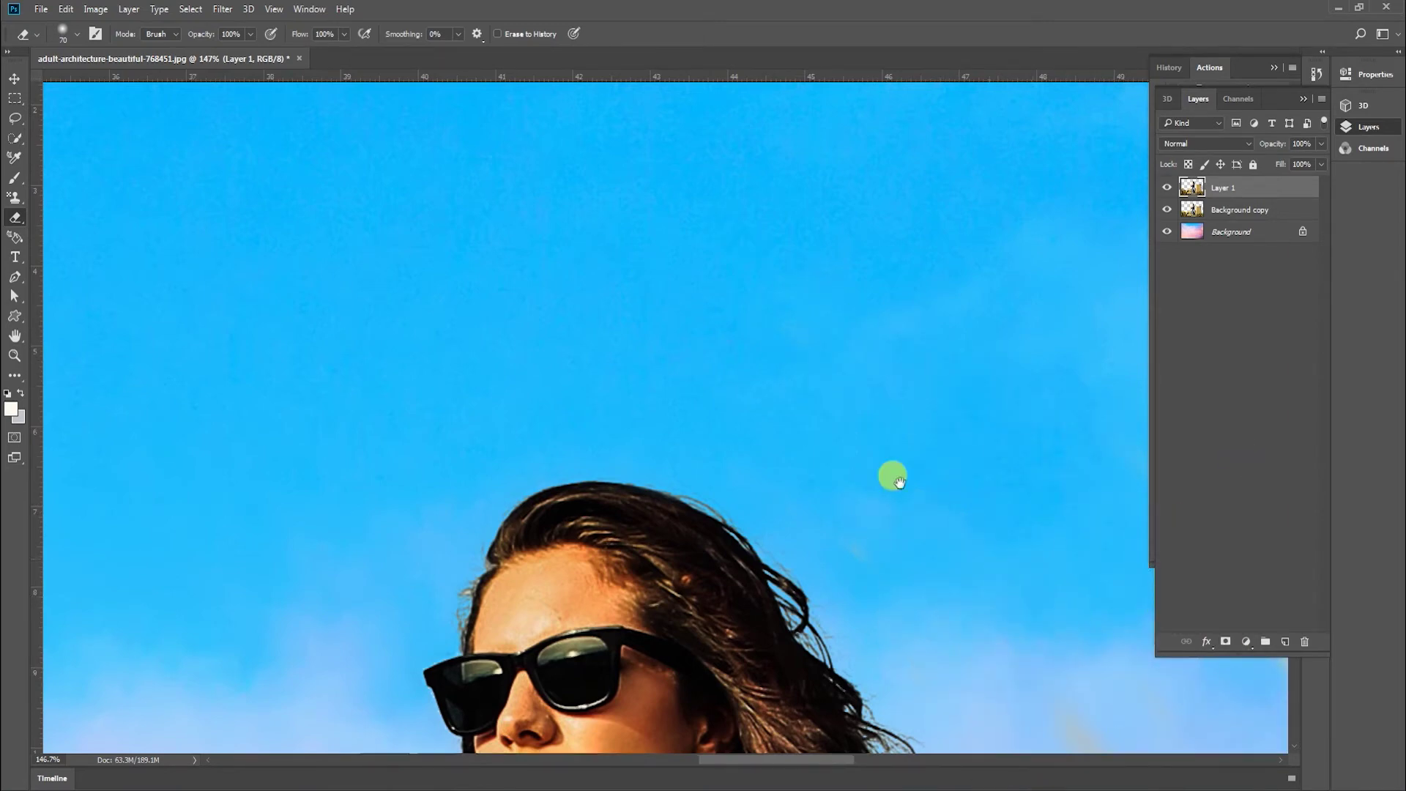
Erase the grey remnants in the sky behind the woman's long hair, including the curved strip beyond it
drag(968, 627, 452, 198)
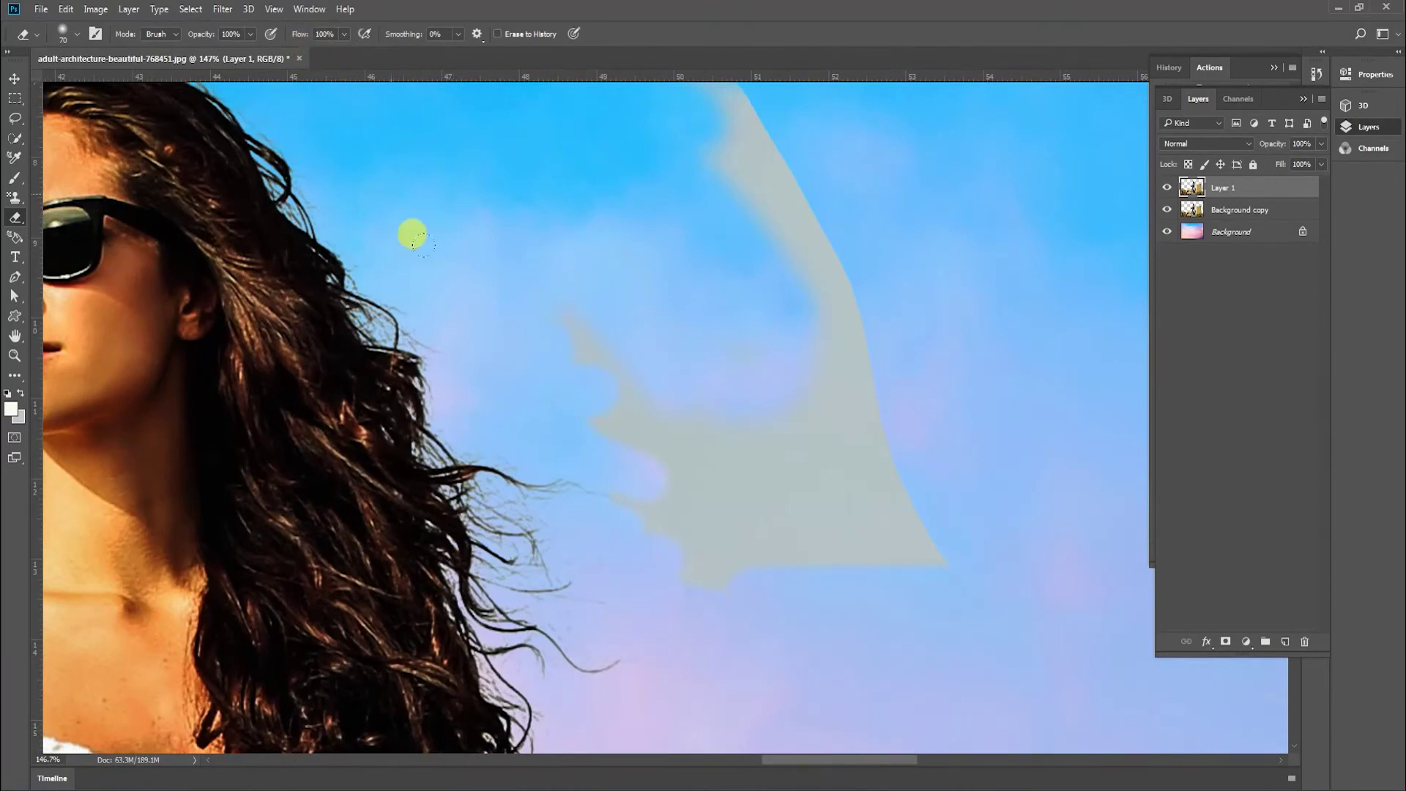
drag(553, 384, 625, 468)
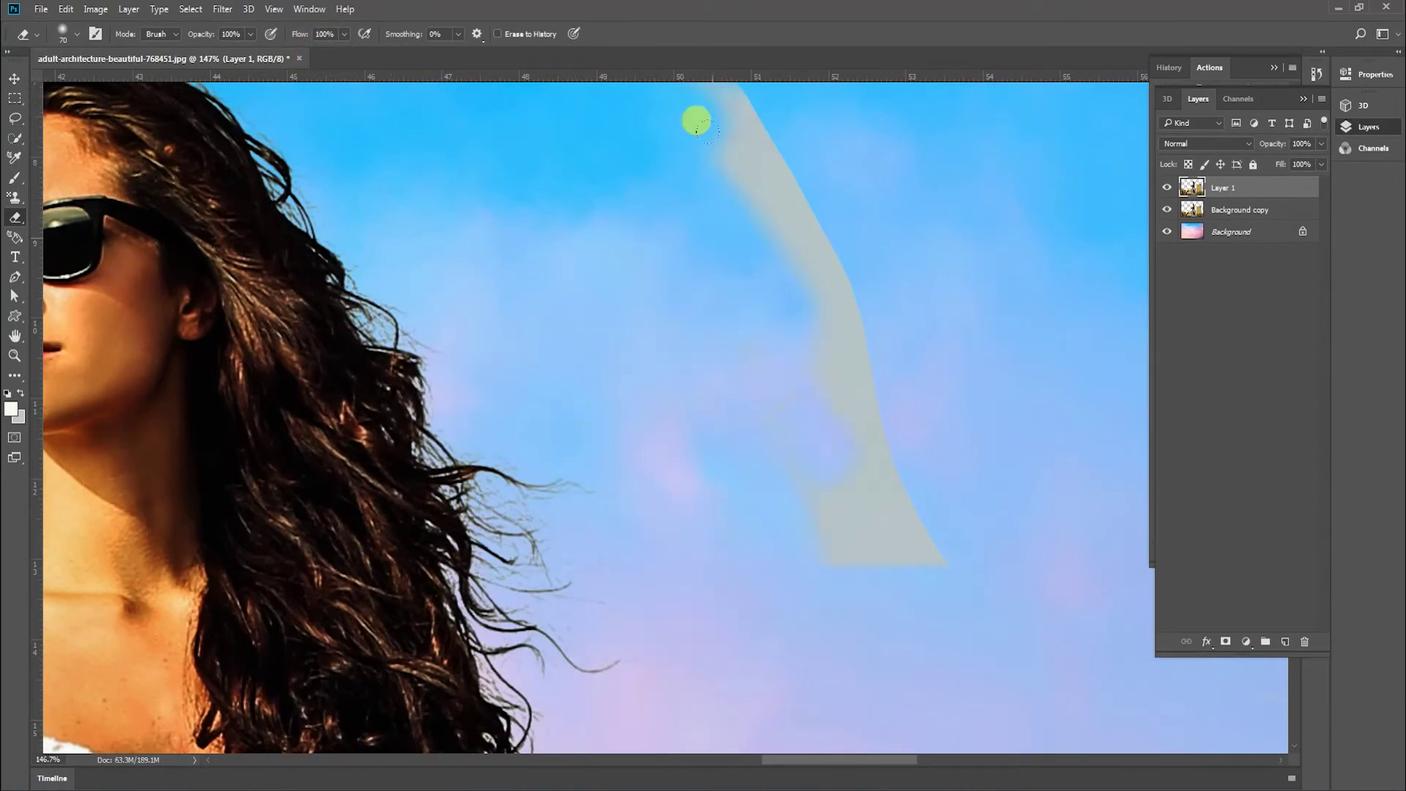
drag(697, 121, 897, 475)
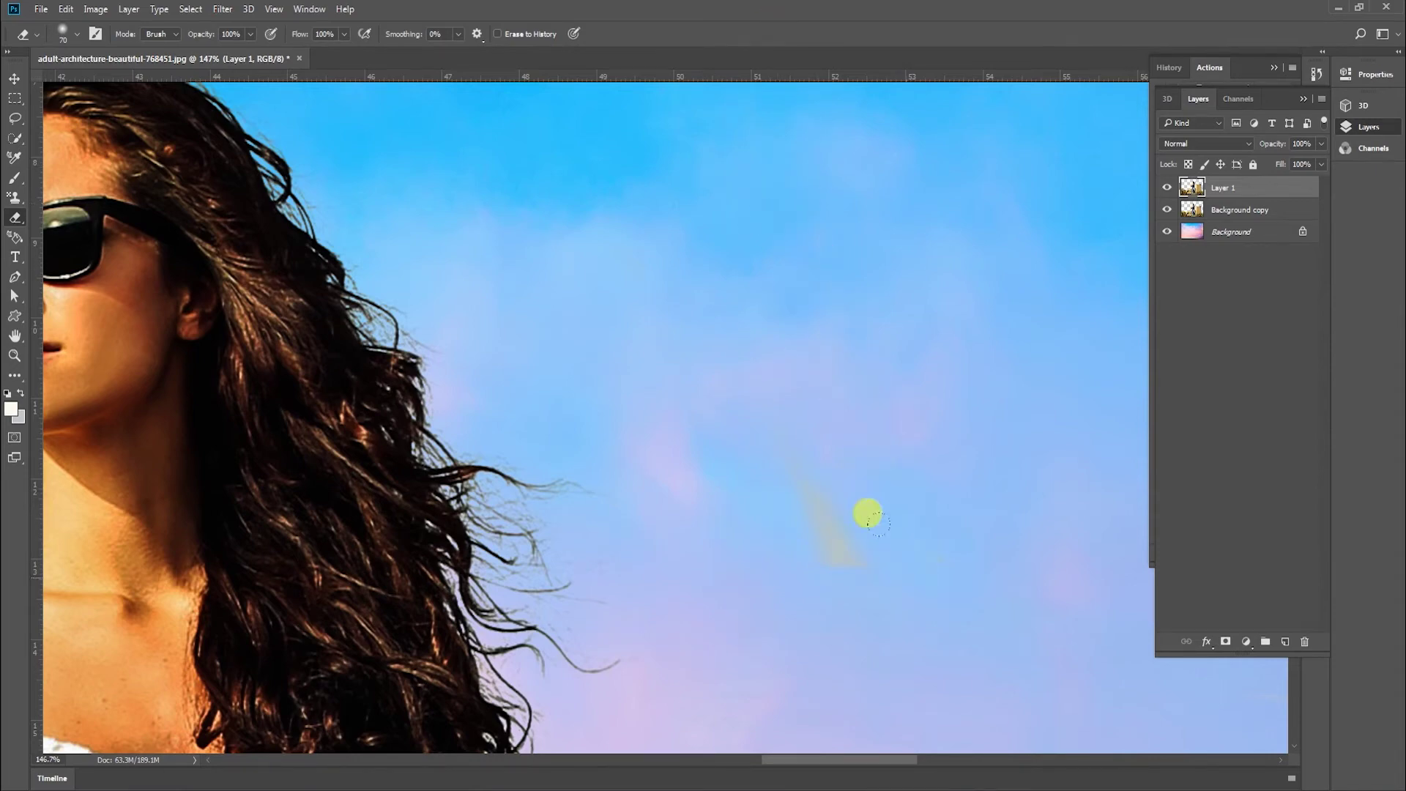
drag(785, 407, 580, 161)
drag(774, 280, 572, 151)
drag(568, 613, 574, 258)
Erase the grey sky patch above the building's roof edge with the 70 px Eraser
drag(523, 198, 467, 224)
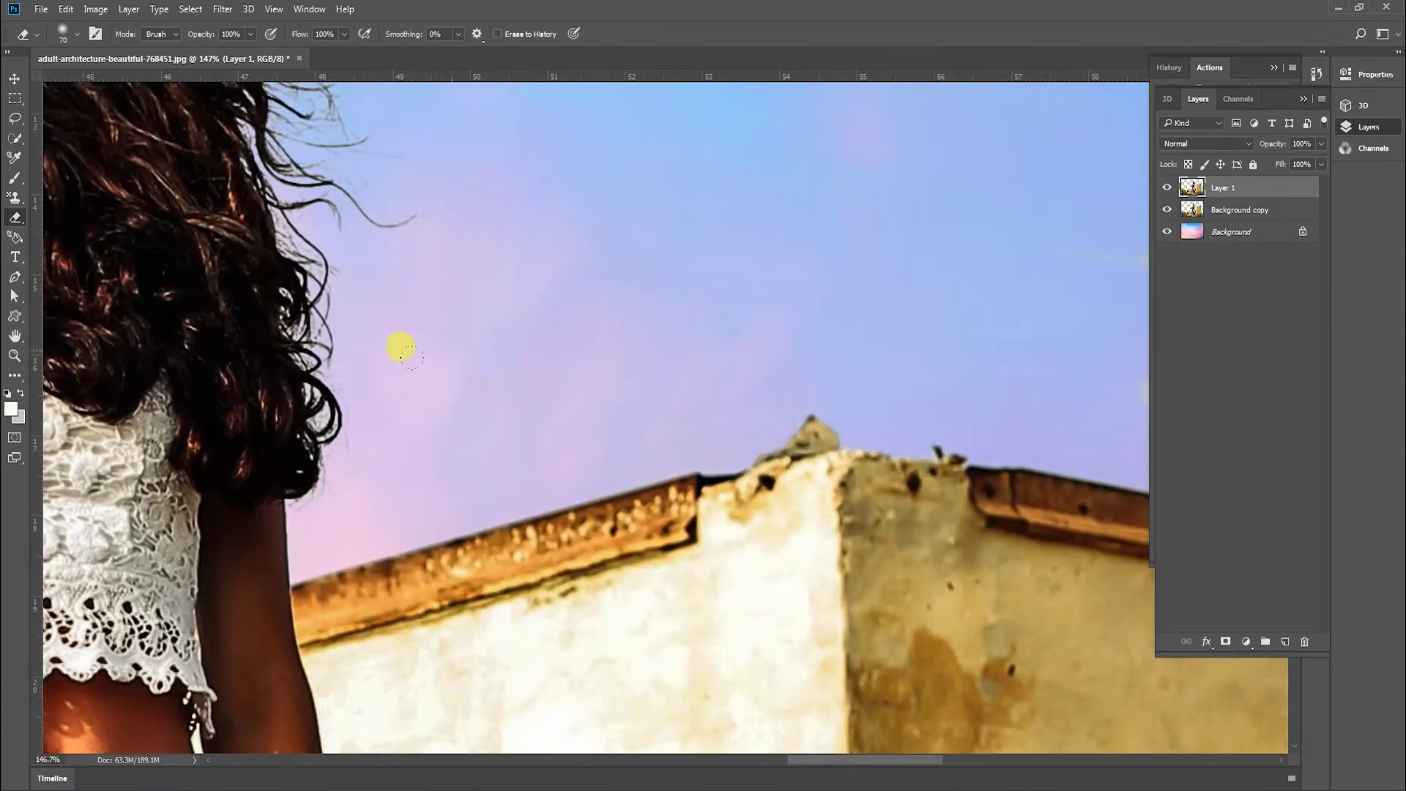
mouse_move(350, 443)
mouse_down()
mouse_move(433, 508)
mouse_move(540, 546)
mouse_move(762, 502)
mouse_move(575, 329)
mouse_move(329, 393)
mouse_up()
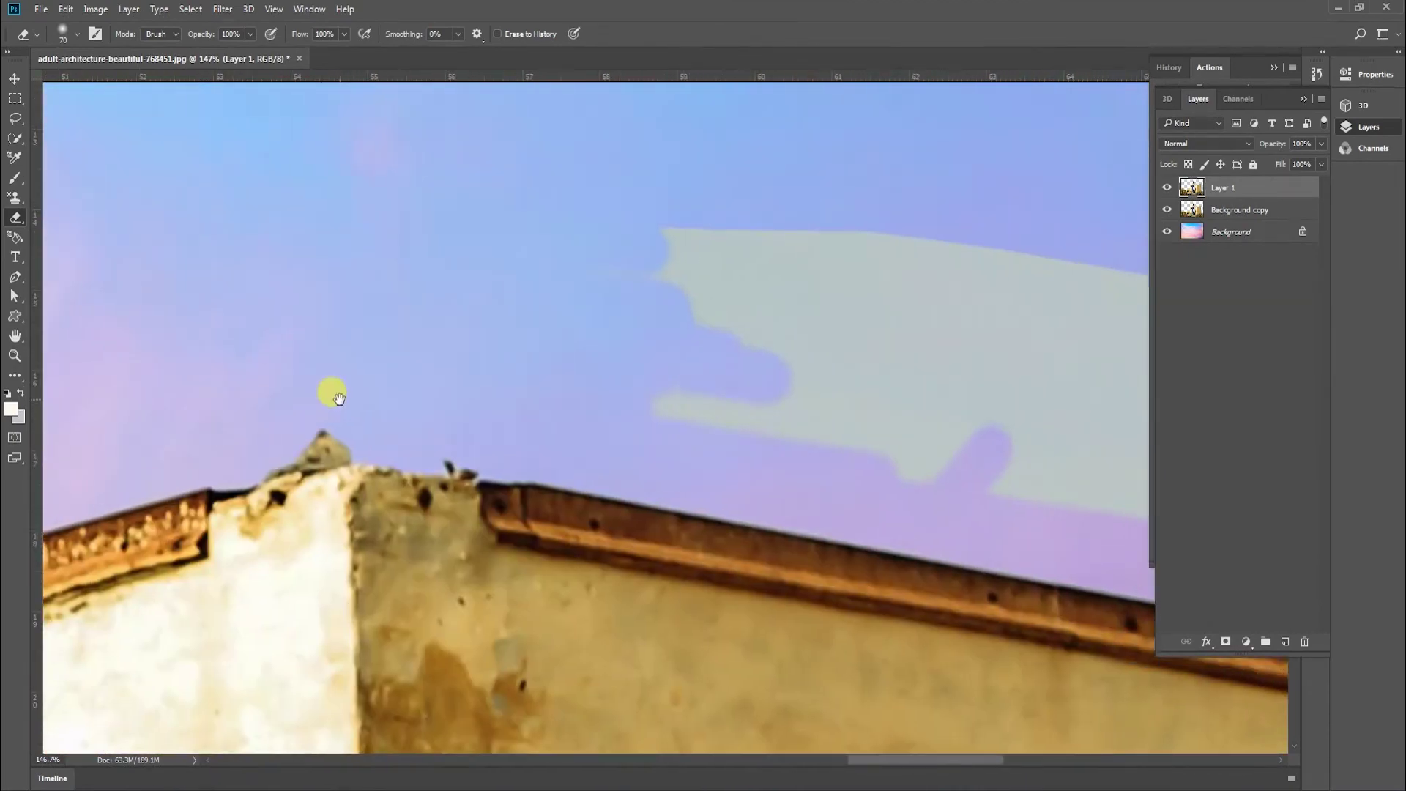
mouse_move(439, 242)
mouse_down()
mouse_move(451, 201)
mouse_move(582, 267)
mouse_move(776, 464)
mouse_move(734, 414)
mouse_move(586, 361)
mouse_move(608, 308)
mouse_move(1205, 301)
mouse_up()
drag(492, 283, 392, 278)
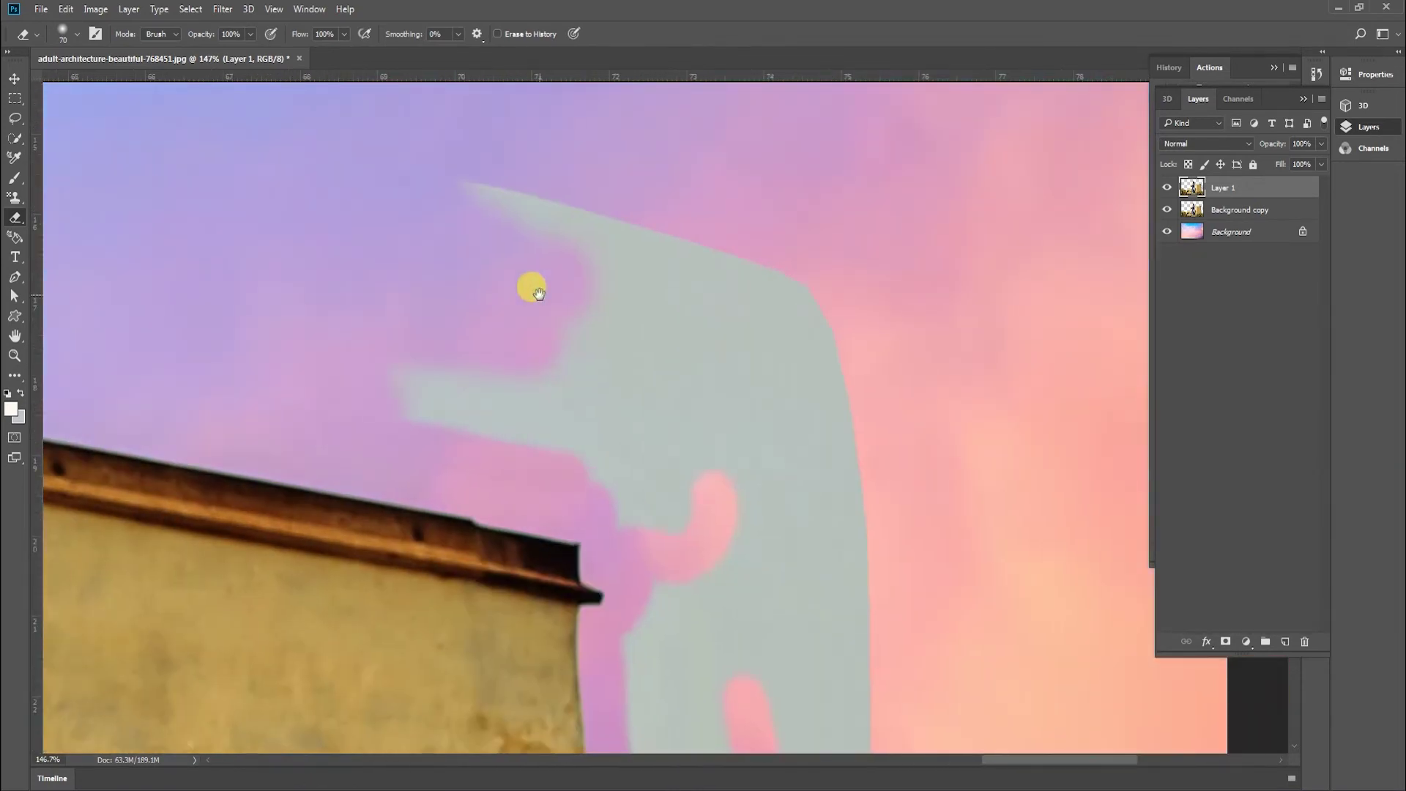
Erase the grey area around the building's far roof corner and down along the upper part of the wall
mouse_move(571, 462)
mouse_down()
mouse_move(615, 405)
mouse_move(929, 398)
mouse_move(1145, 336)
mouse_move(599, 207)
mouse_move(747, 546)
mouse_move(808, 787)
mouse_up()
mouse_move(800, 492)
mouse_down()
mouse_move(671, 718)
mouse_move(627, 671)
mouse_move(646, 742)
mouse_up()
drag(702, 465, 713, 434)
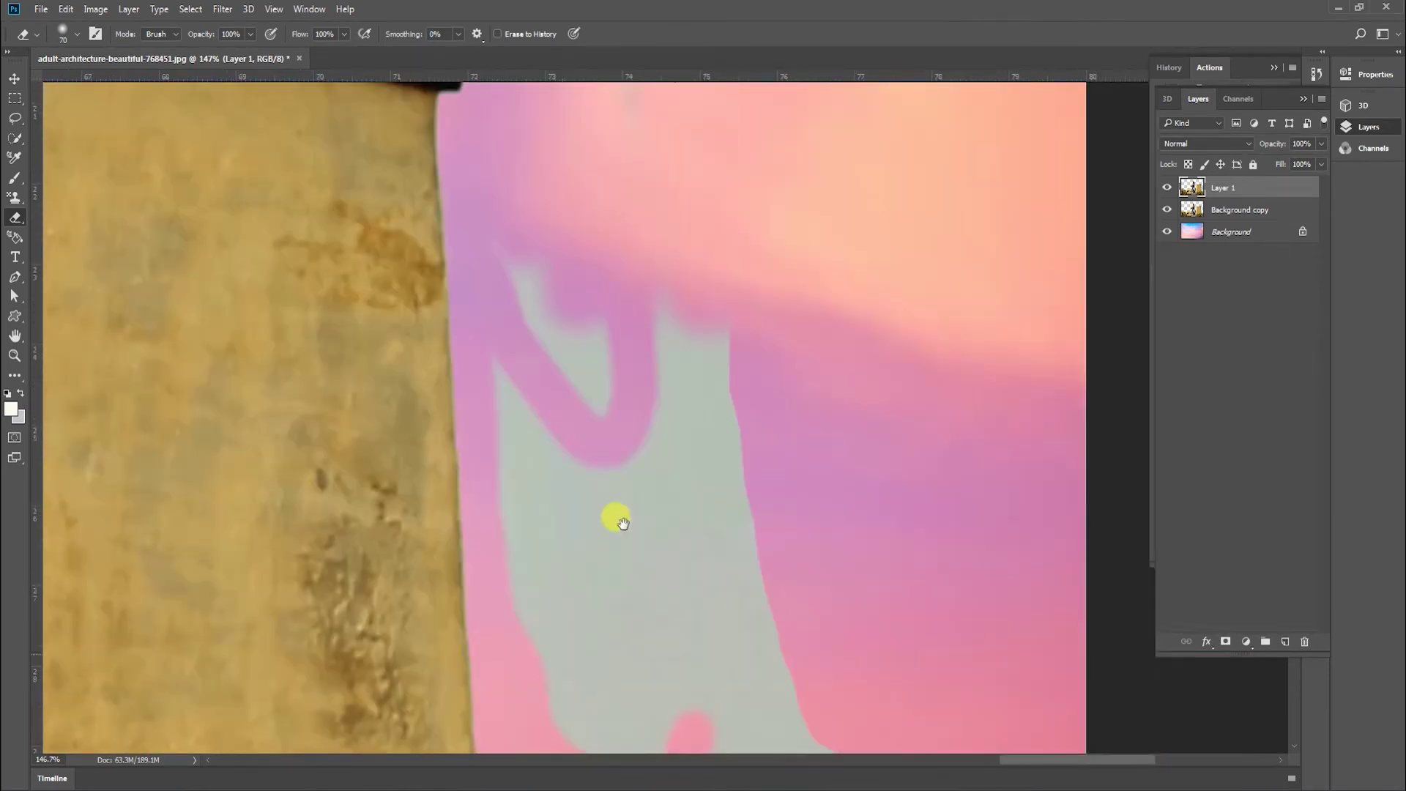
mouse_move(618, 517)
mouse_down()
mouse_move(684, 345)
mouse_move(594, 233)
mouse_move(486, 222)
mouse_move(486, 426)
mouse_move(543, 659)
mouse_move(528, 430)
mouse_move(596, 379)
mouse_move(502, 568)
mouse_move(666, 689)
mouse_move(882, 781)
mouse_up()
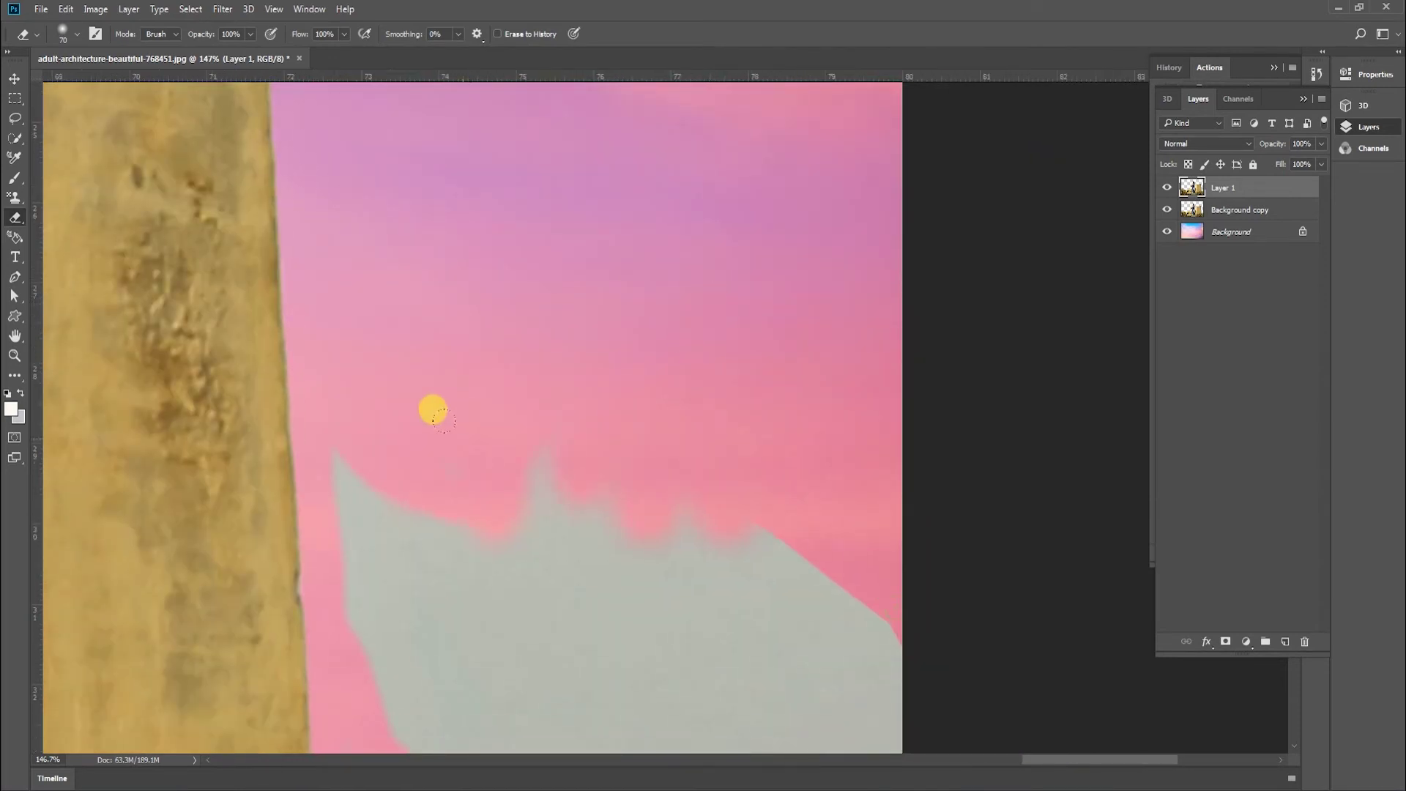
Clear the remaining grey between the lower wall and the image edge, down to just above the yellow wildflowers
mouse_move(433, 410)
mouse_down()
mouse_move(495, 376)
mouse_move(866, 783)
mouse_up()
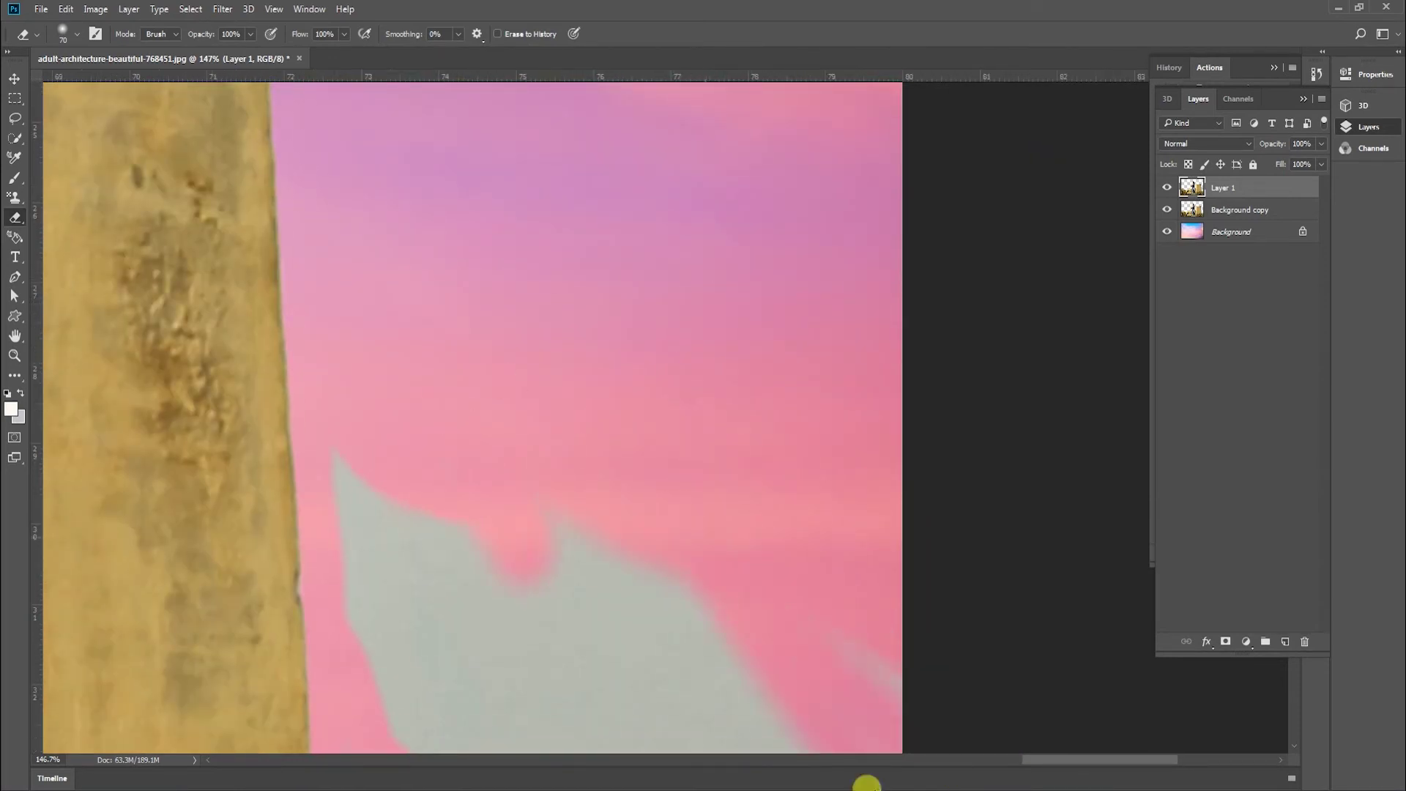
mouse_move(725, 648)
mouse_down()
mouse_move(490, 395)
mouse_move(633, 716)
mouse_move(568, 716)
mouse_move(388, 469)
mouse_move(371, 687)
mouse_up()
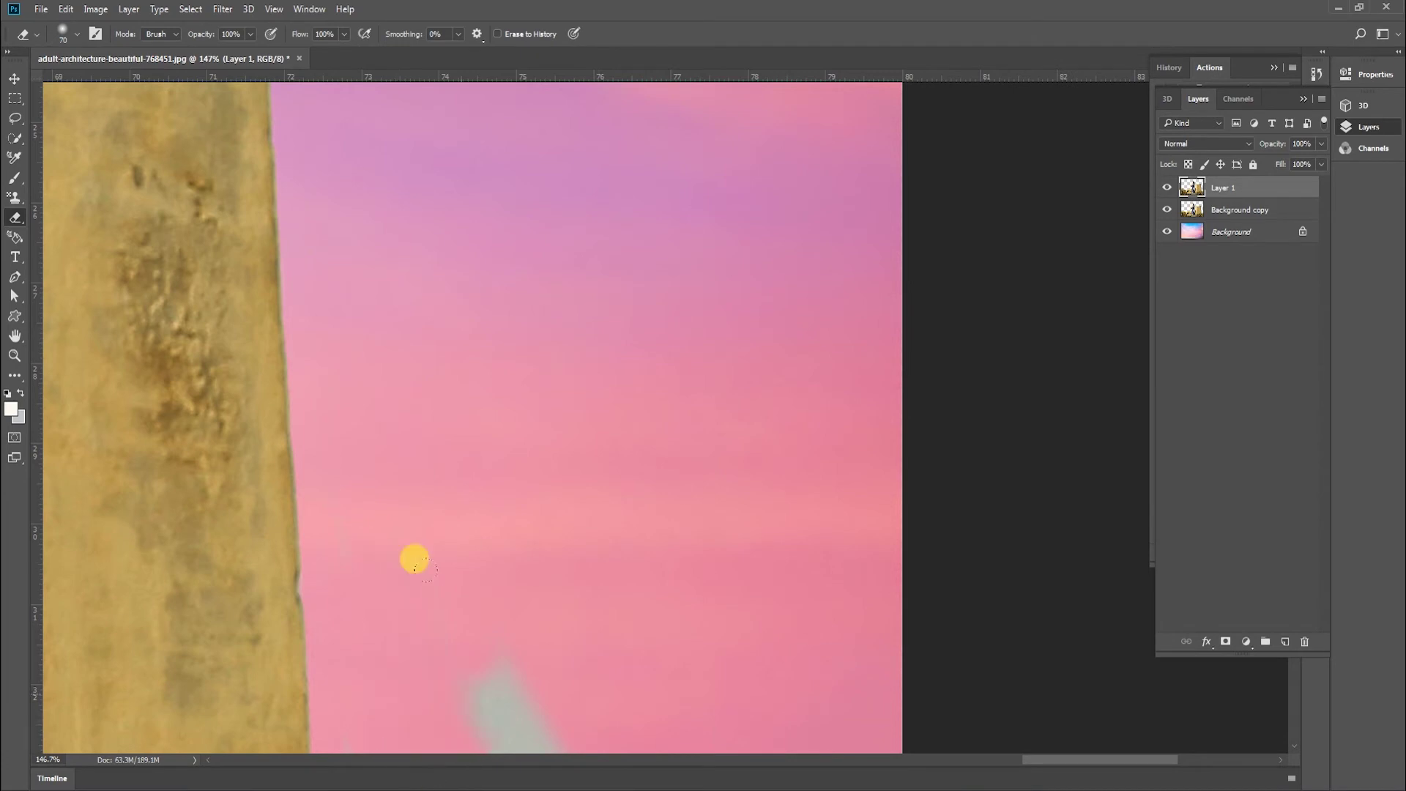
scroll(650, 593, down, 7)
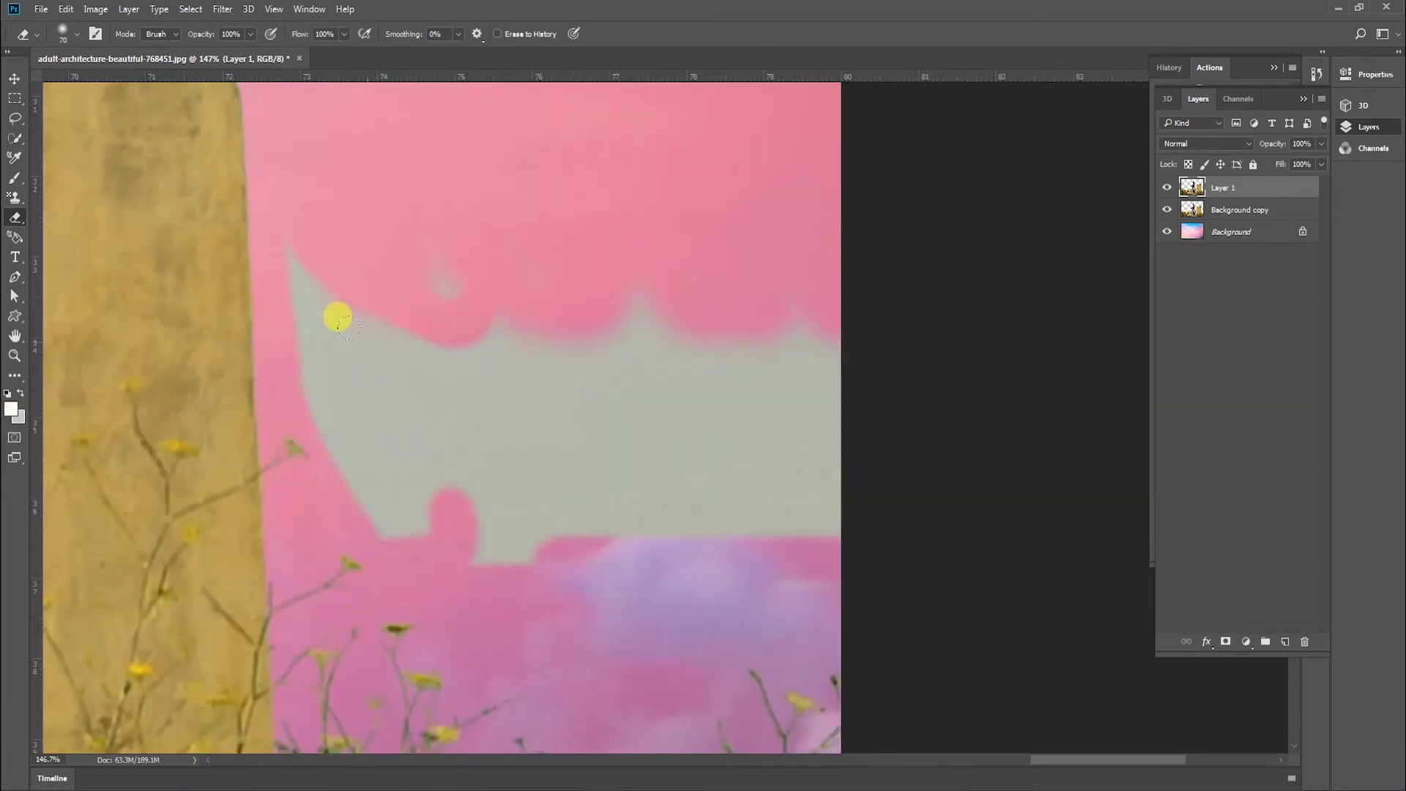
mouse_move(270, 200)
mouse_down()
mouse_move(273, 323)
mouse_move(393, 257)
mouse_move(287, 354)
mouse_move(336, 448)
mouse_move(455, 508)
mouse_move(813, 530)
mouse_move(888, 481)
mouse_move(877, 370)
mouse_up()
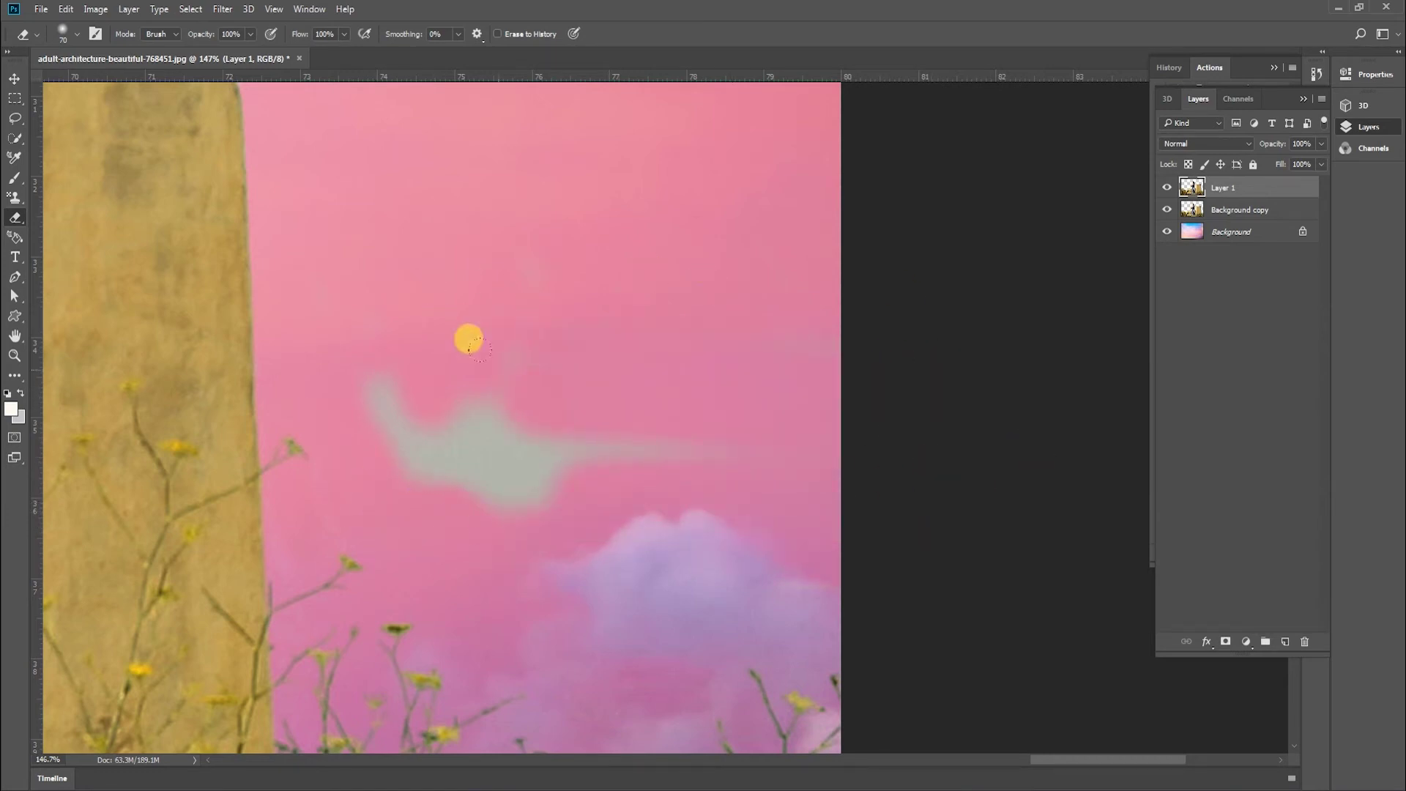
mouse_move(380, 383)
mouse_down()
mouse_move(517, 470)
mouse_move(479, 478)
mouse_move(577, 535)
mouse_move(811, 413)
mouse_up()
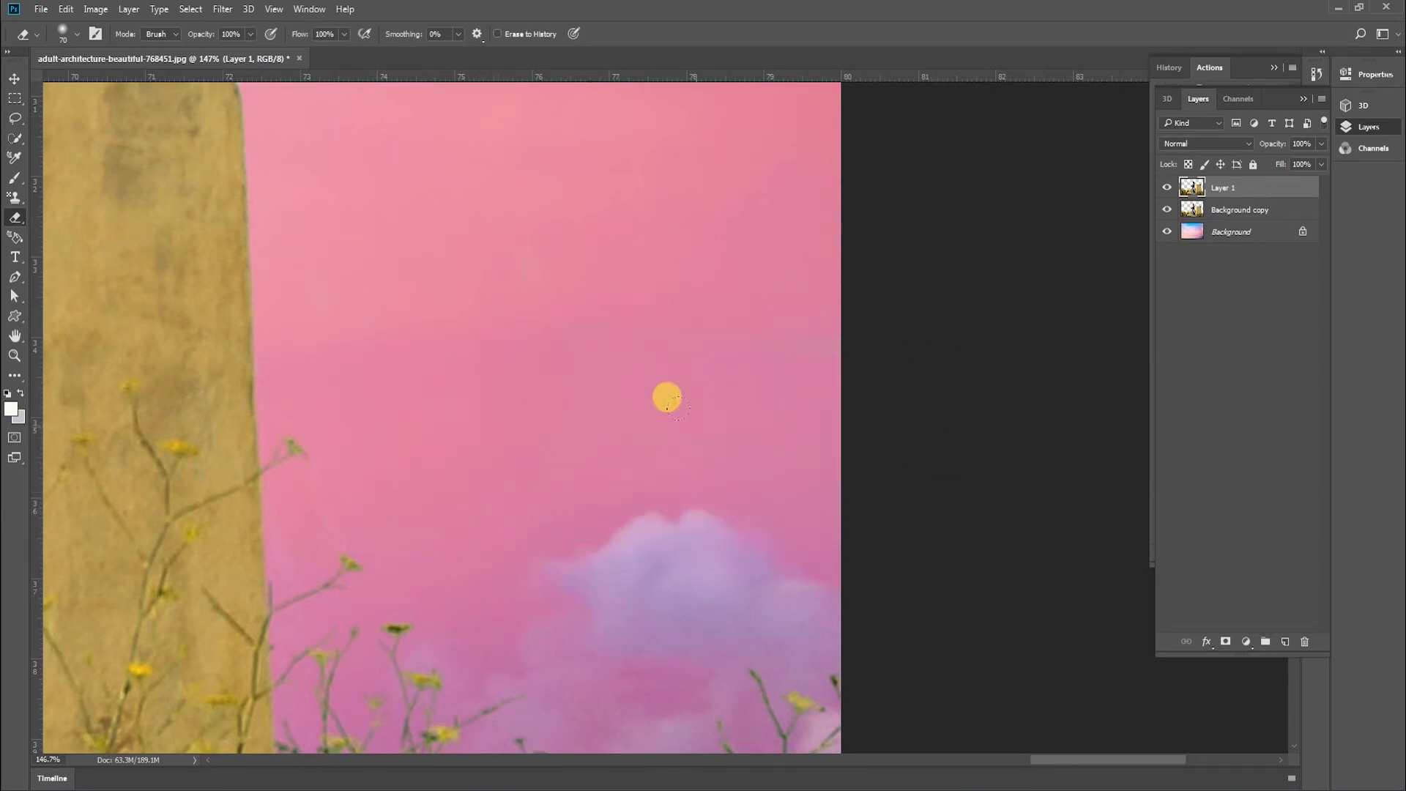
Duplicate the Background sky layer
key(z)
mouse_move(695, 419)
mouse_down()
mouse_move(648, 462)
mouse_move(711, 470)
mouse_up()
key(space)
key(e)
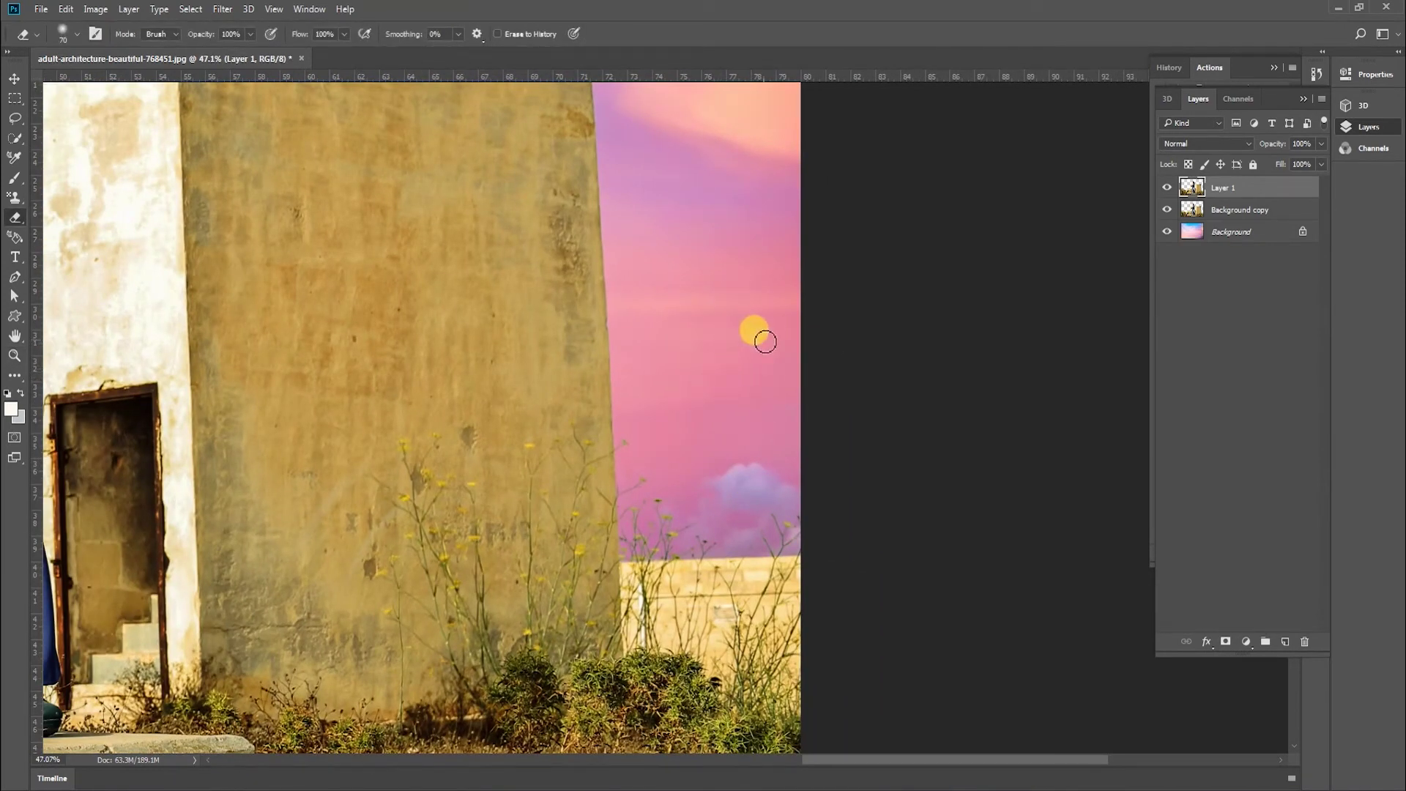
key(z)
right_click(579, 341)
click(621, 351)
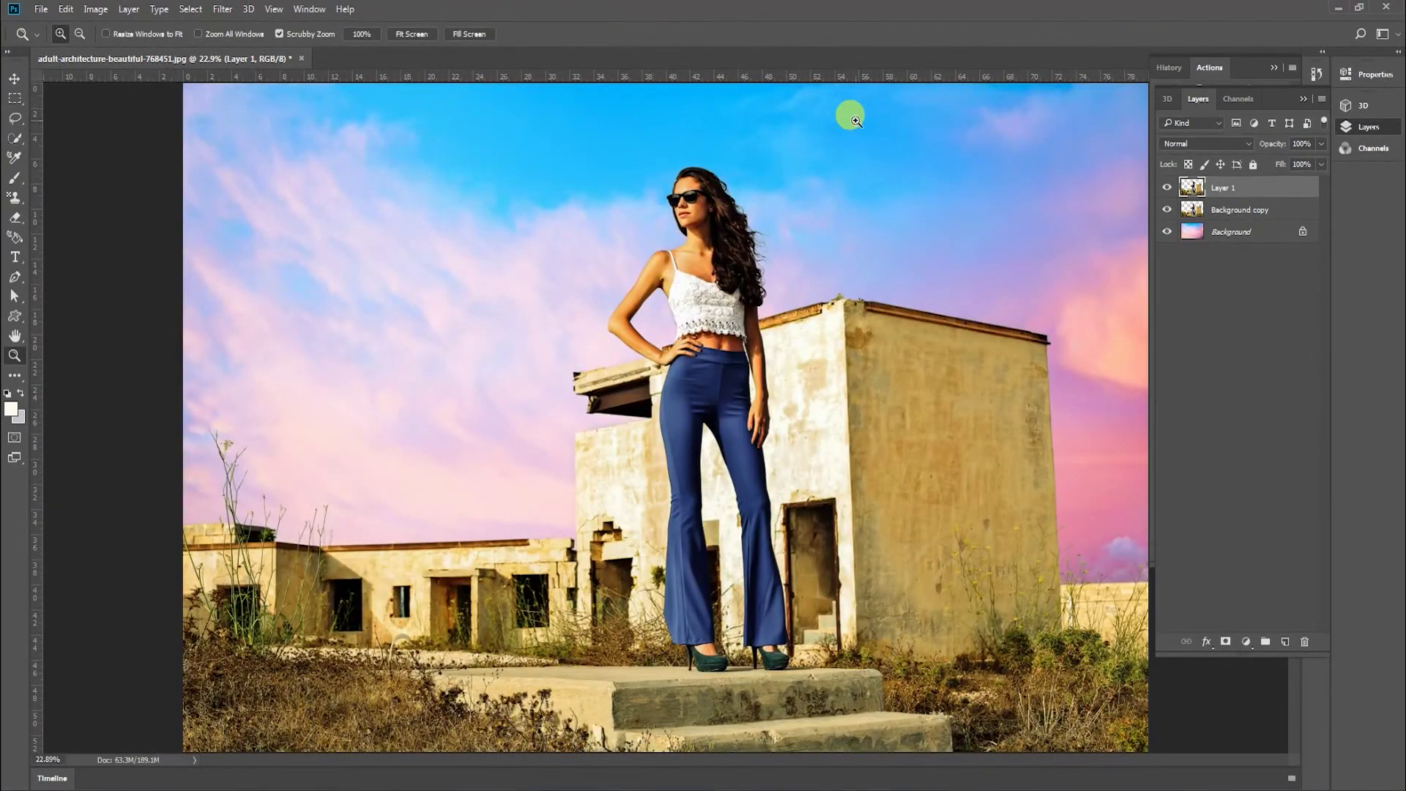
key(v)
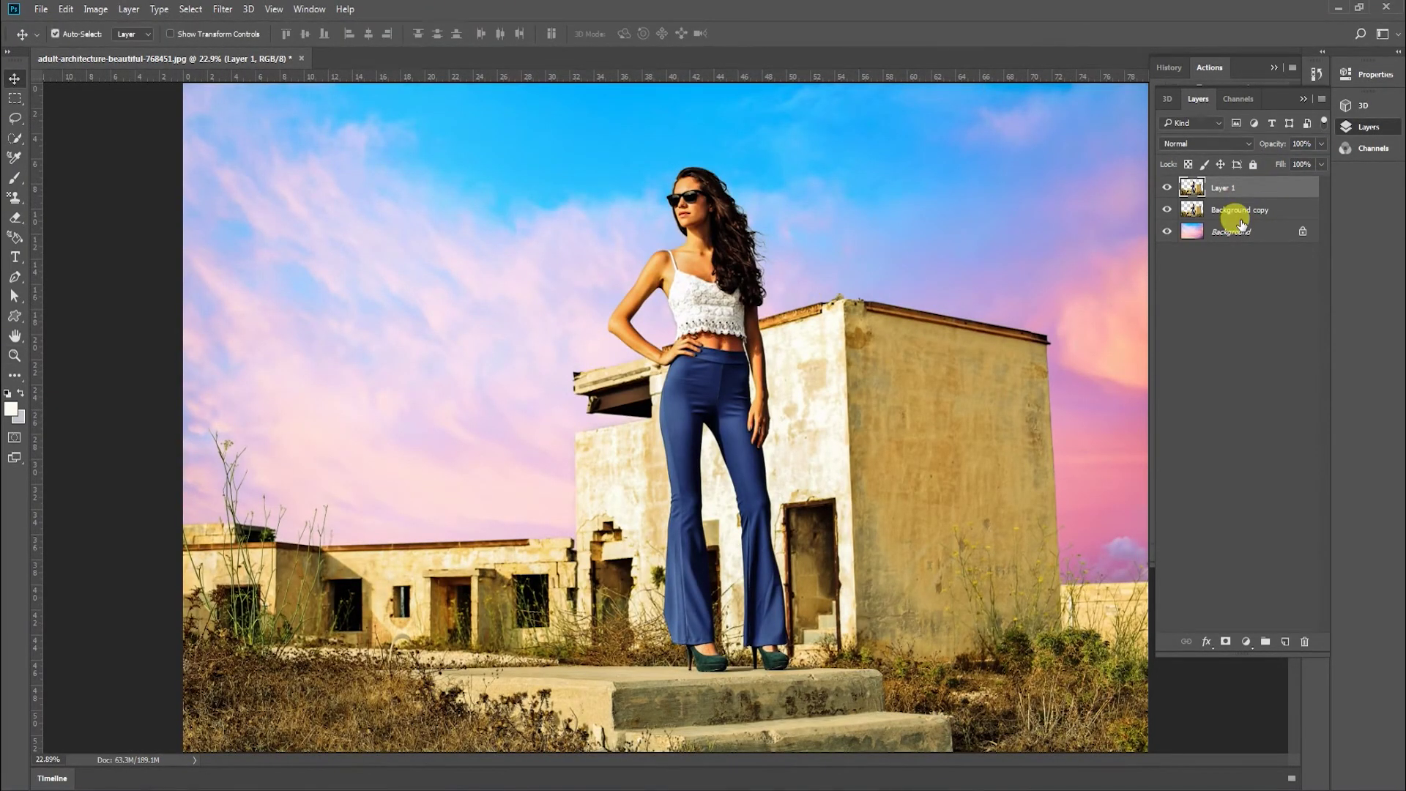
click(1252, 236)
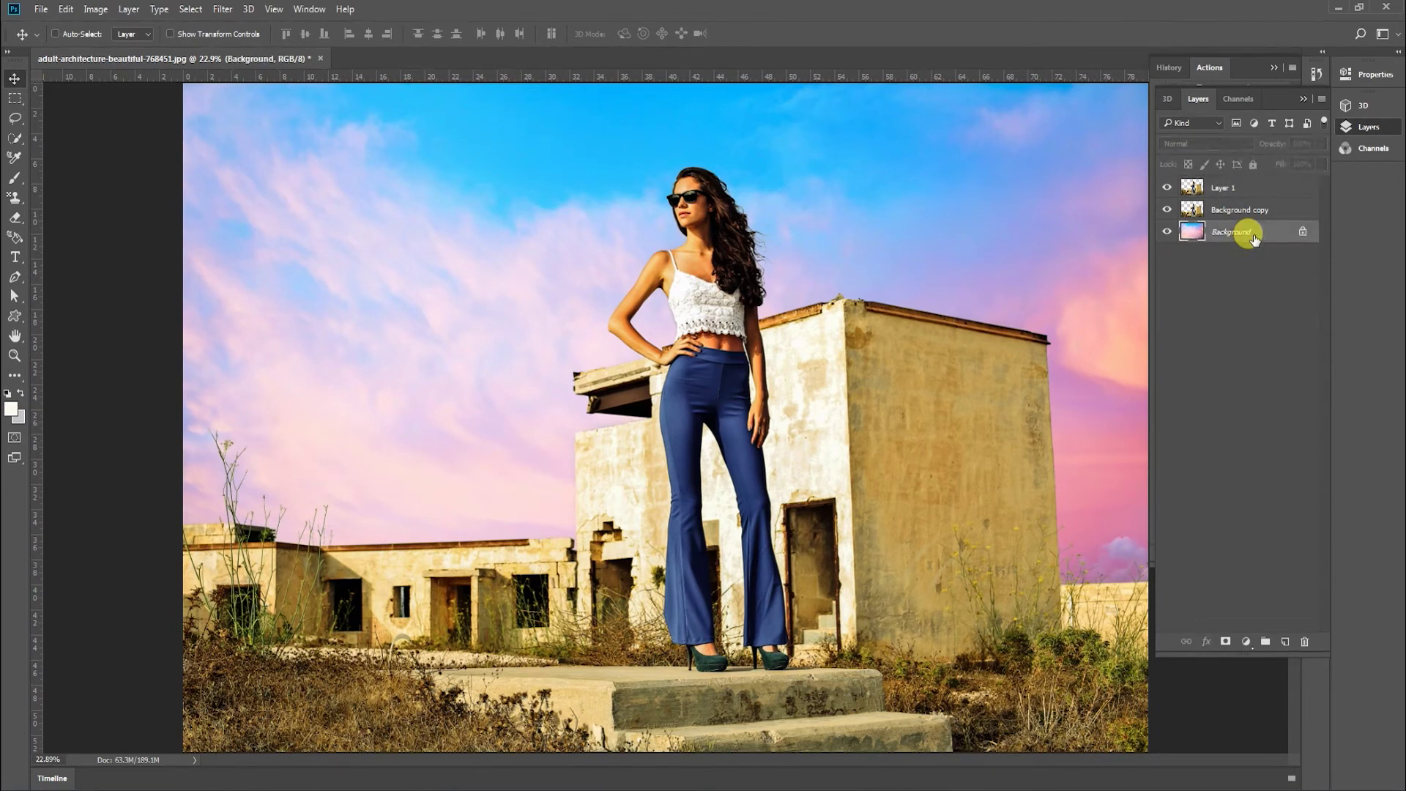
drag(1255, 238, 1284, 640)
click(1223, 256)
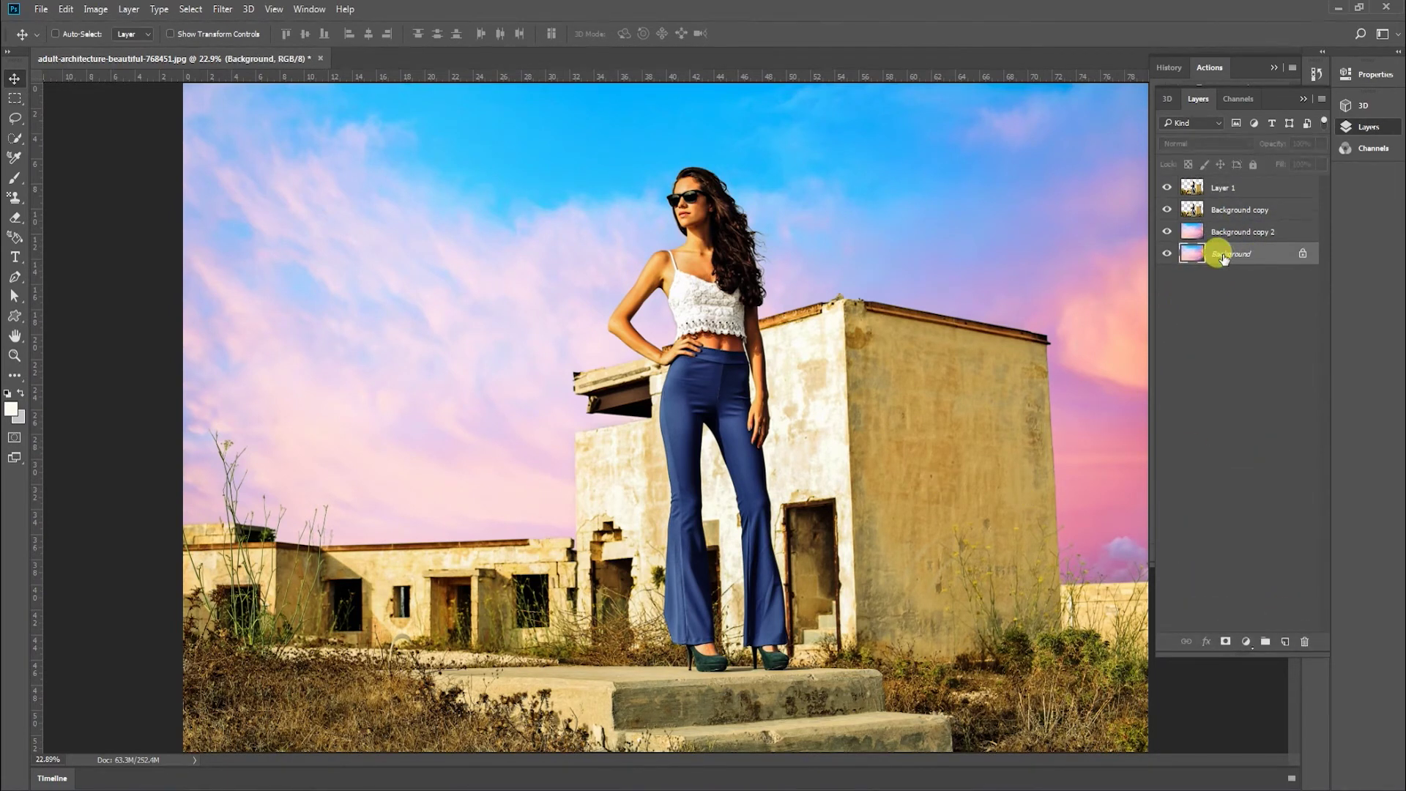
Hide the original Background layer and move the sky on Background copy 2 upward behind the woman and building
click(1167, 254)
click(1239, 230)
drag(959, 423, 1023, 489)
drag(1067, 373, 1069, 391)
Darken the copied sky with Curves at input 140 and output 98, and fine-tune its midtones with Color Balance
key(ctrl+m)
drag(982, 429, 1009, 462)
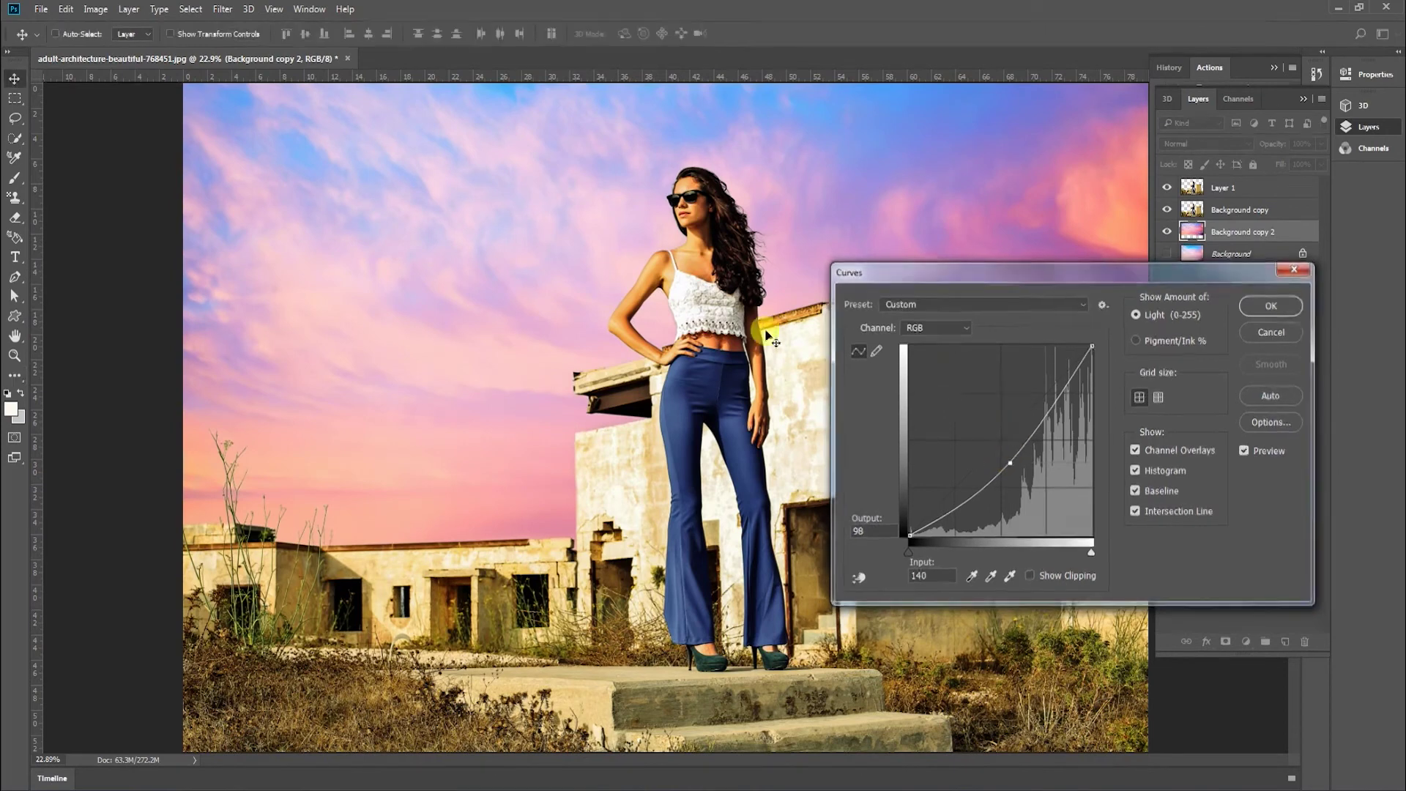
key(Return)
key(ctrl+b)
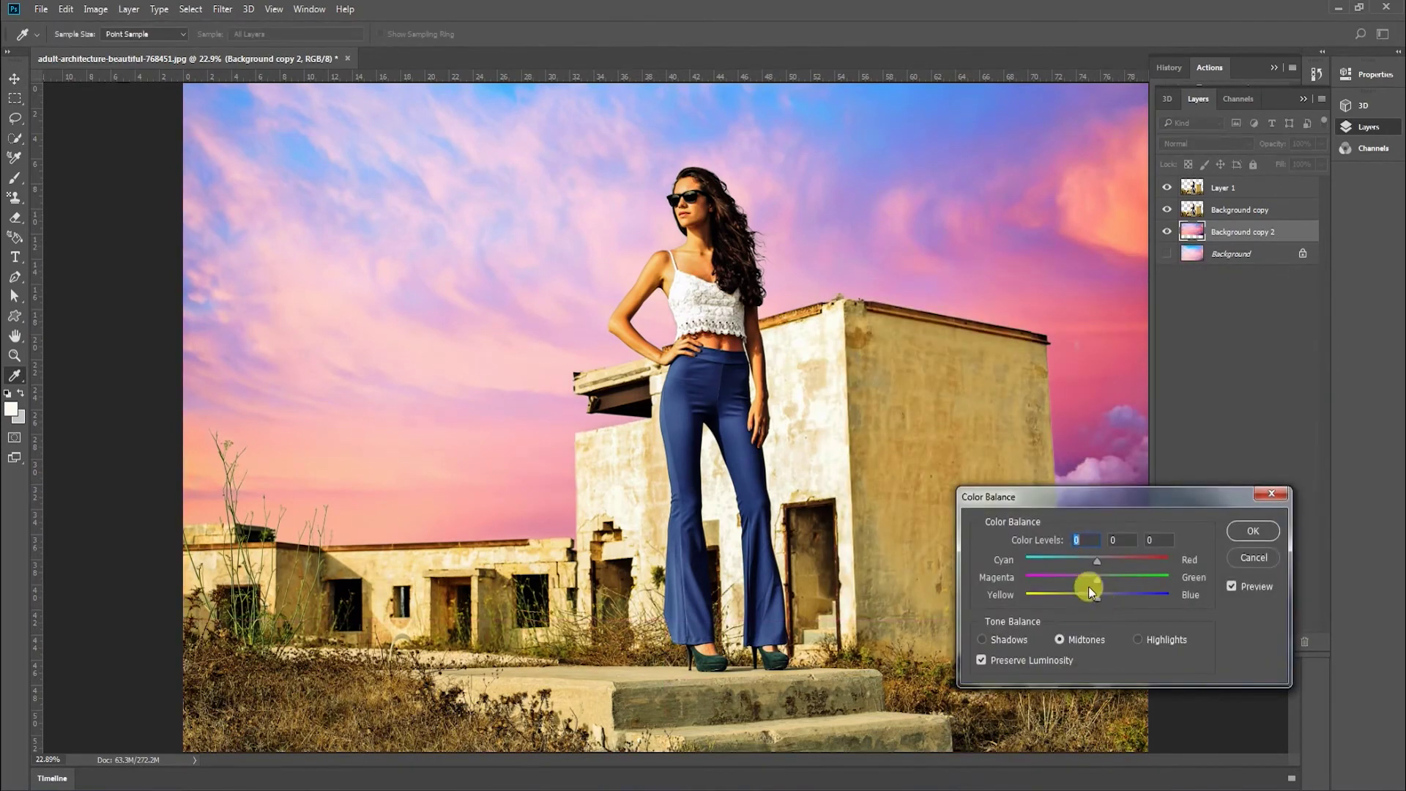
mouse_move(1092, 562)
mouse_down()
mouse_move(1074, 596)
mouse_move(1126, 580)
mouse_move(1088, 580)
mouse_up()
key(Return)
Apply a slight RGB Curves adjustment to Layer 1 with a point at input 69 and output 68
click(1224, 189)
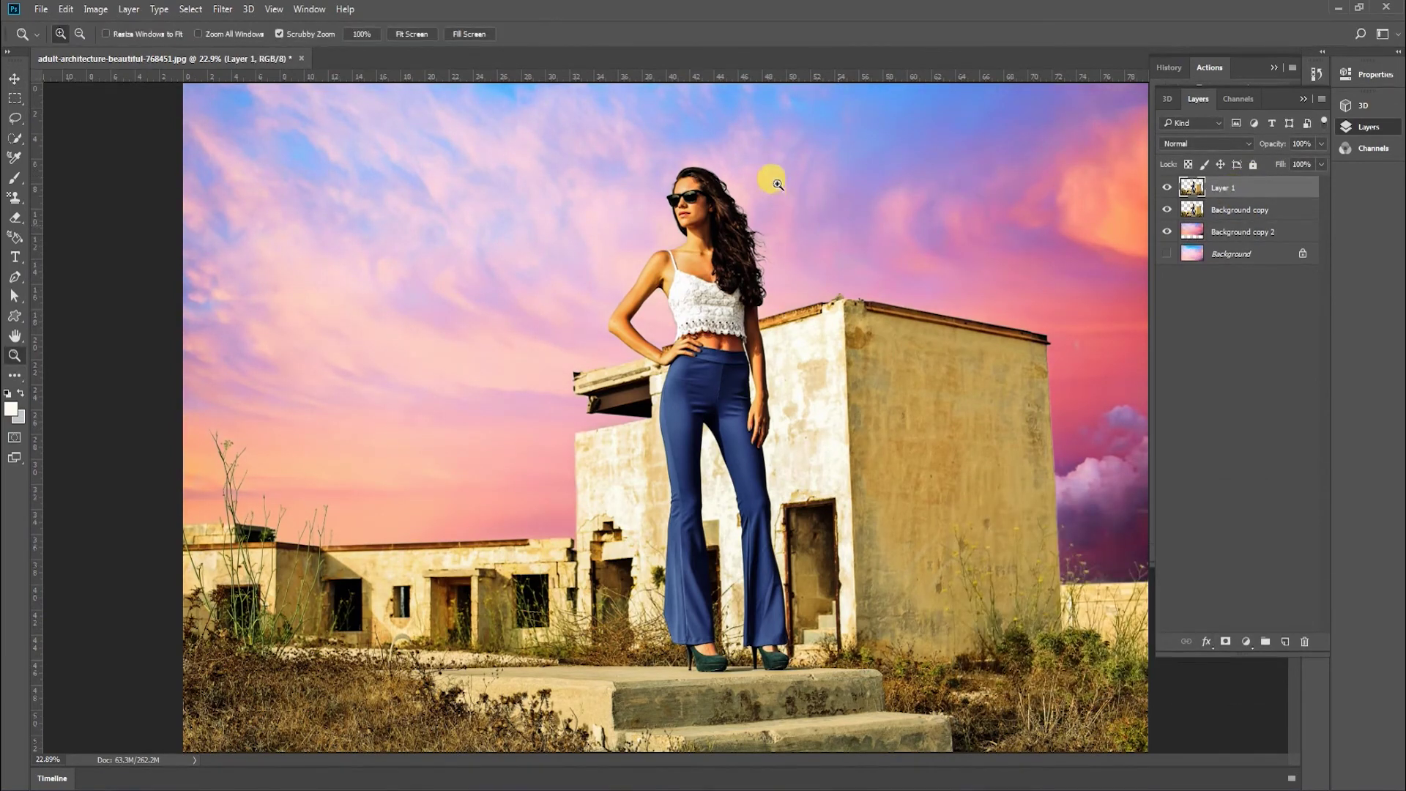
key(z)
drag(775, 184, 833, 112)
drag(665, 171, 735, 246)
drag(615, 265, 614, 184)
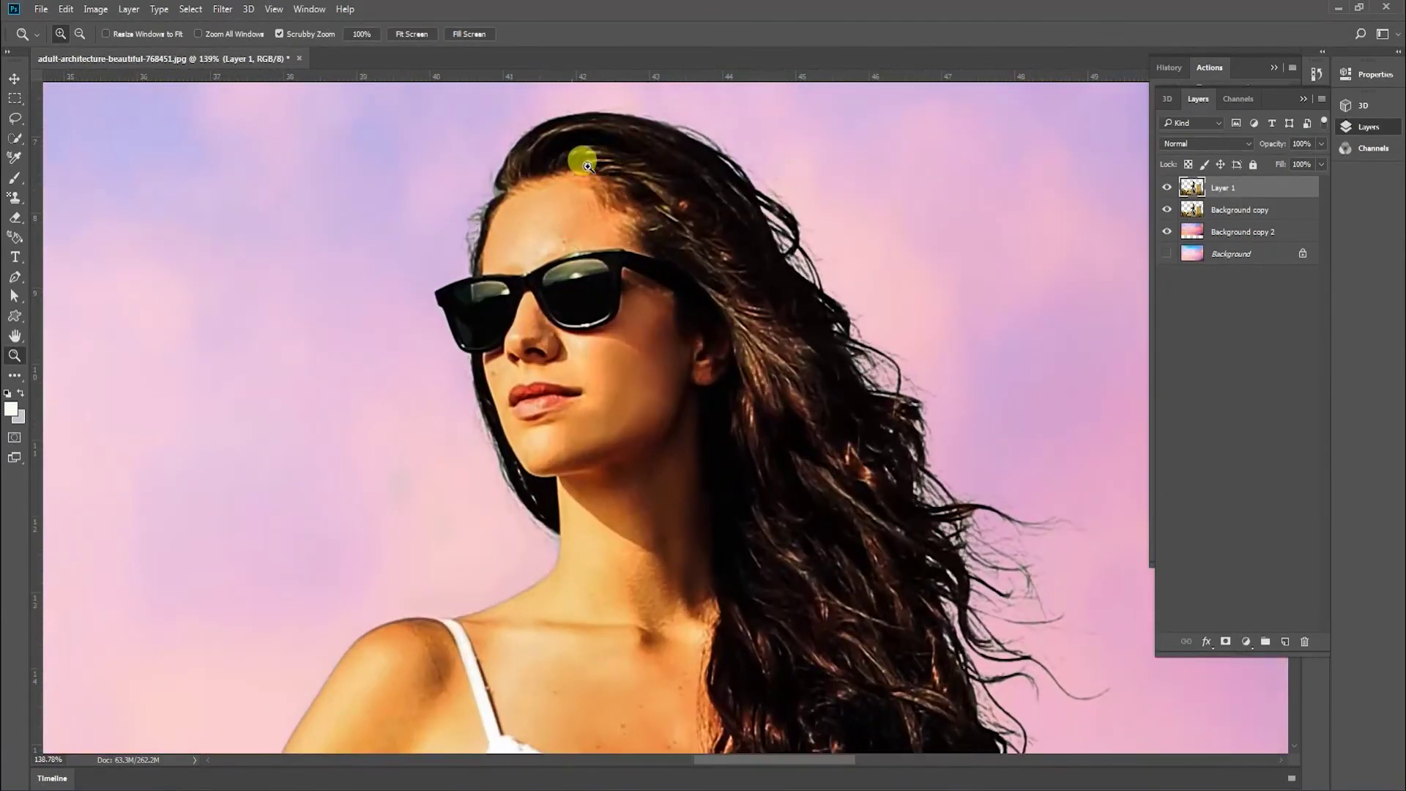
right_click(673, 348)
click(714, 361)
drag(747, 116, 751, 116)
key(ctrl+m)
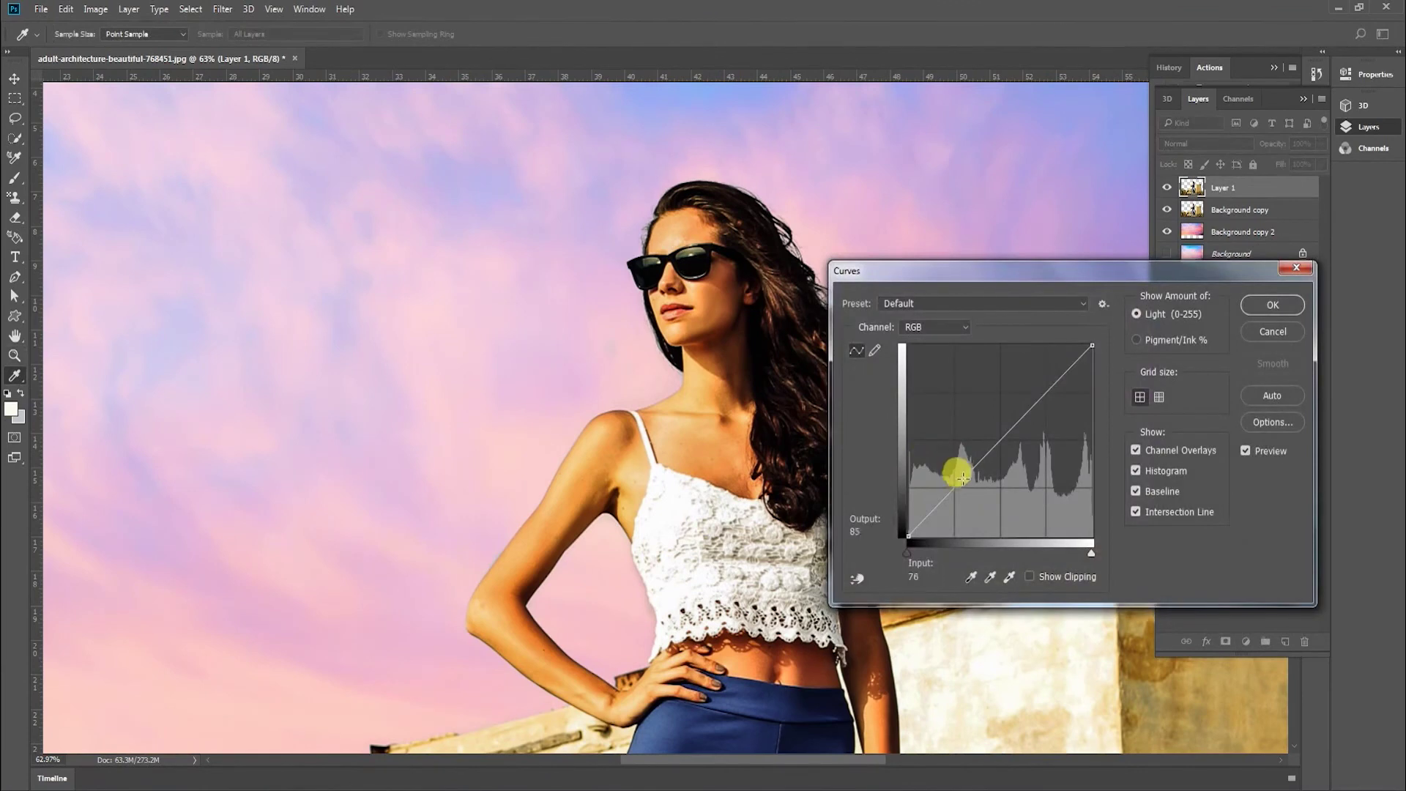
click(957, 483)
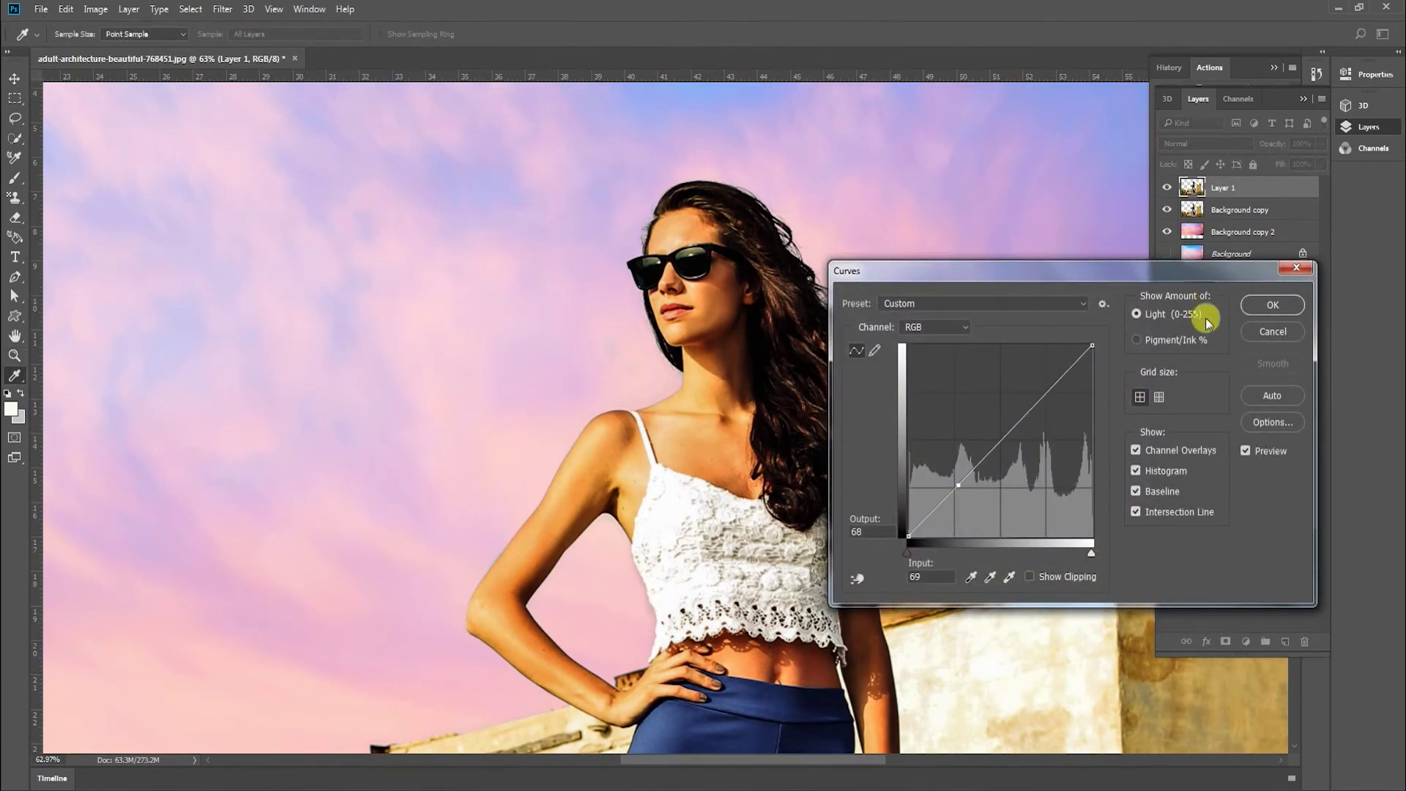
click(1259, 304)
Examine the cutout edges around the woman's face and hair and the overall blend with the new sky
drag(634, 287, 696, 201)
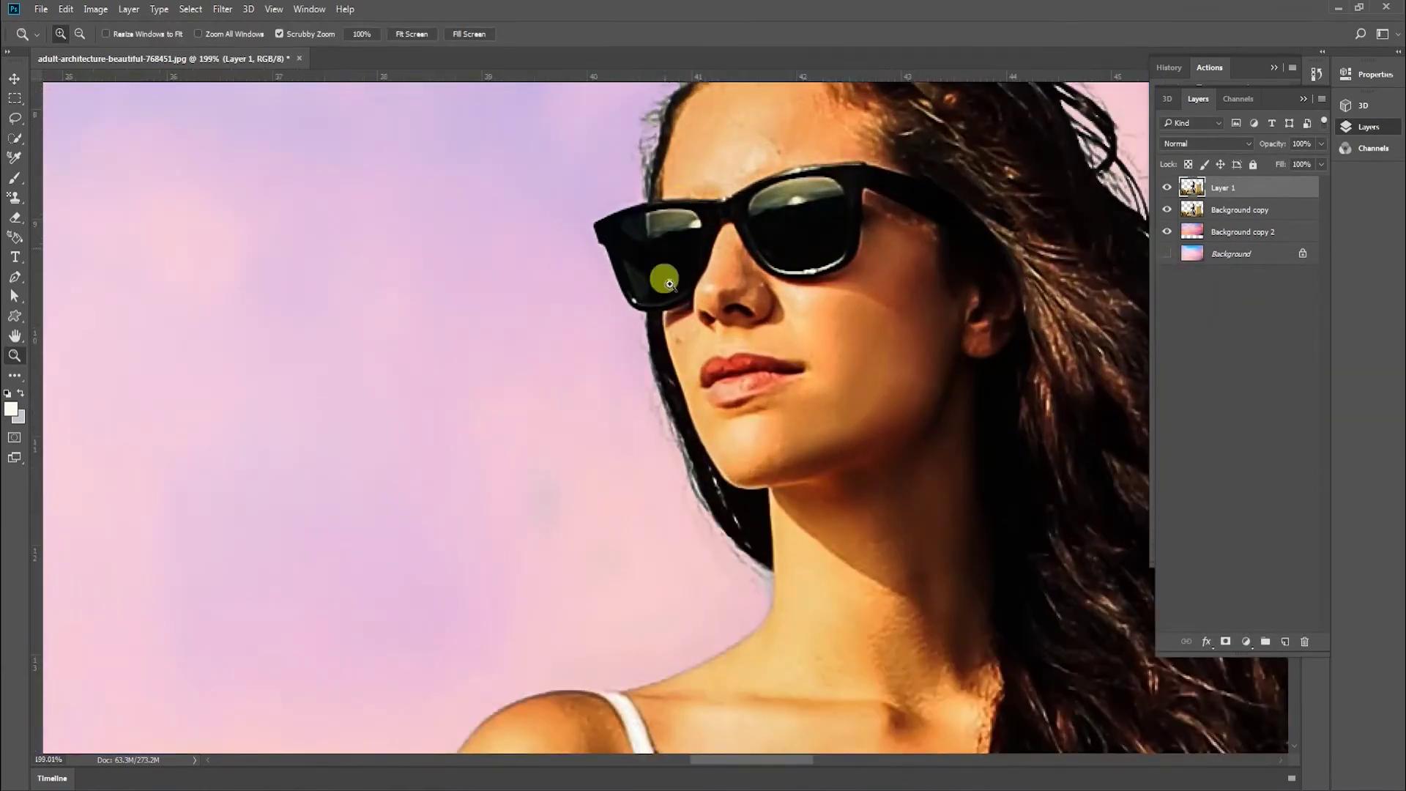
drag(765, 230, 248, 293)
right_click(430, 297)
click(443, 307)
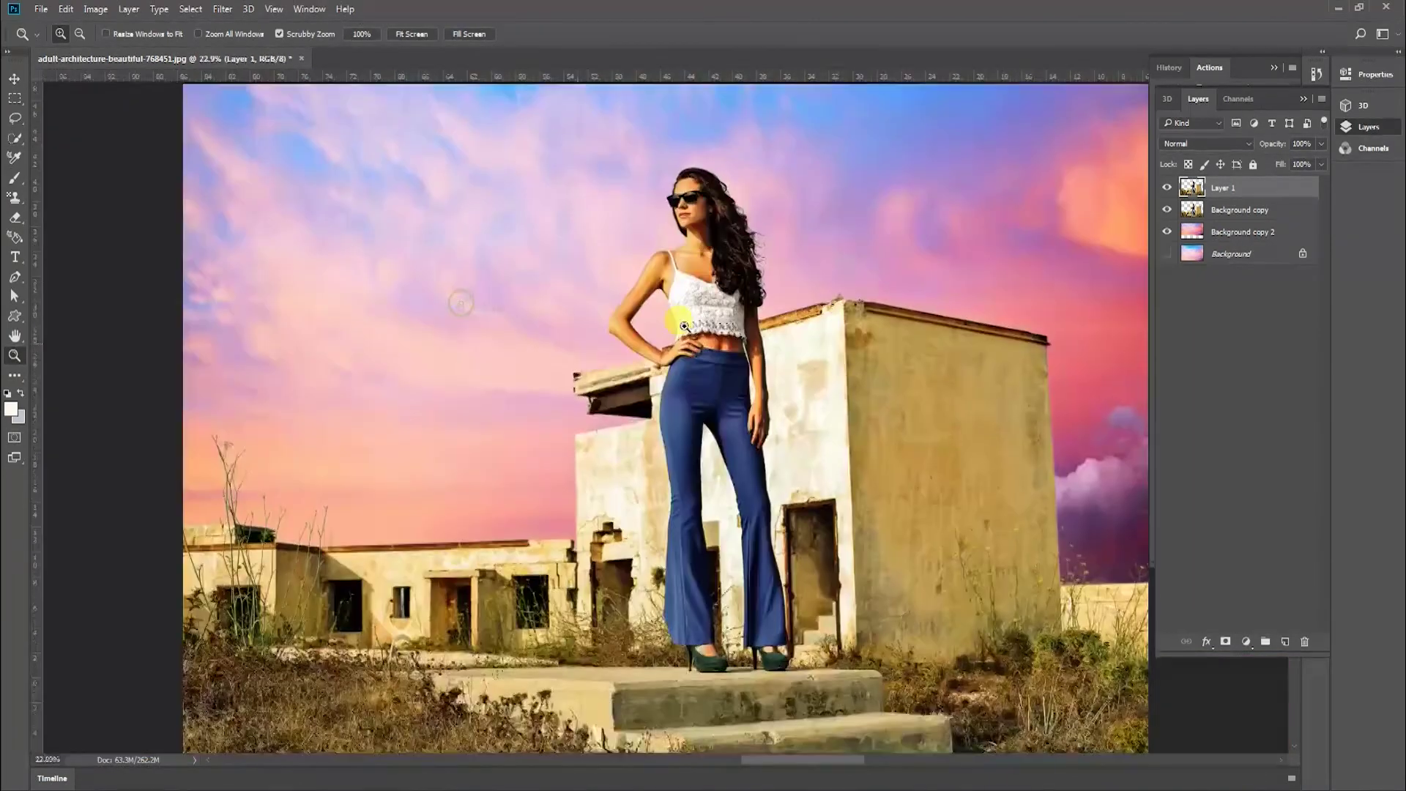
drag(706, 120, 813, 125)
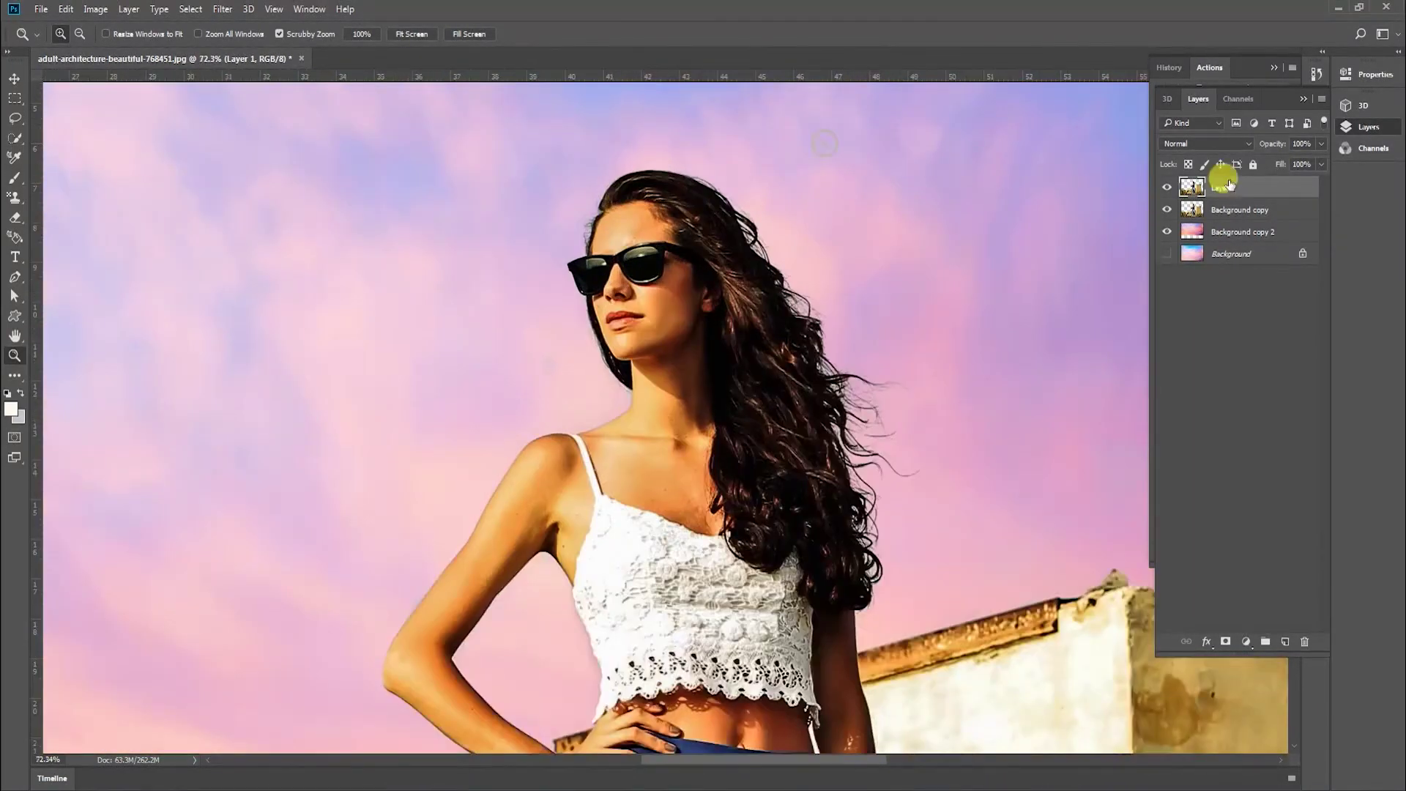
Try limiting Layer 1's blending by setting the Blend If highlights for This Layer to 148 on the Gray channel
double_click(1298, 190)
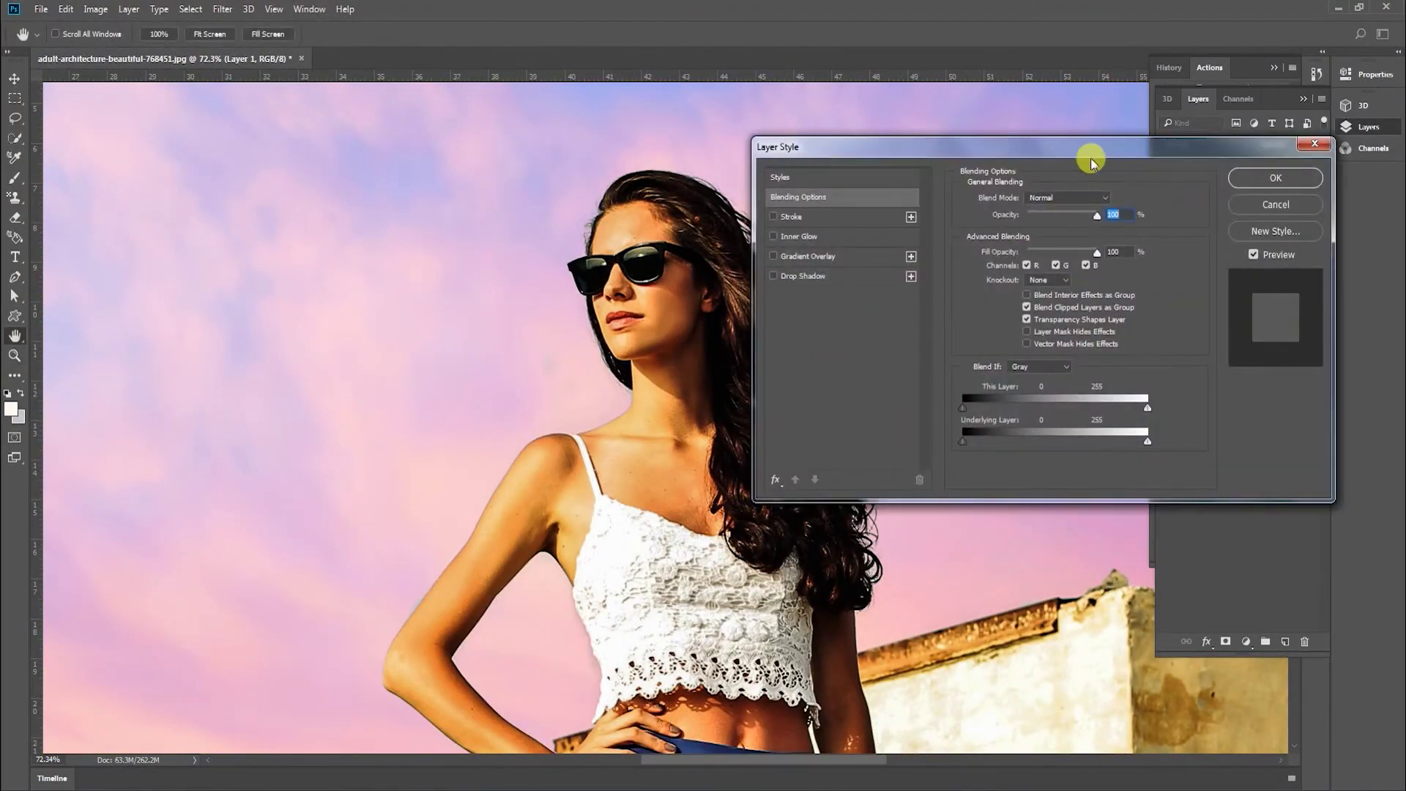
drag(1092, 156, 1274, 236)
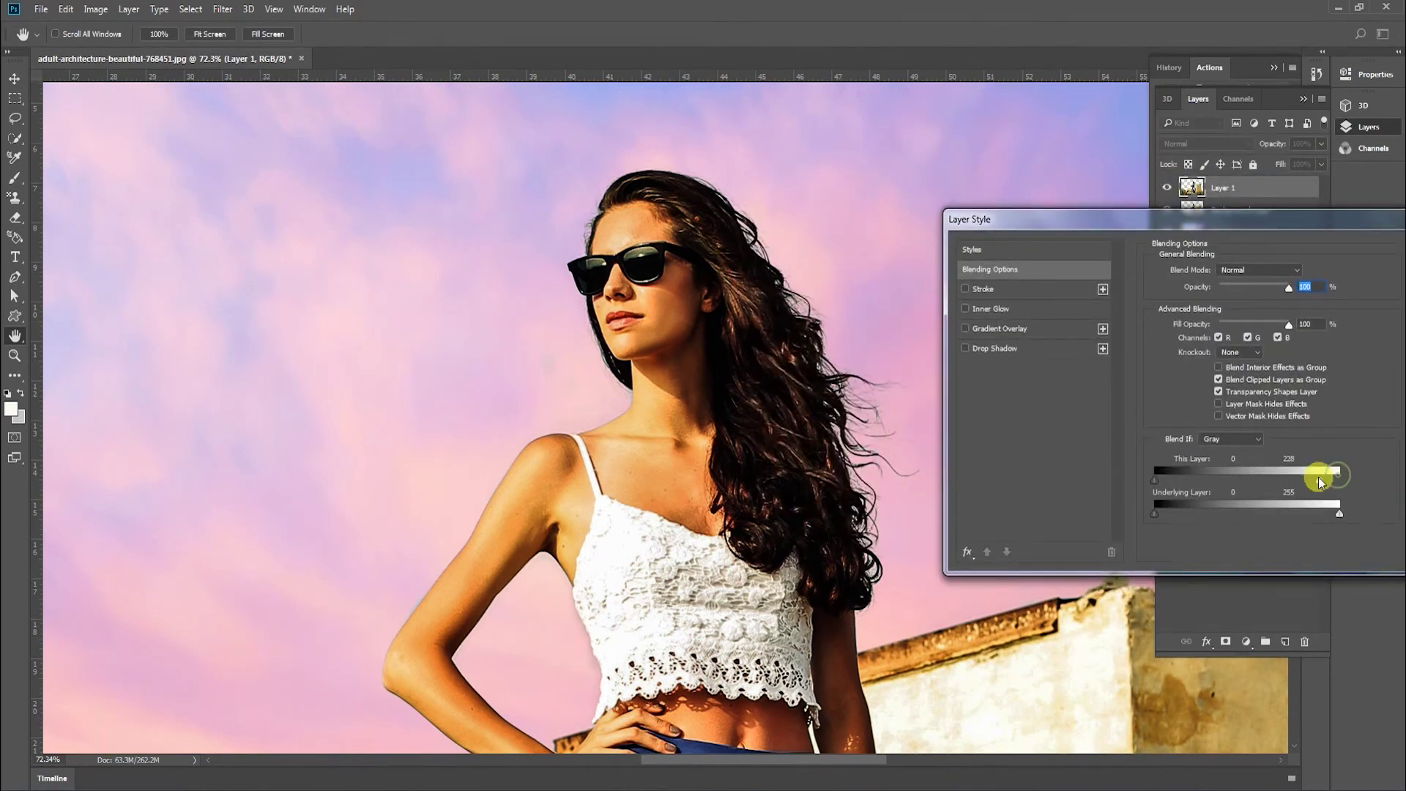
drag(1320, 481, 1262, 468)
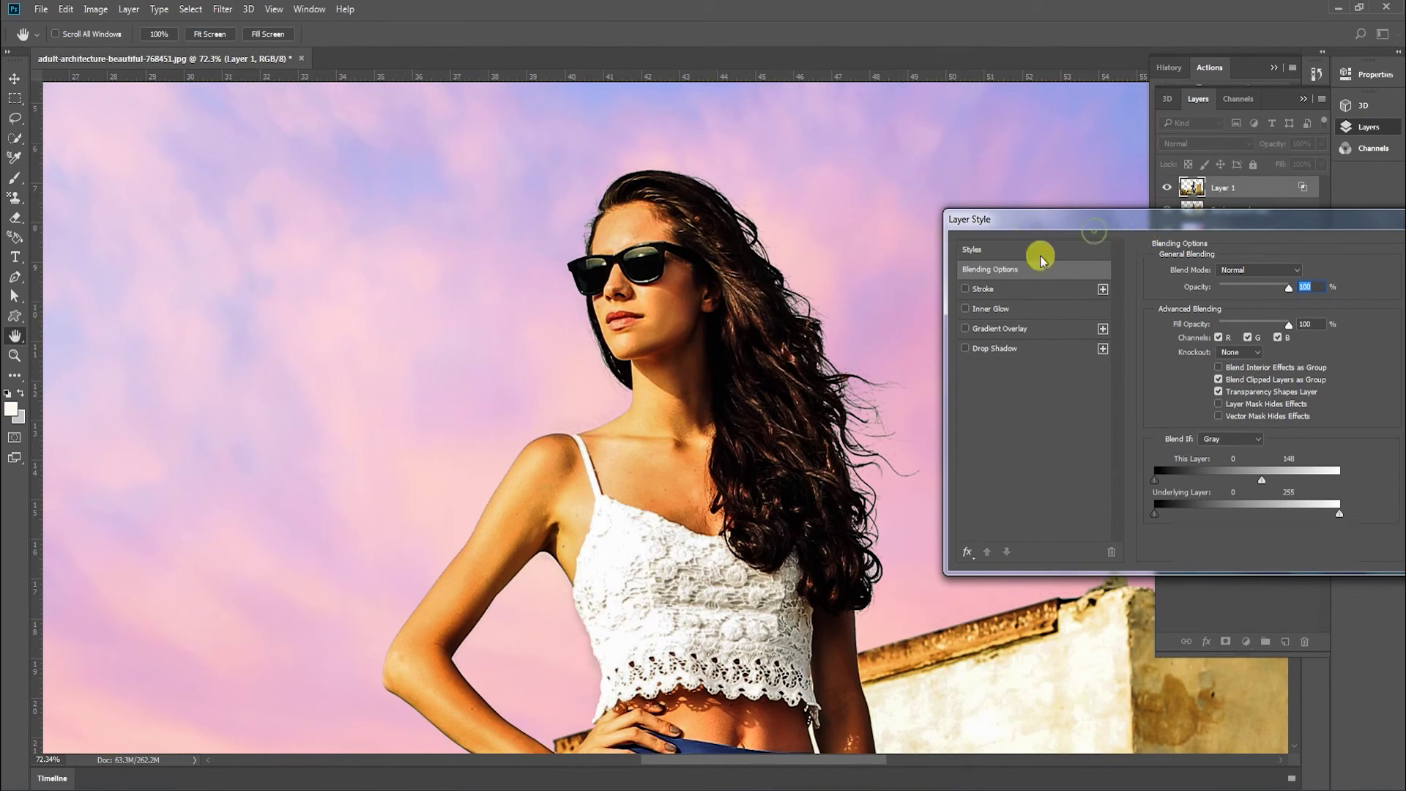
drag(1035, 224, 853, 226)
click(1278, 286)
Examine the whole composite and then the edge of the woman's hair against the sky
drag(875, 363, 800, 304)
right_click(786, 300)
click(815, 311)
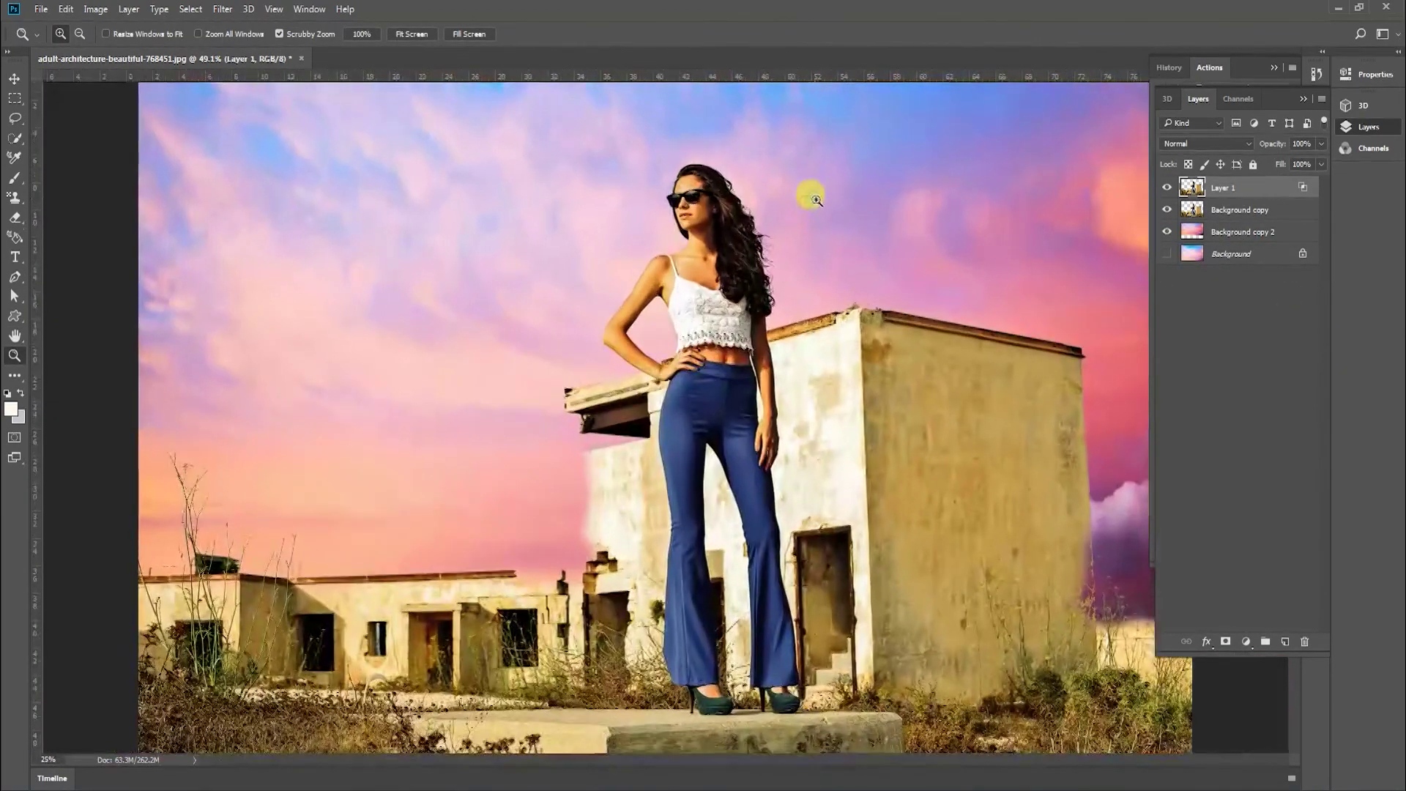
drag(710, 155, 847, 78)
drag(913, 493, 628, 246)
drag(786, 355, 675, 350)
drag(936, 562, 689, 405)
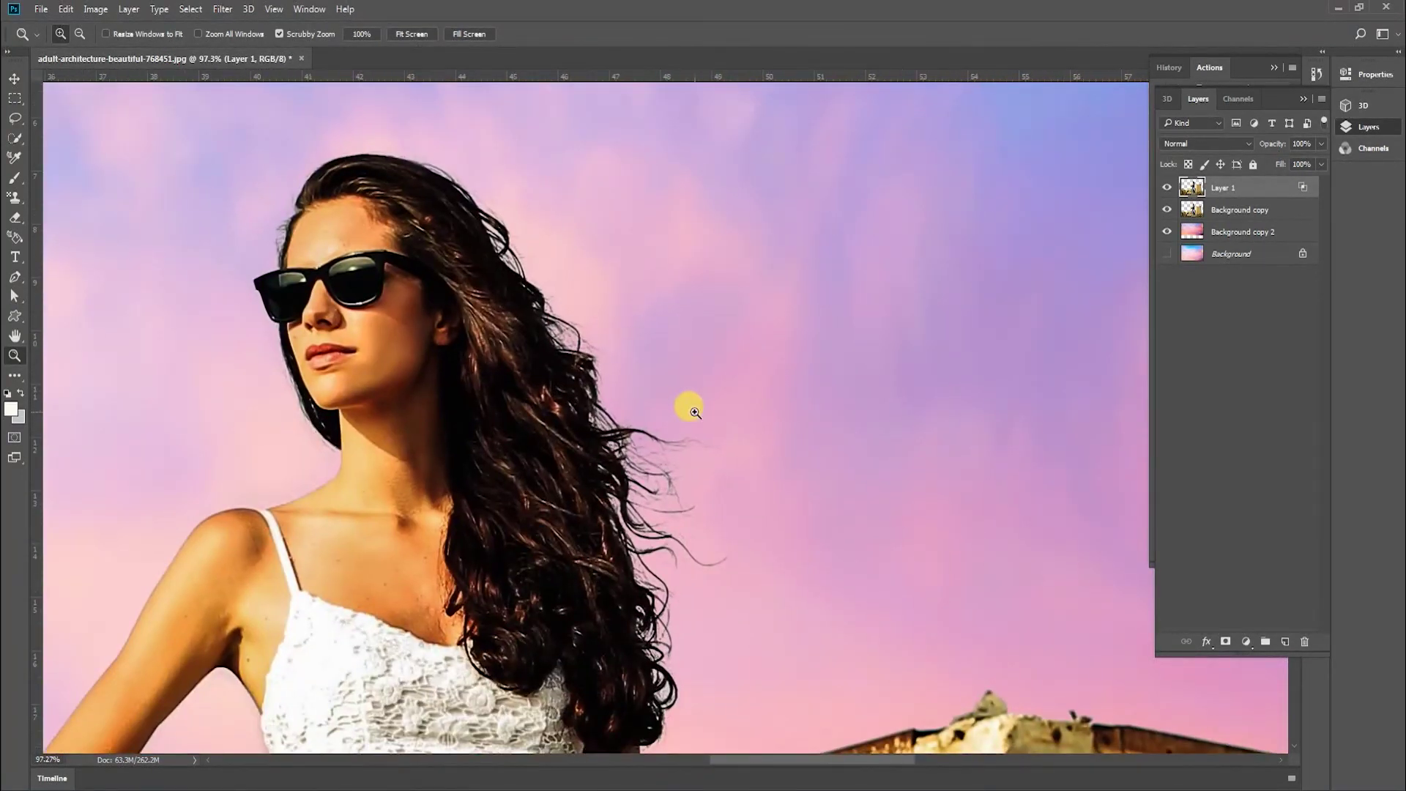
Select the area along the outer edge of the woman's hair, feather it, and darken it with Levels midtones at 0.58
key(j)
mouse_move(784, 533)
mouse_down()
mouse_move(772, 619)
mouse_move(677, 666)
mouse_move(621, 588)
mouse_move(594, 427)
mouse_move(478, 229)
mouse_move(391, 156)
mouse_move(456, 122)
mouse_move(678, 375)
mouse_up()
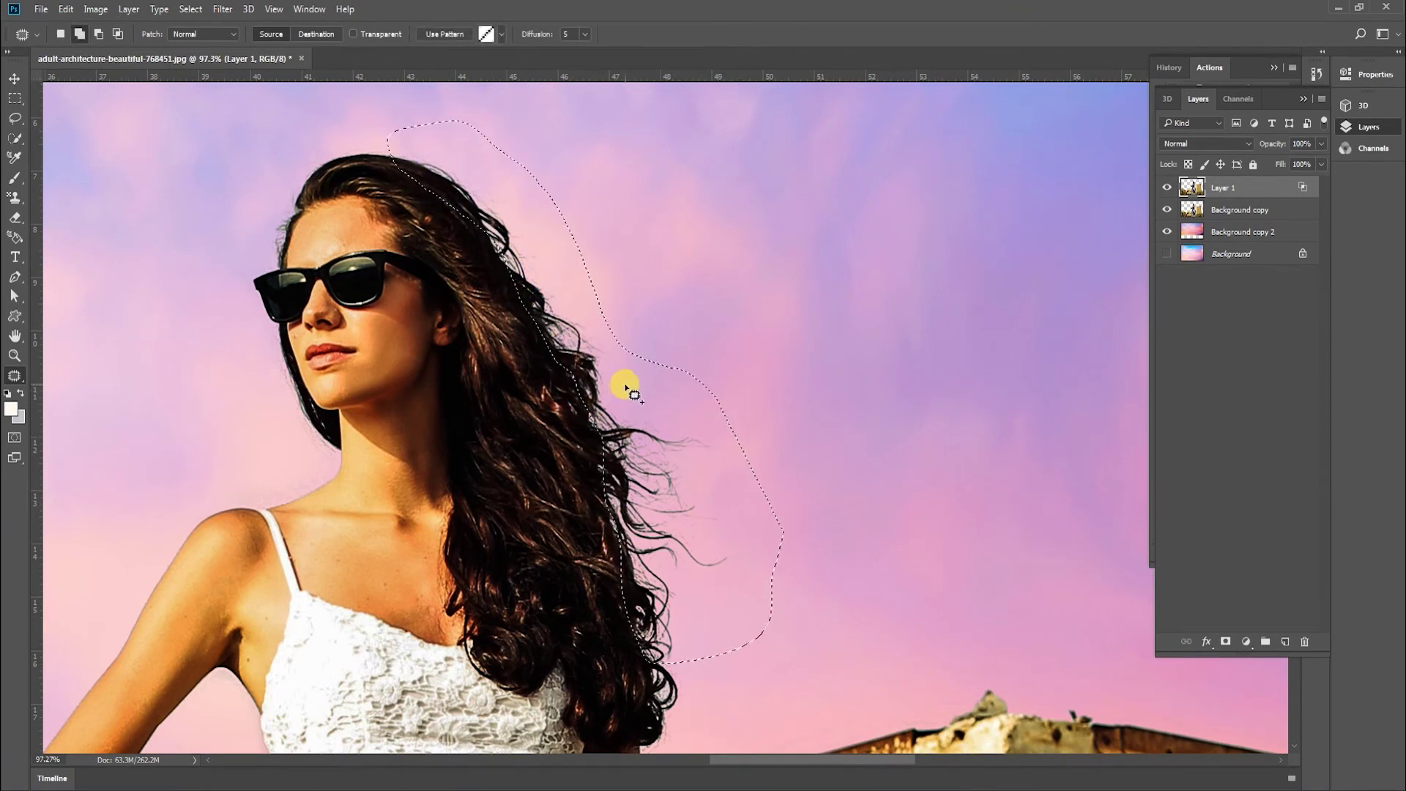
key(shift+F6)
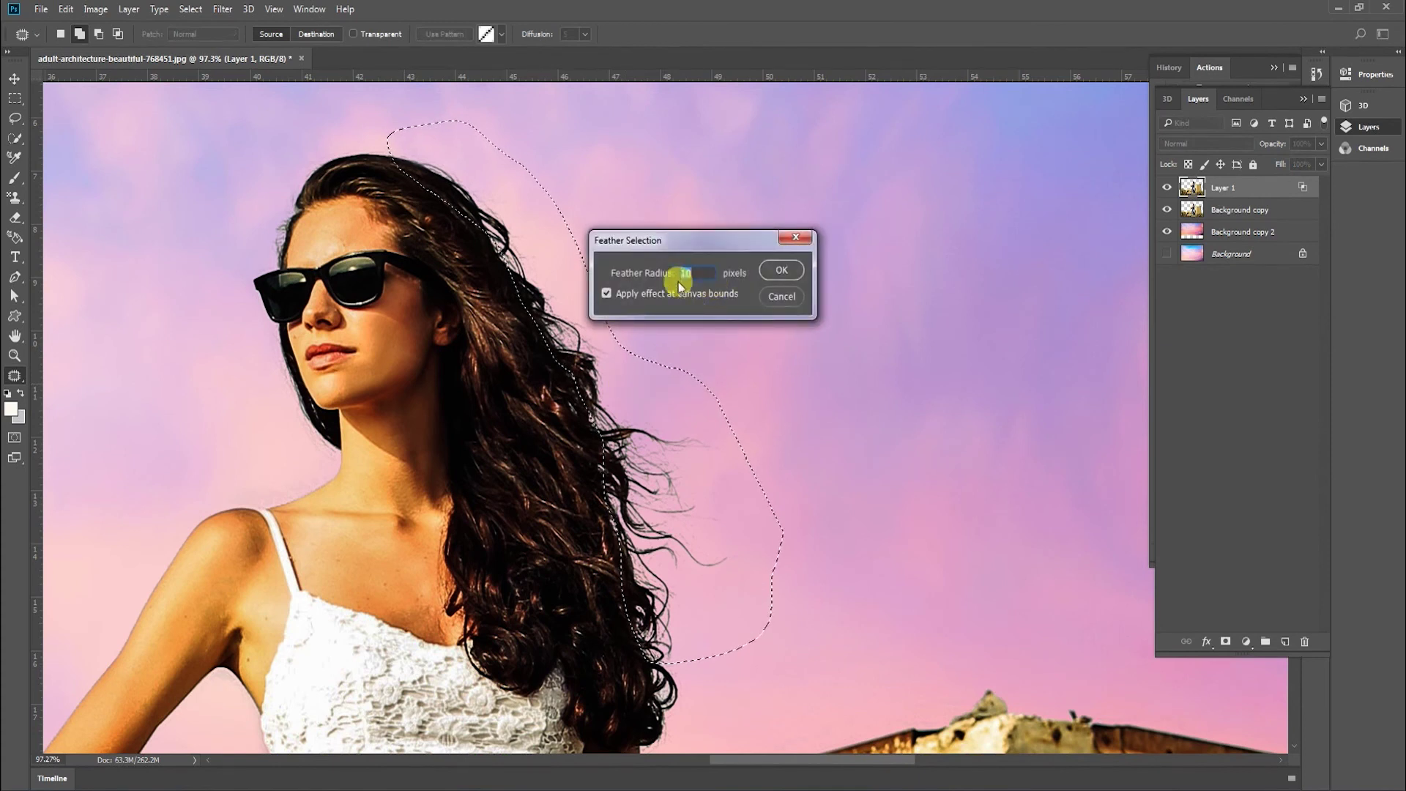
key(Return)
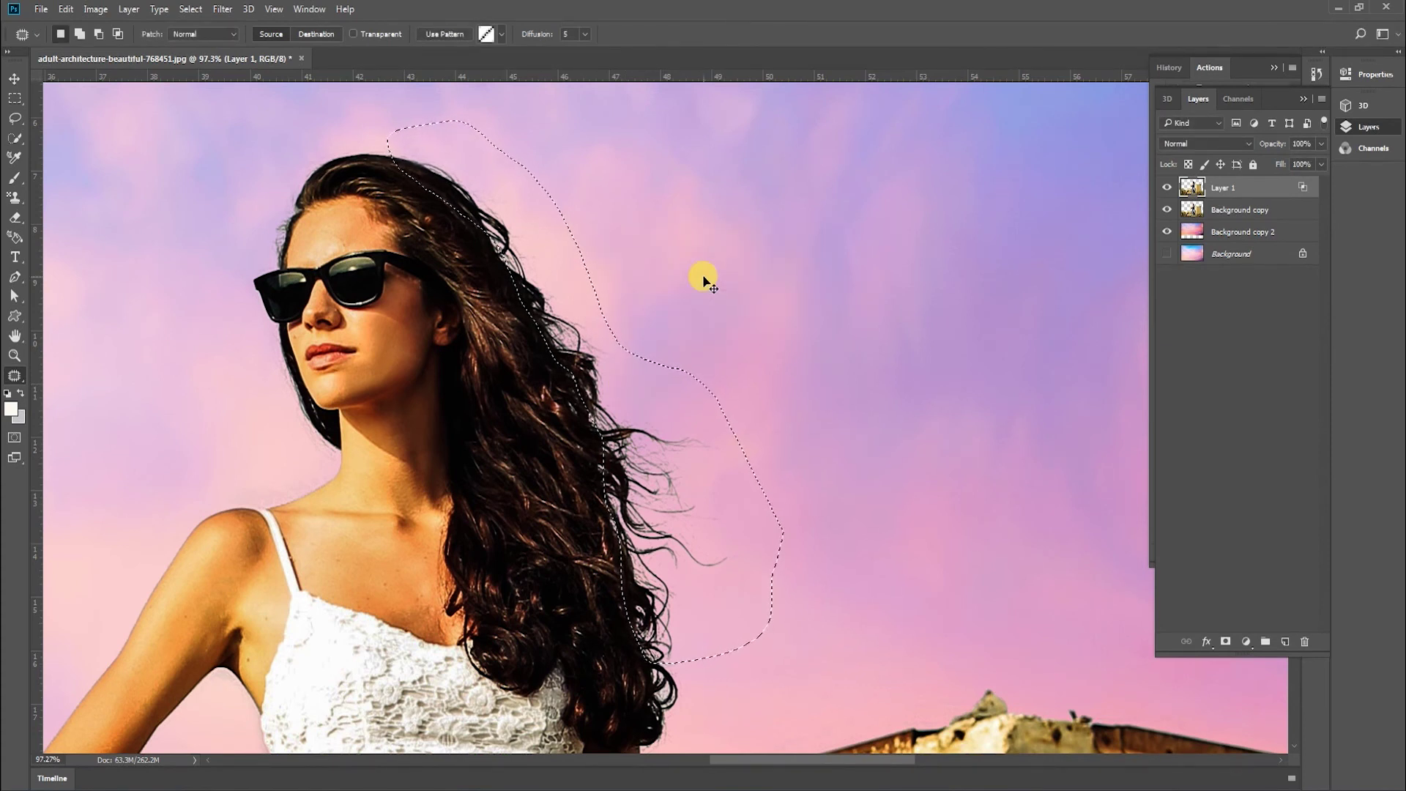
key(ctrl+l)
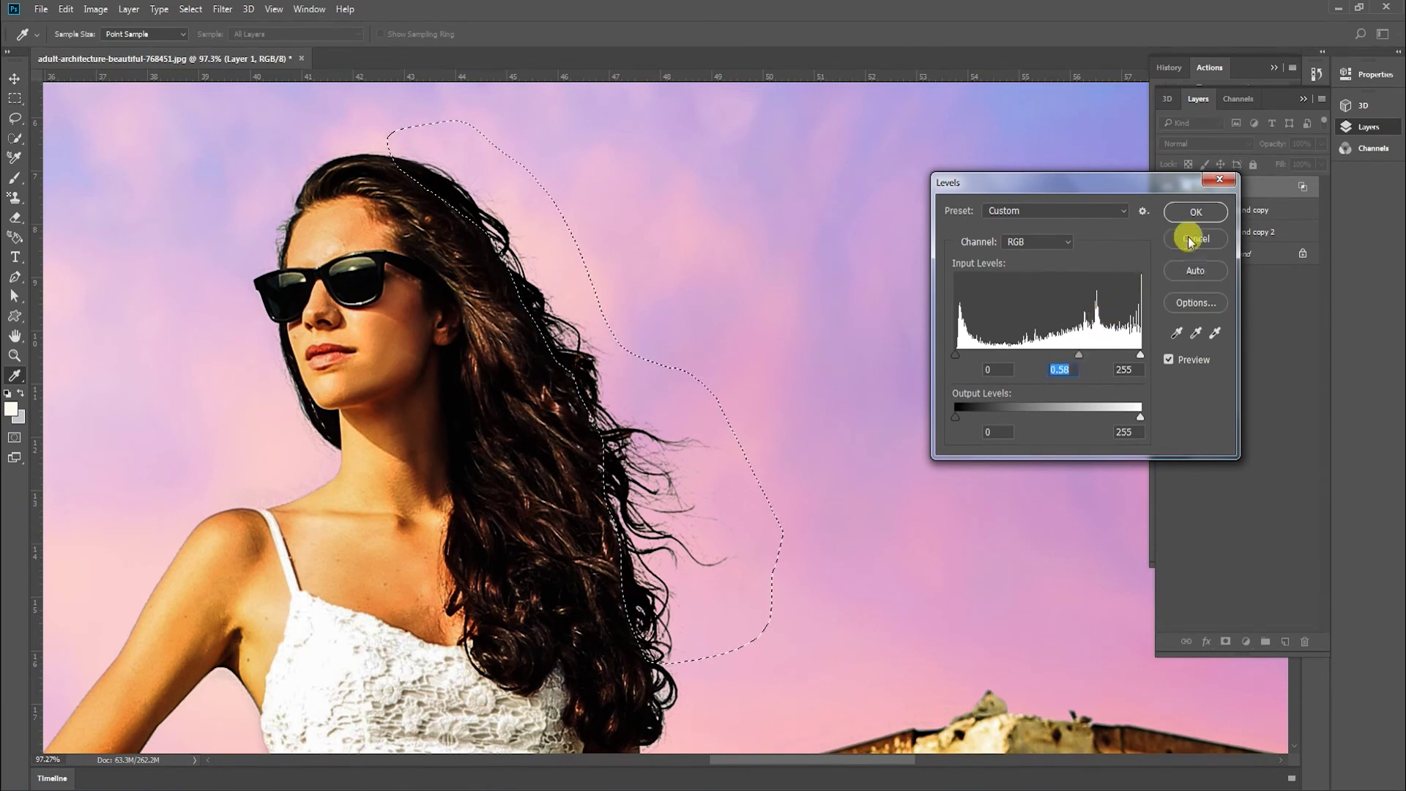
click(1178, 214)
Examine the darkened hair strands, the woman's outline and the overall blend with the sky
key(z)
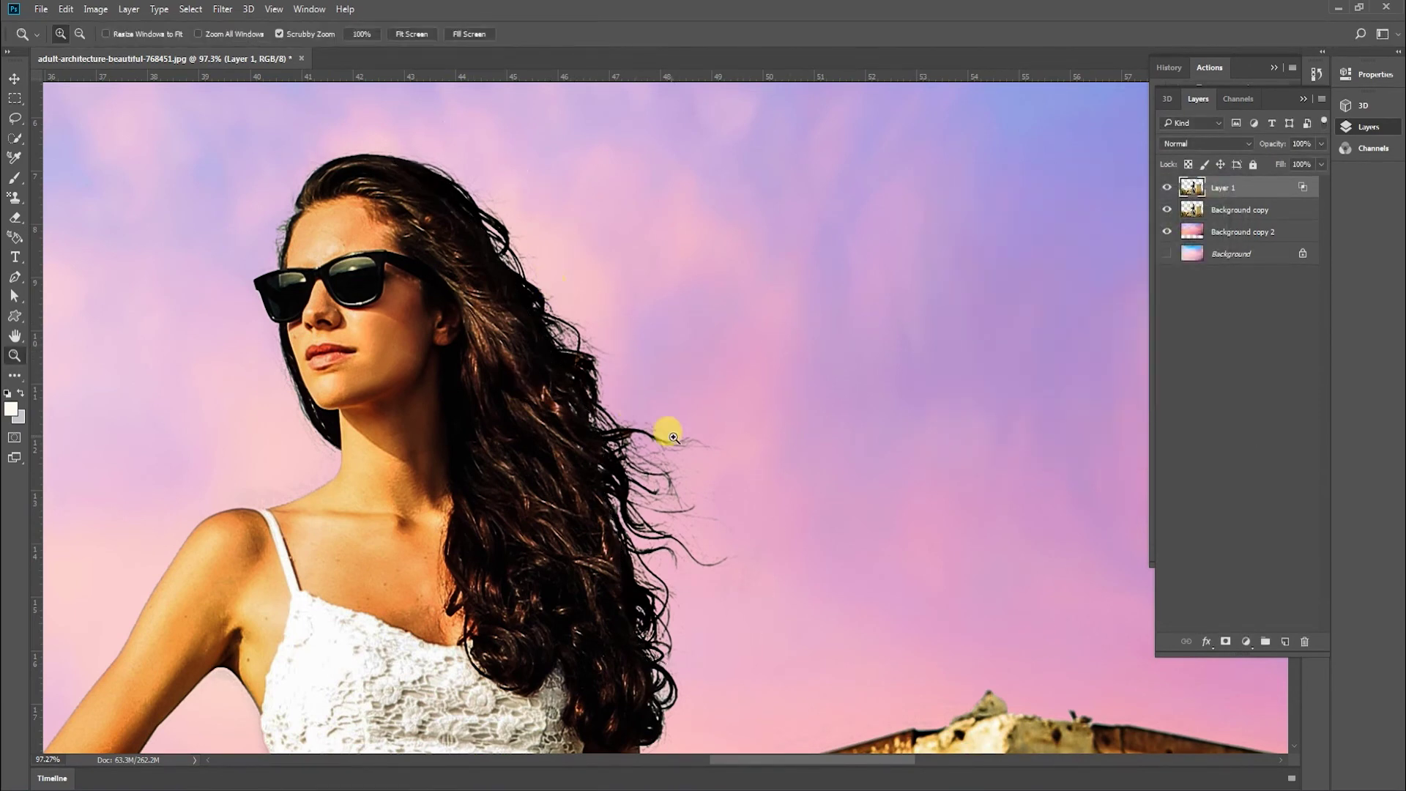
right_click(678, 434)
click(702, 448)
drag(766, 243, 723, 227)
drag(618, 239, 723, 209)
drag(732, 518, 724, 223)
right_click(735, 346)
click(758, 358)
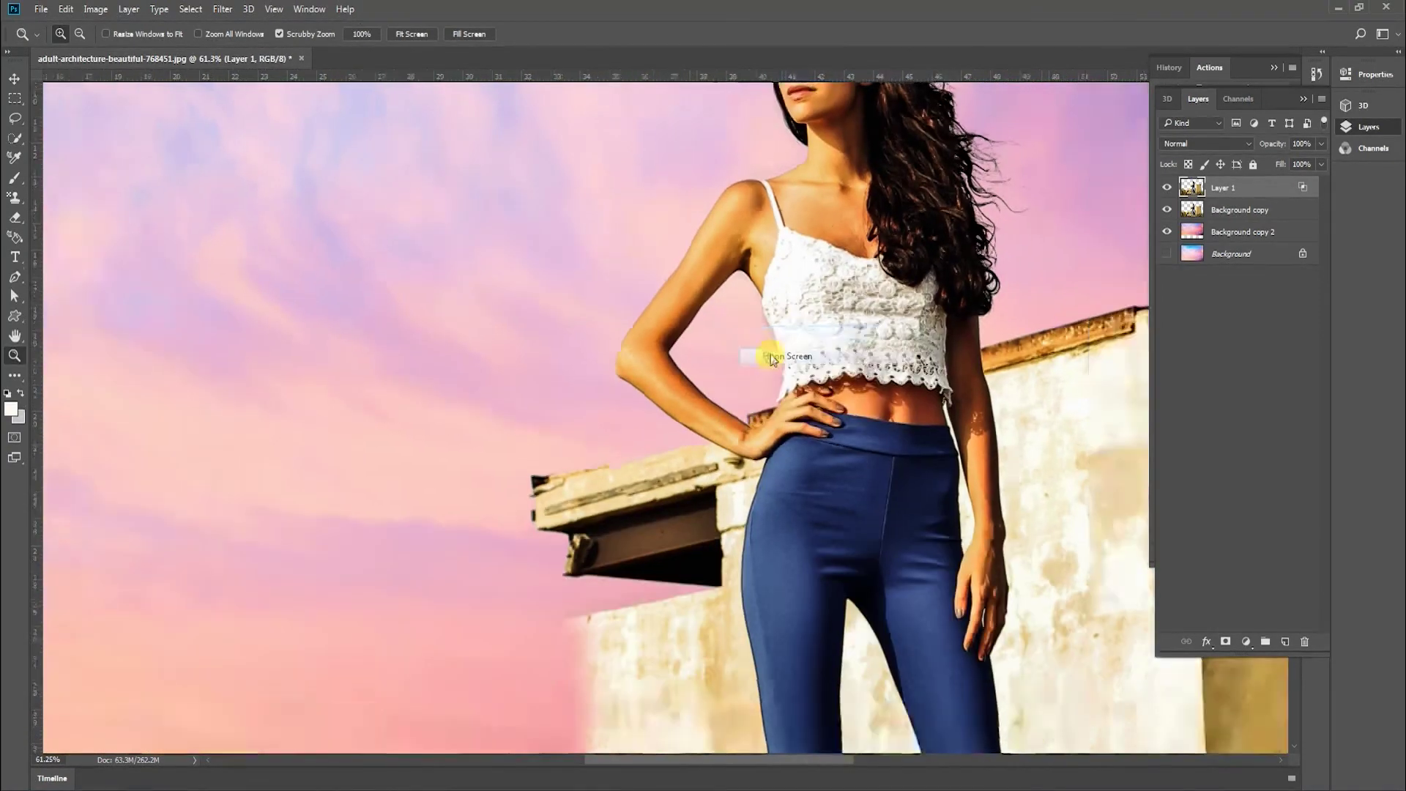
drag(790, 269, 768, 294)
Merge Layer 1 with the Background copy layer
key(v)
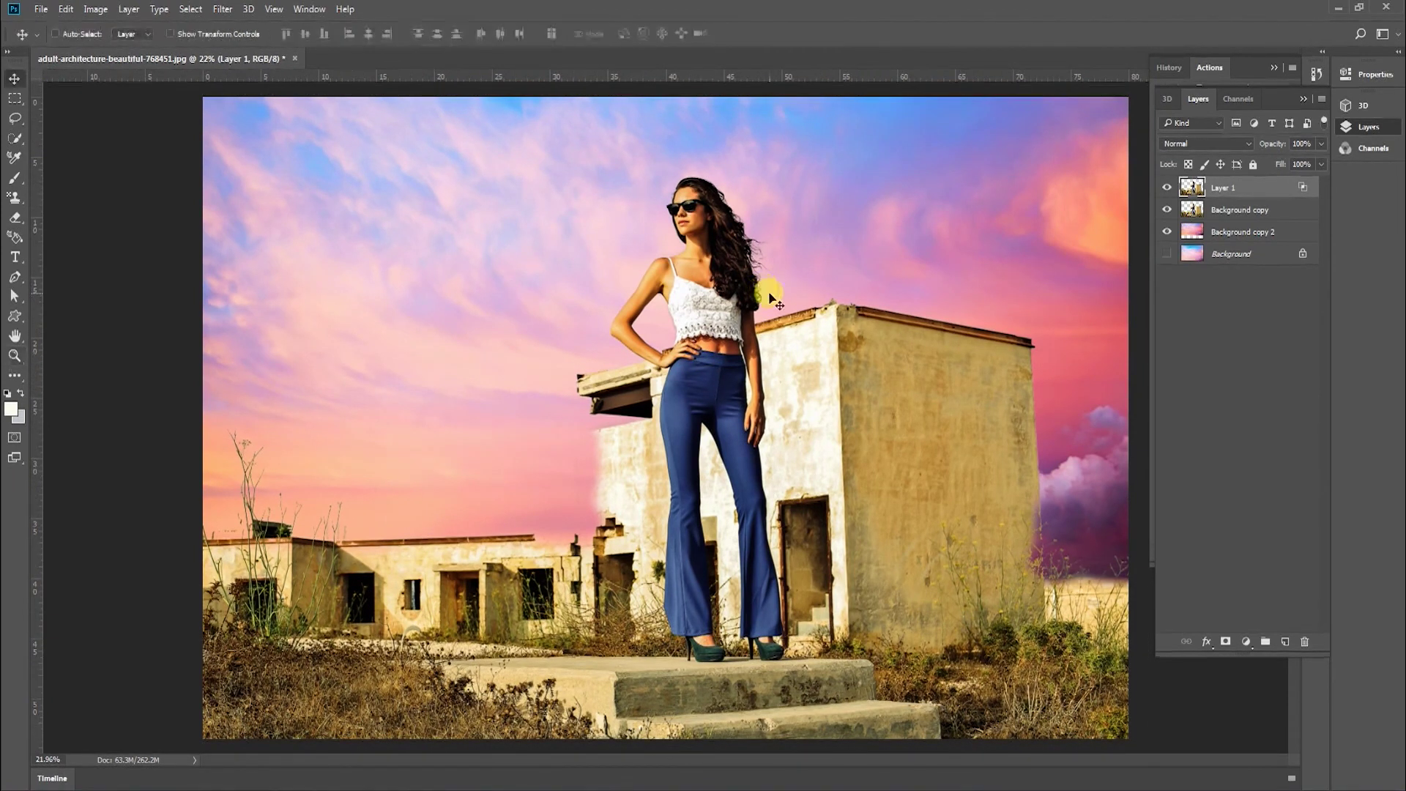
click(1247, 216)
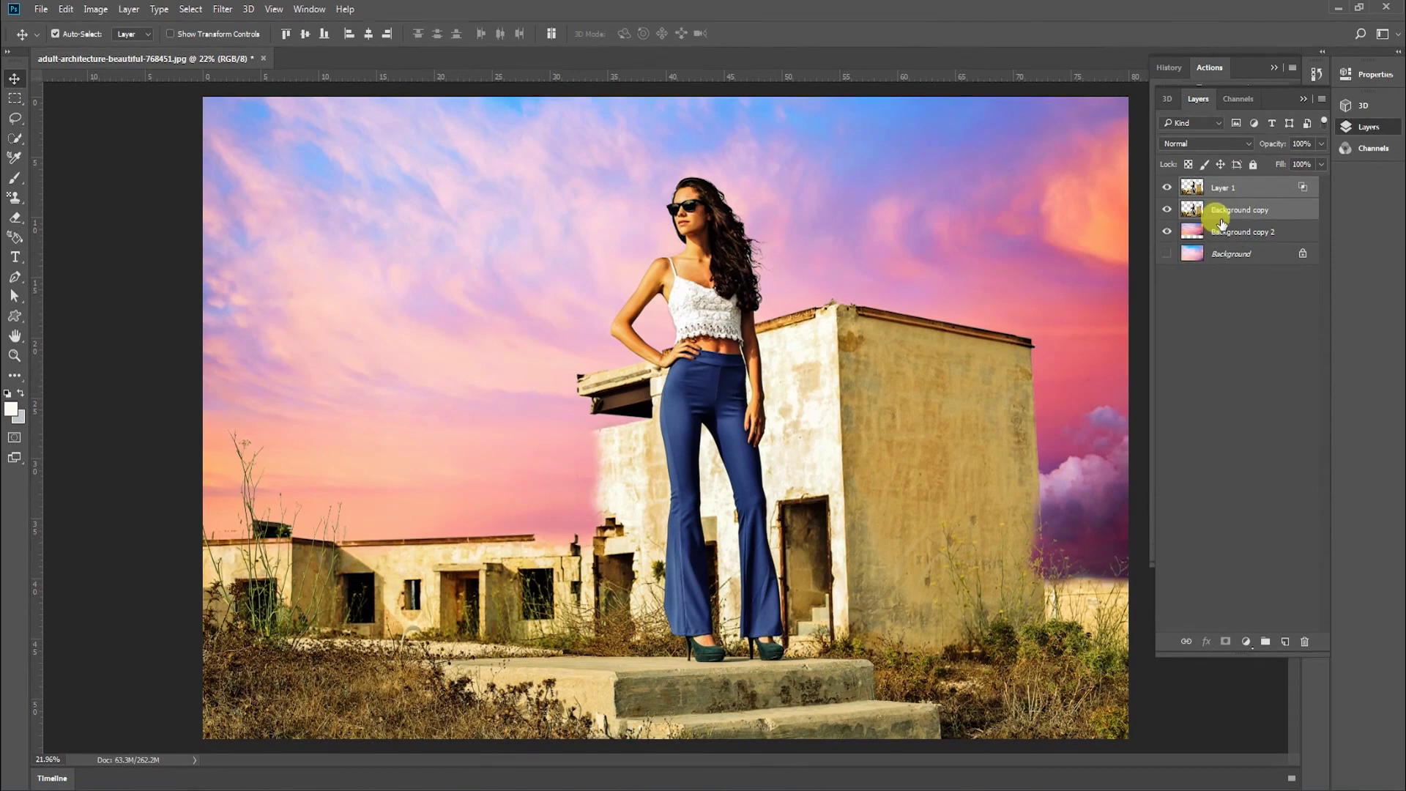
right_click(1228, 216)
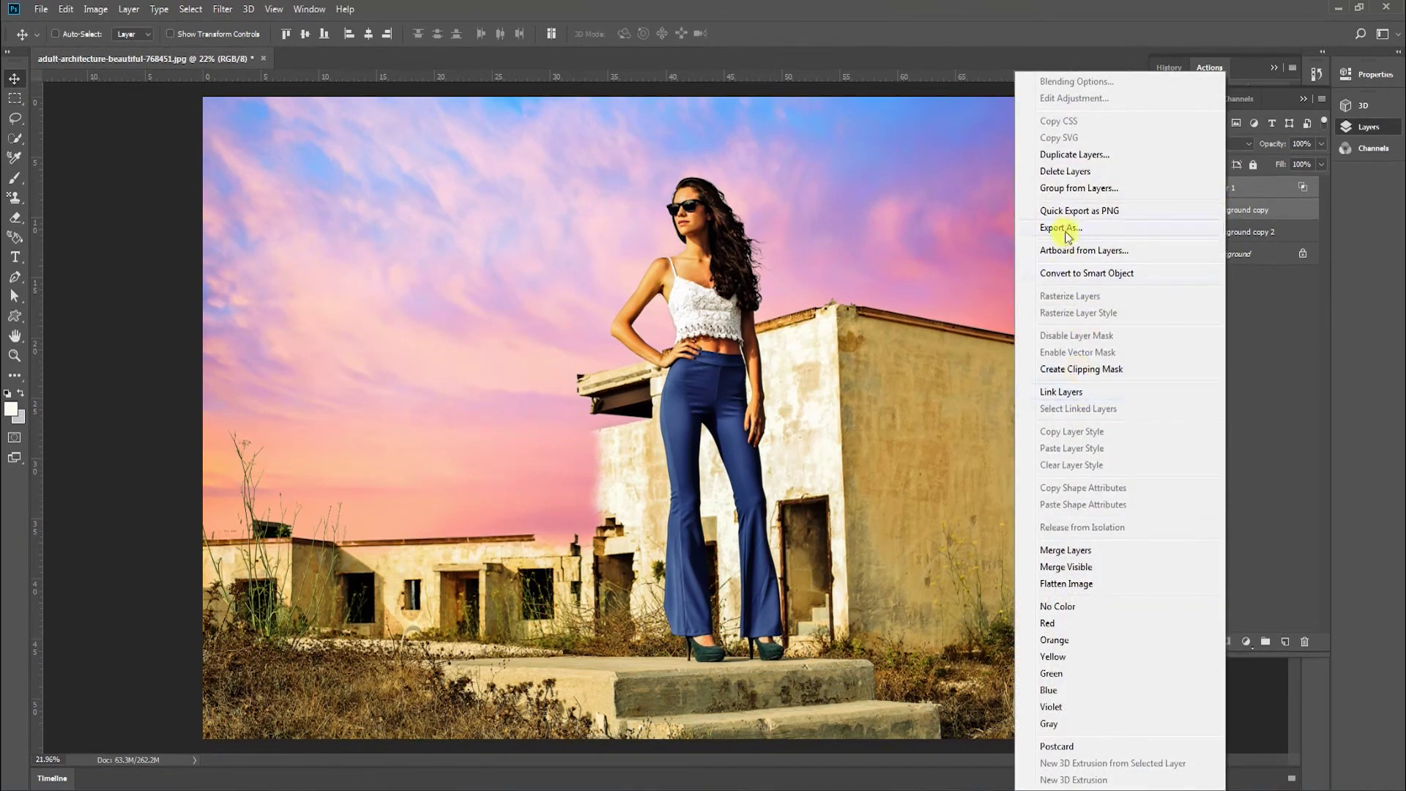
click(1067, 550)
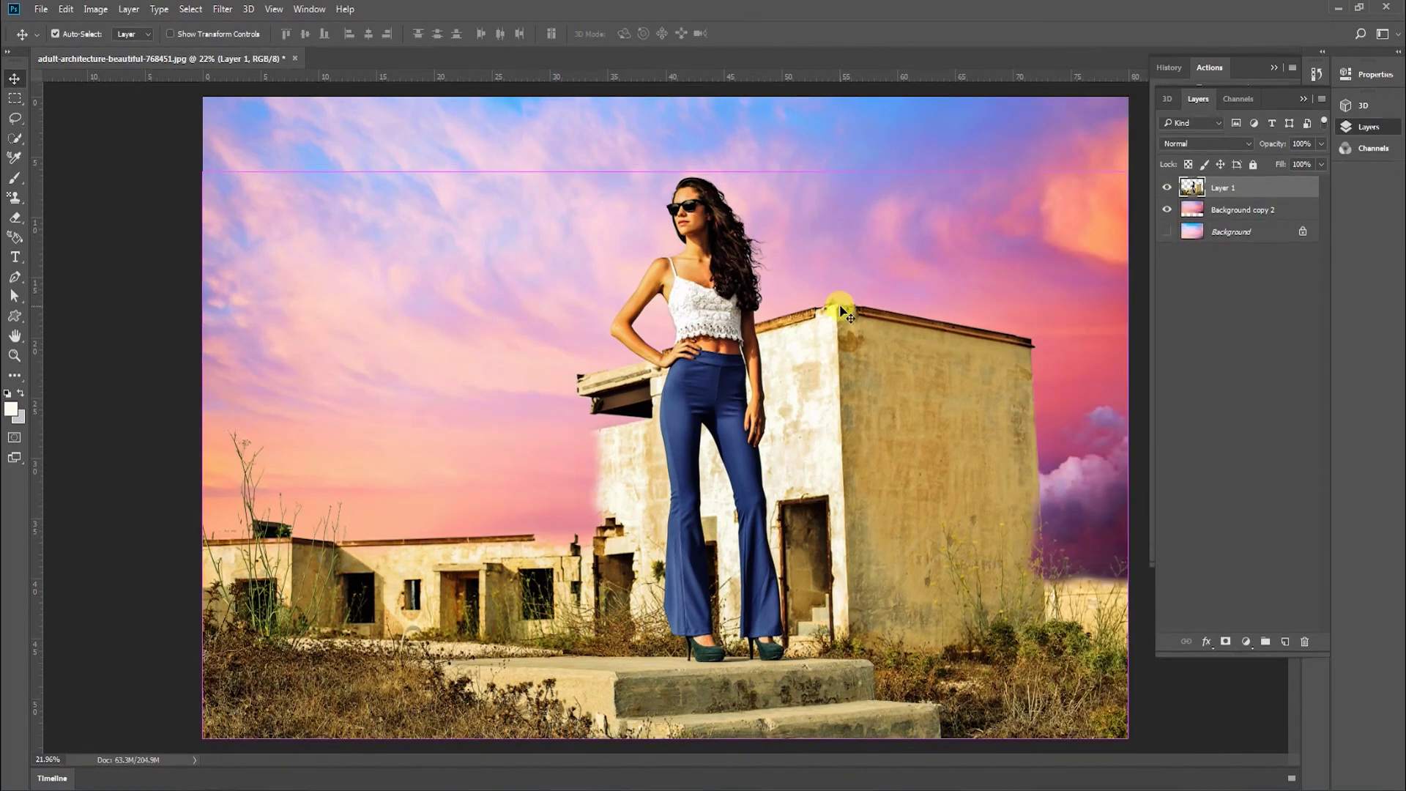
Try a slight RGB Curves darkening on the merged layer at input 139 and output 132, and undo it together with the merge
key(ctrl+m)
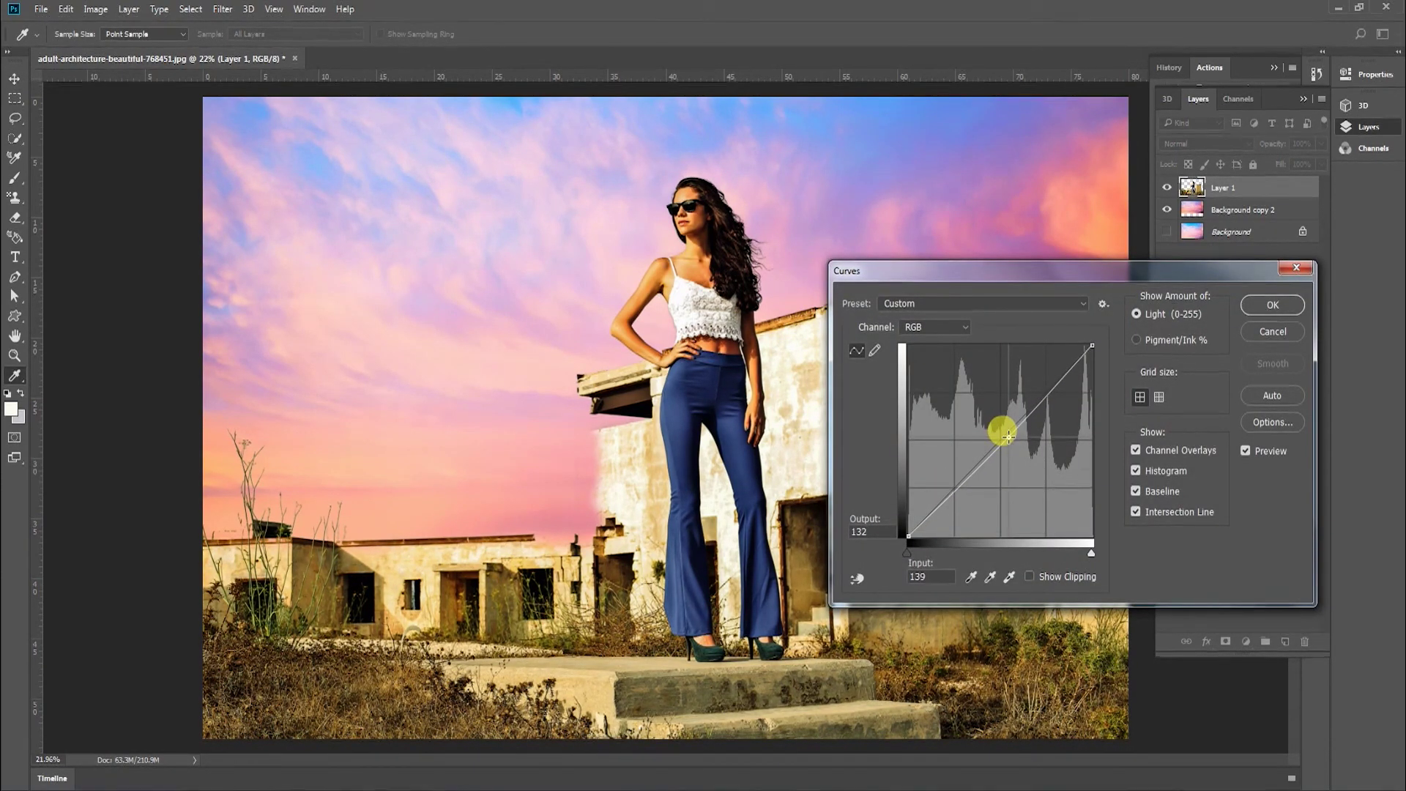
click(1272, 305)
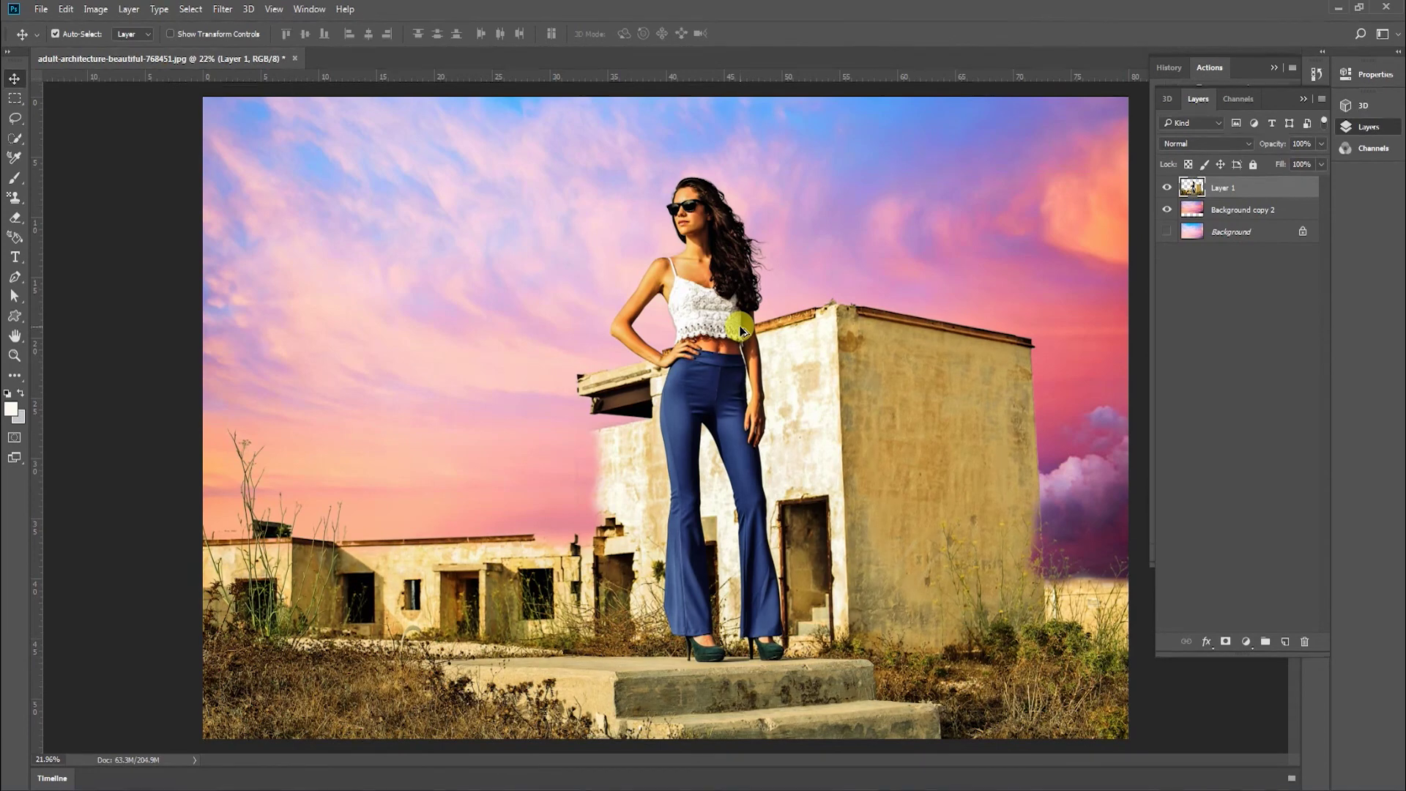
key(ctrl+alt+z)
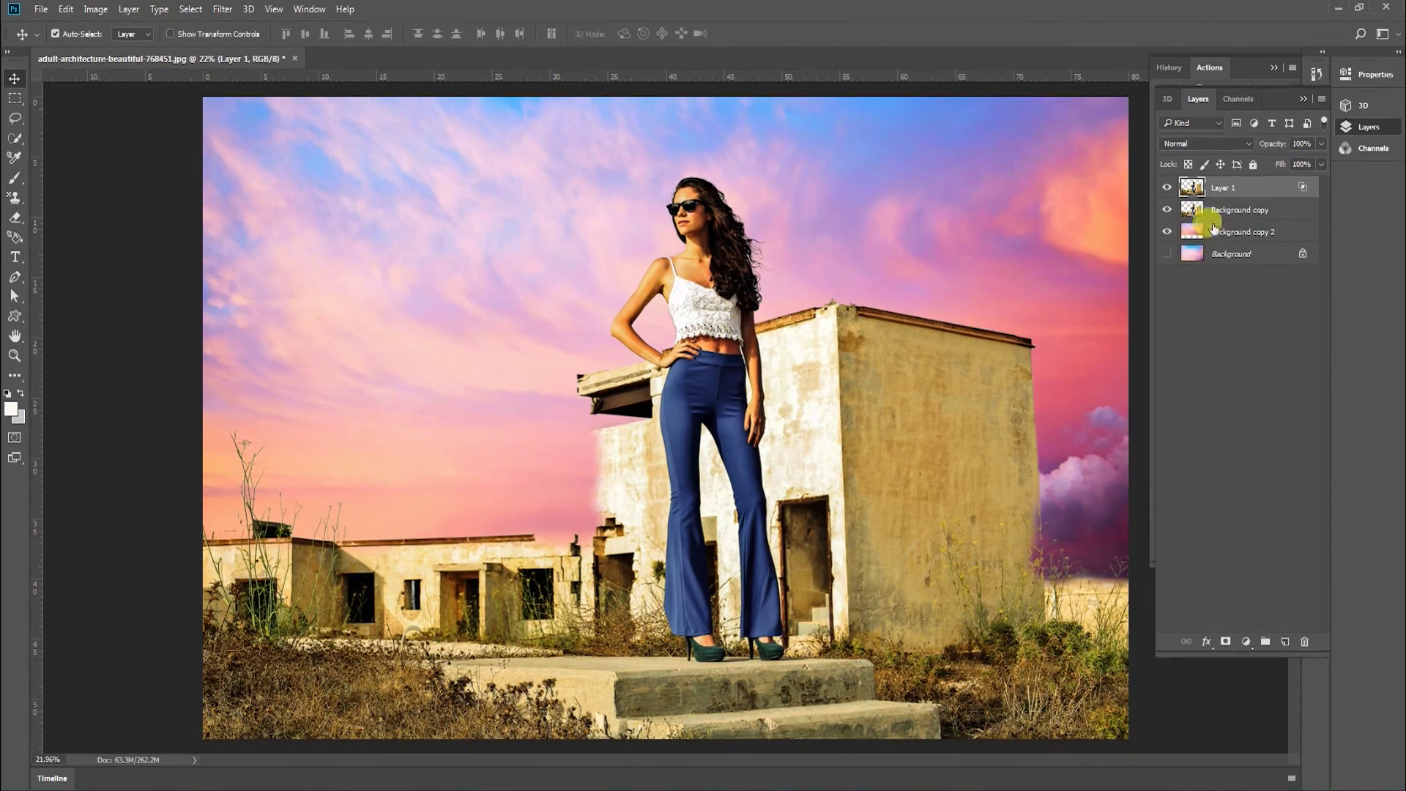
Compare the composite with Layer 1 hidden and shown
click(1167, 189)
click(1167, 189)
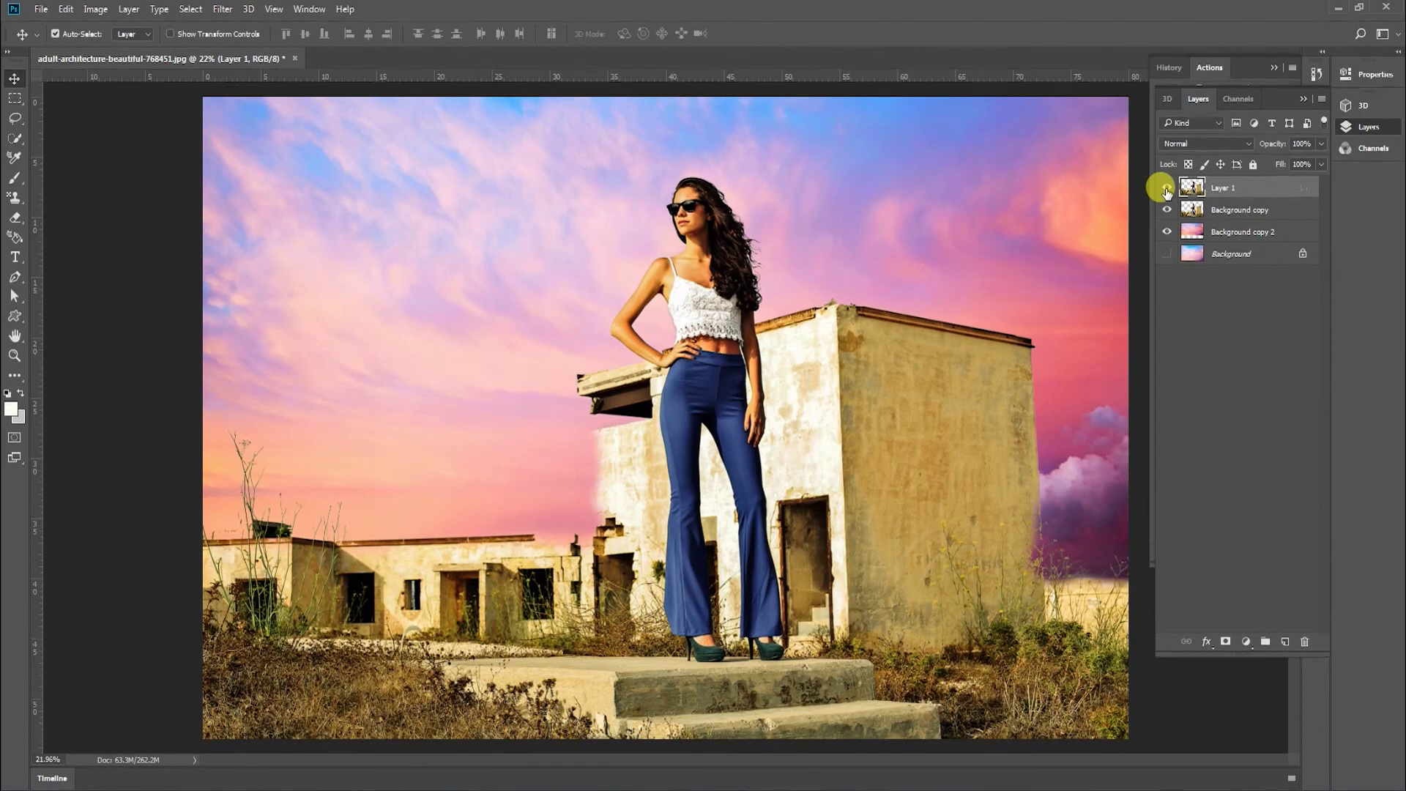
click(1167, 189)
click(1167, 189)
click(1167, 189)
Select Layer 1 and Background copy together and merge them into a single foreground layer
key(z)
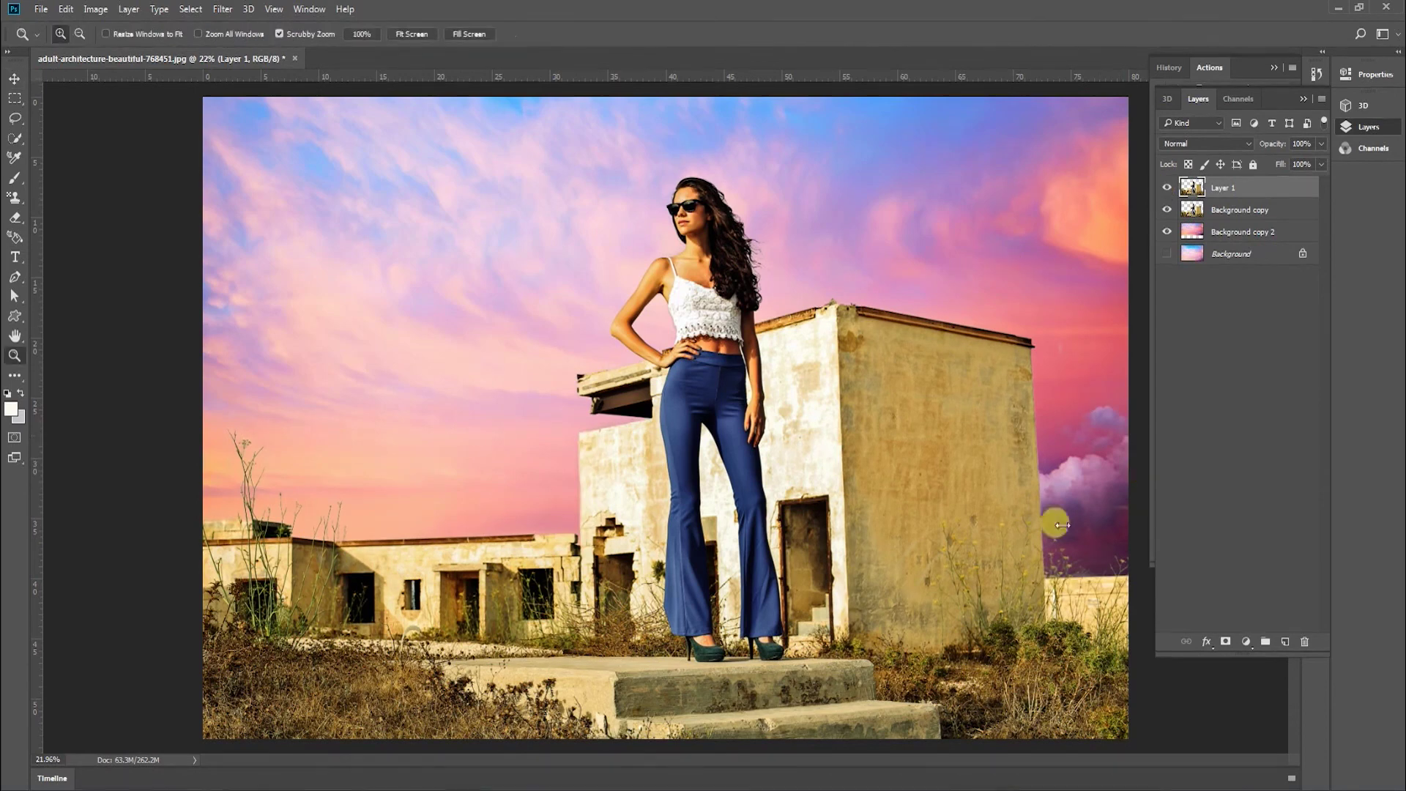
shift+click(1237, 211)
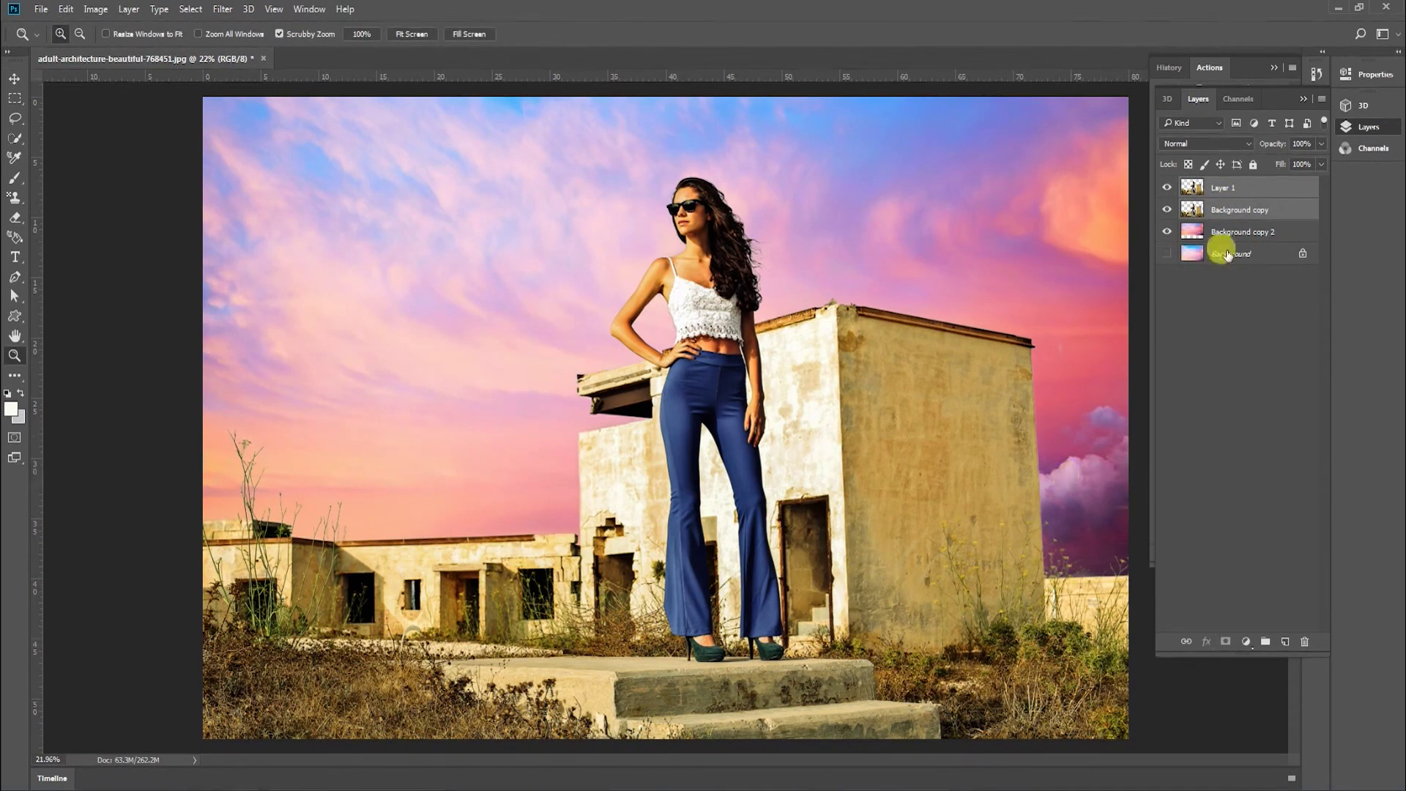
right_click(1209, 196)
click(1086, 628)
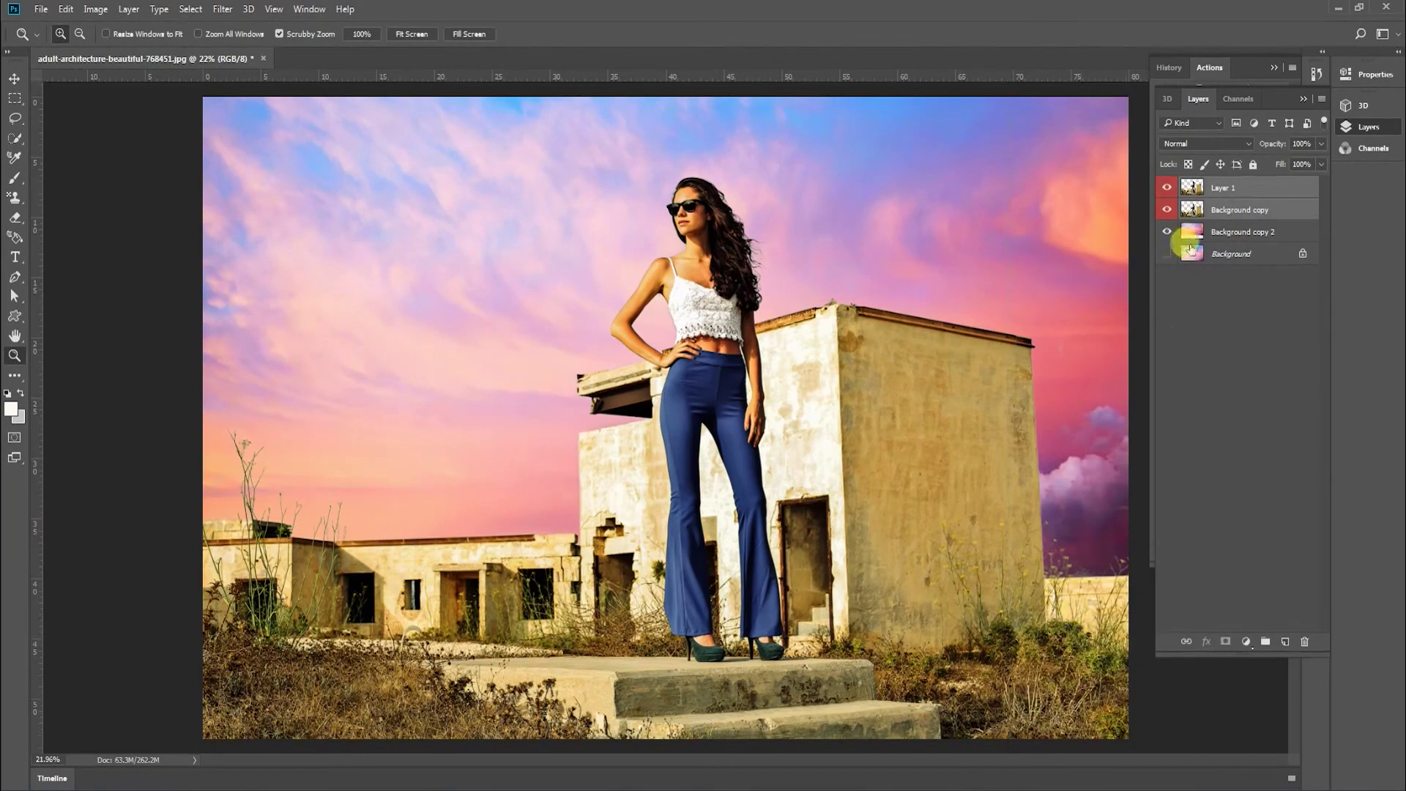
right_click(1237, 210)
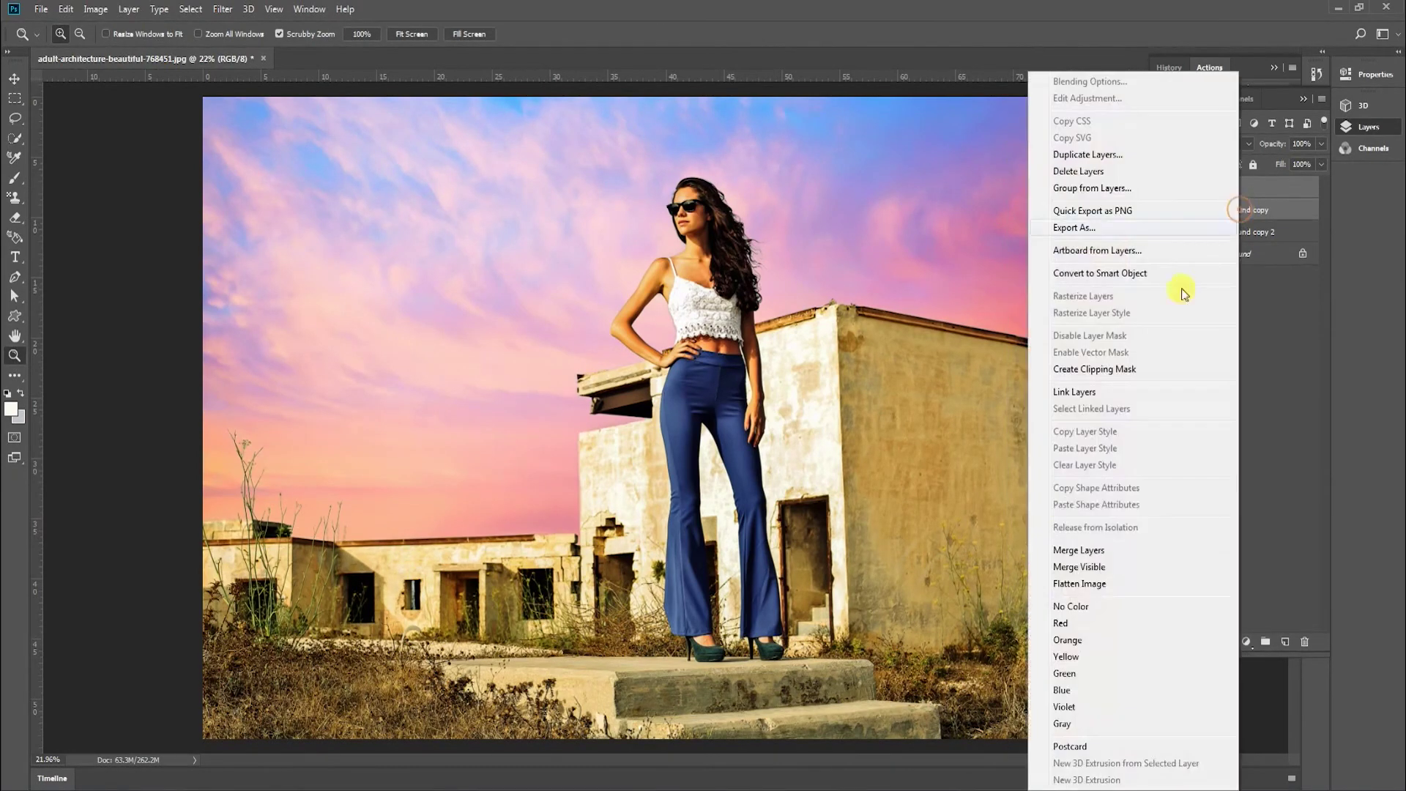
click(1078, 550)
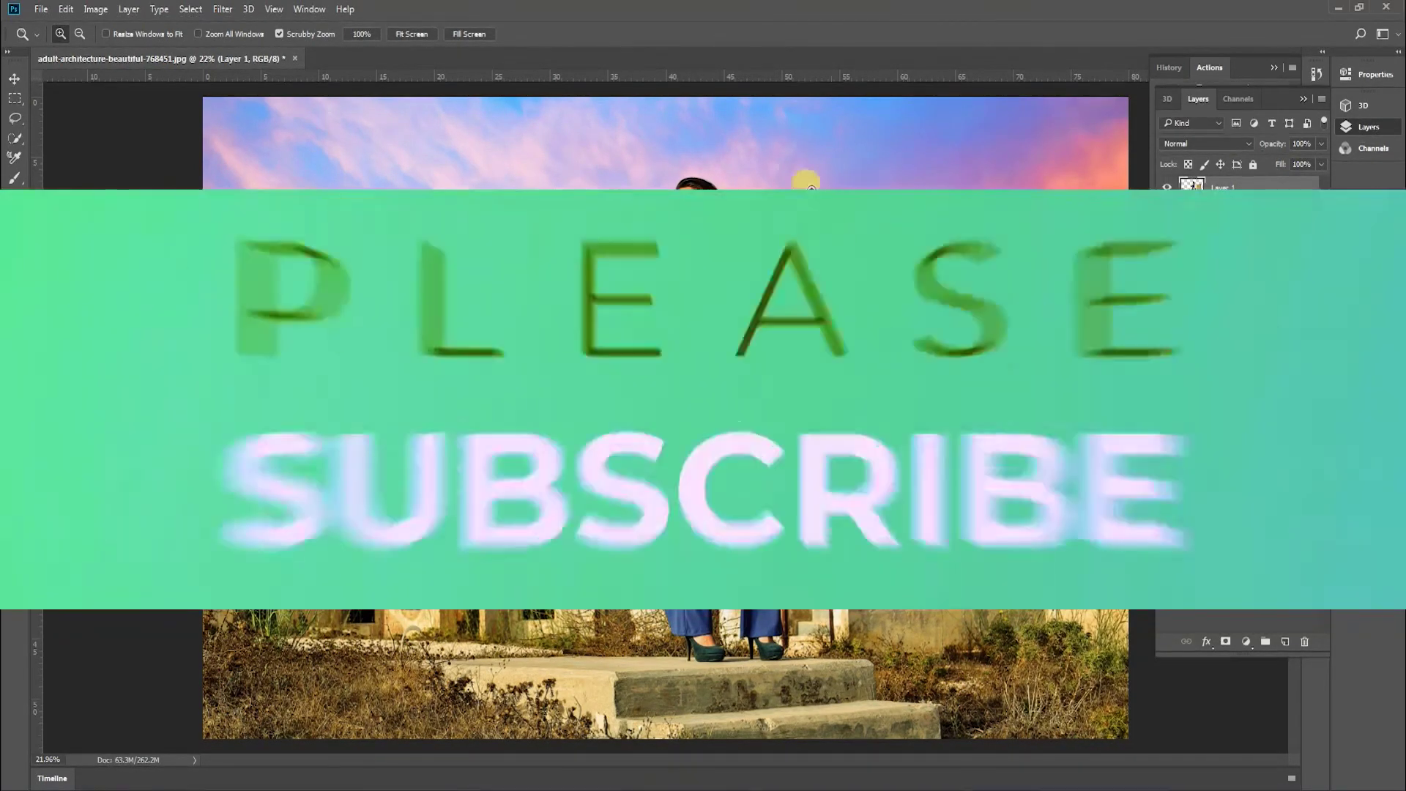